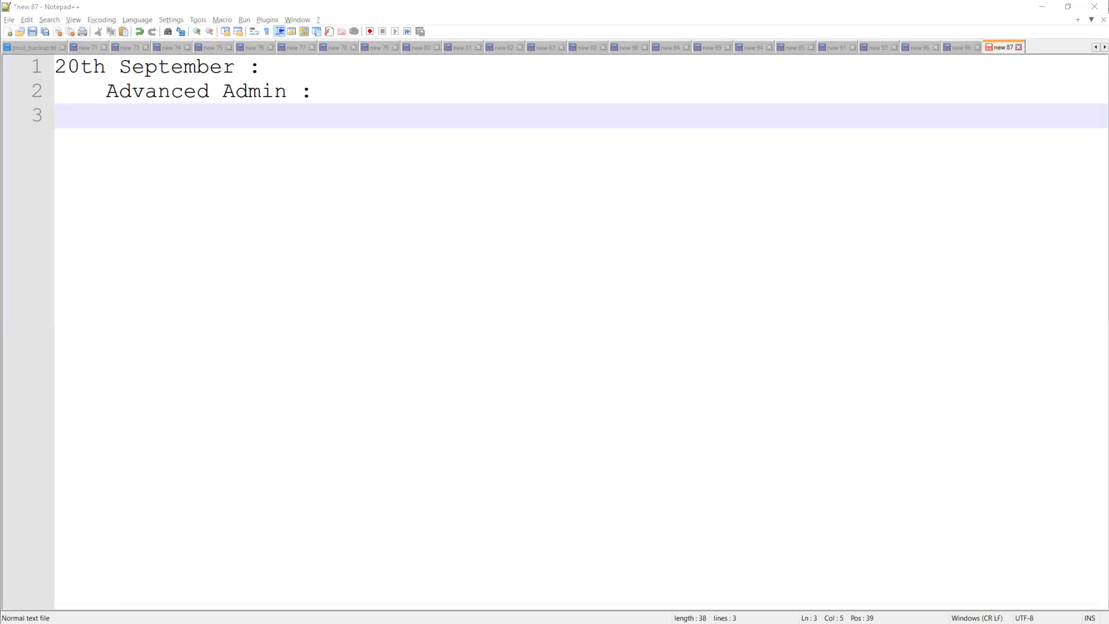
# Add a 'Requirement :' heading and an indented line starting 'Create an Account Record by Login with "Development User" Account and share the'.
pyautogui.click(218, 119)
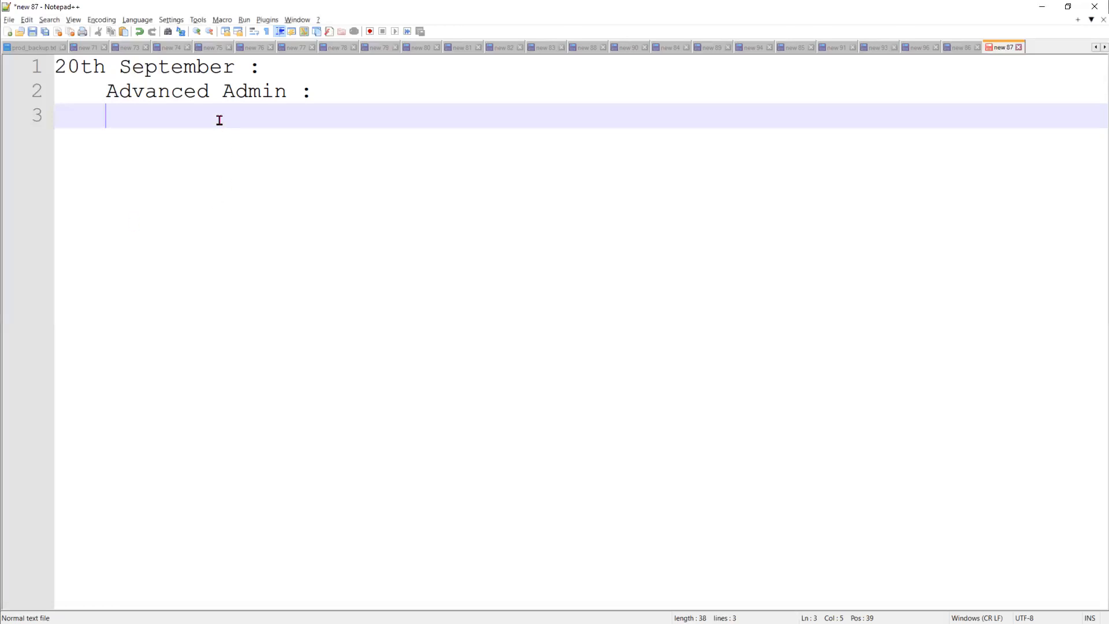
pyautogui.press('Return')
pyautogui.press('Return')
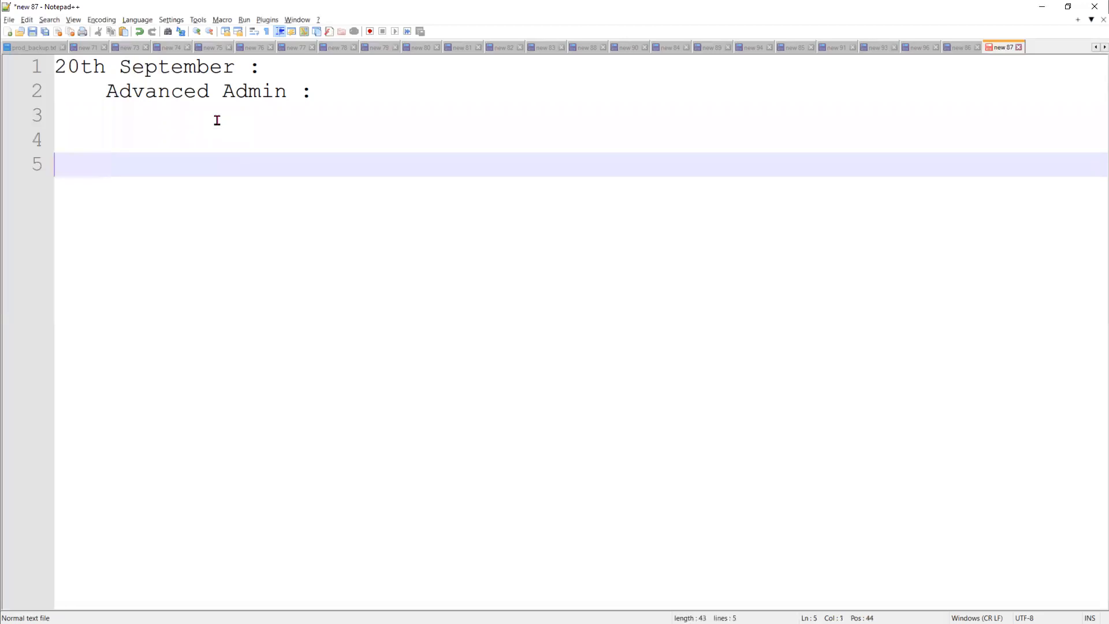
pyautogui.write('Requirement :')
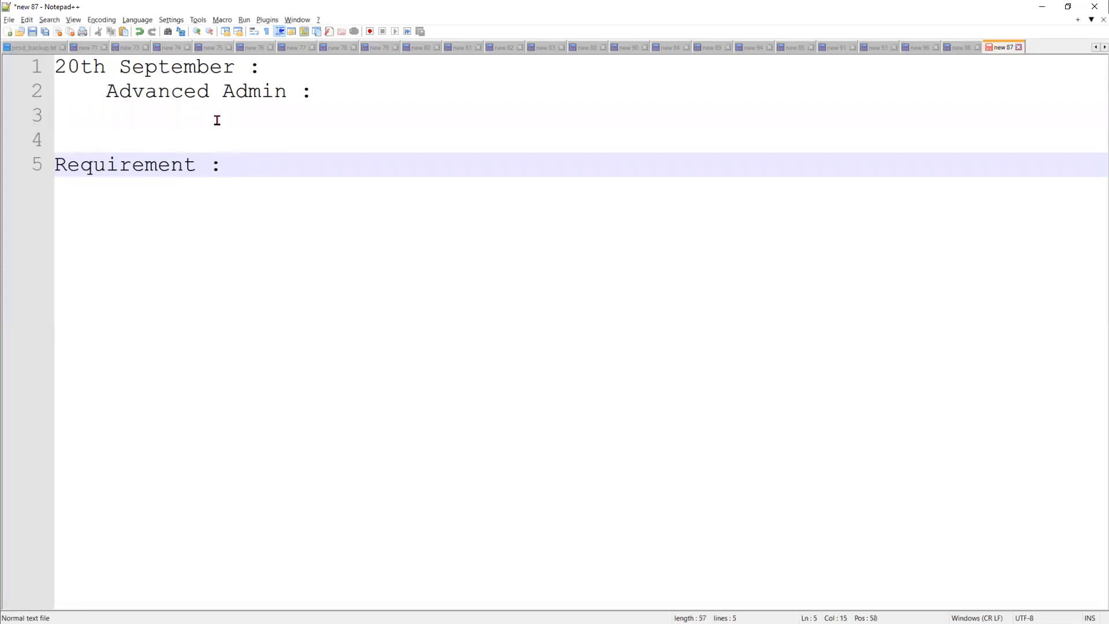
pyautogui.press('Return')
pyautogui.press('Tab')
pyautogui.press('Tab')
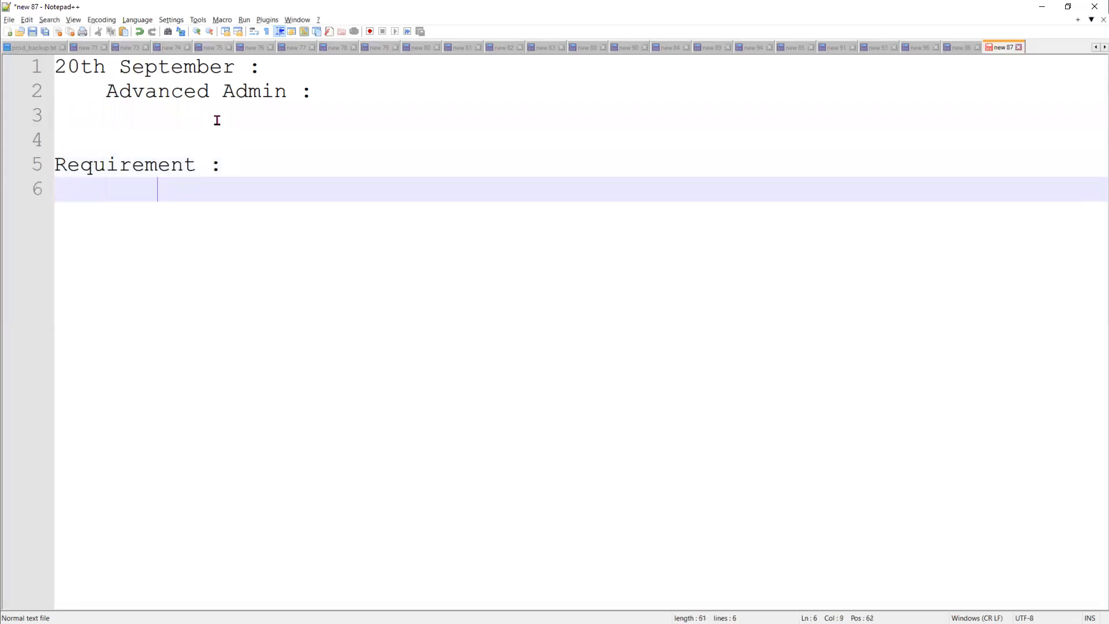
pyautogui.write('Create an Account')
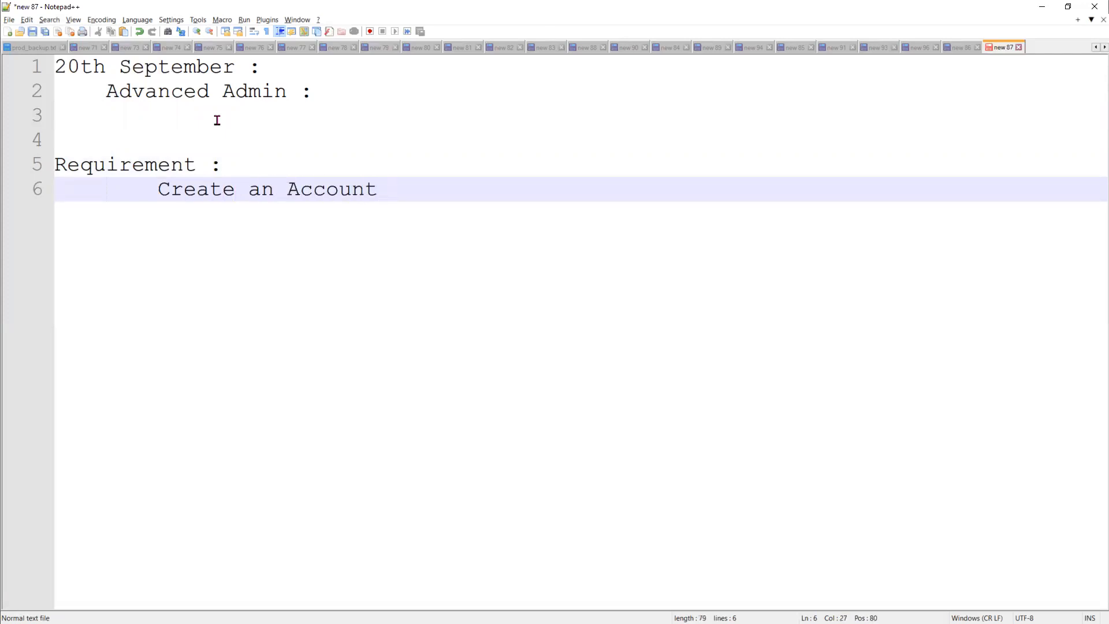
pyautogui.write(' Record ')
pyautogui.write('by Log')
pyautogui.write('in with ')
pyautogui.write('"')
pyautogui.write('Development')
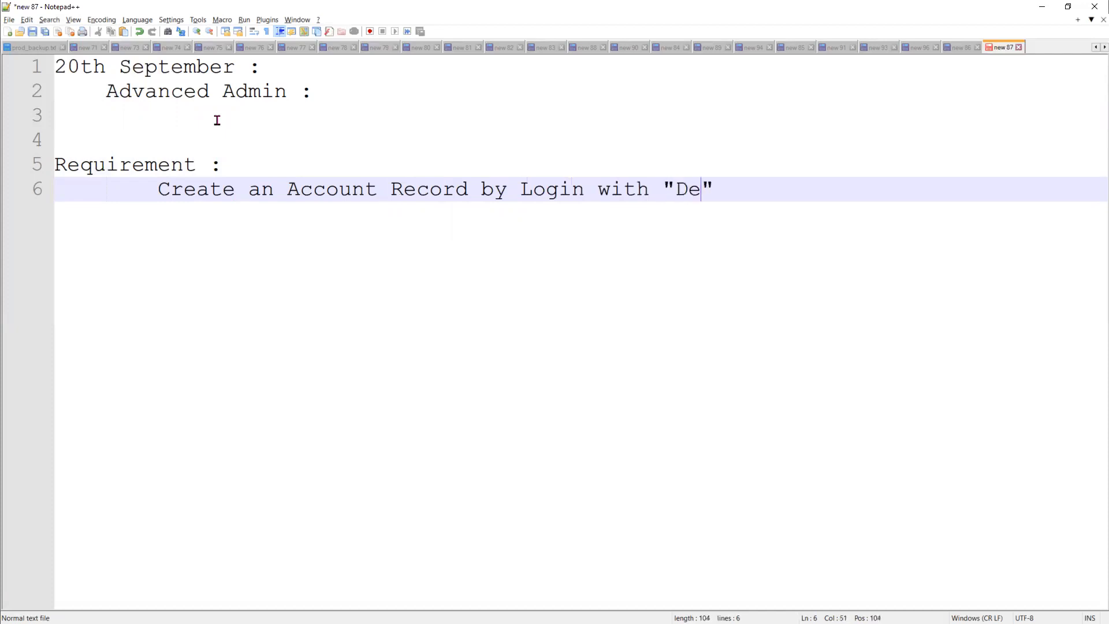
pyautogui.write(' User')
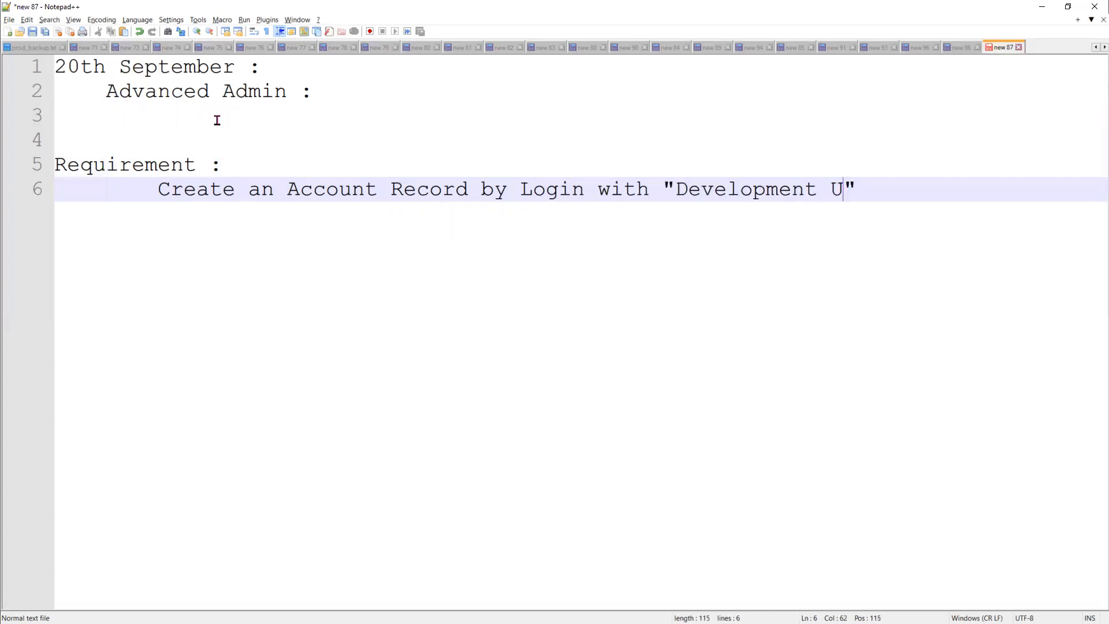
pyautogui.press('Right')
pyautogui.write('Account')
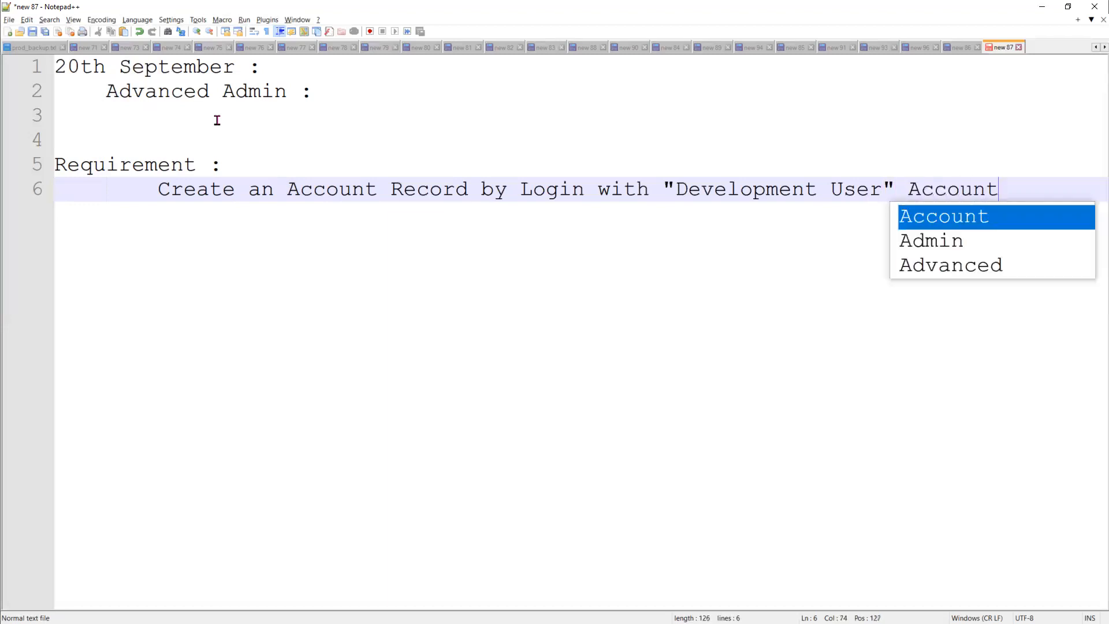
pyautogui.write(' and sh')
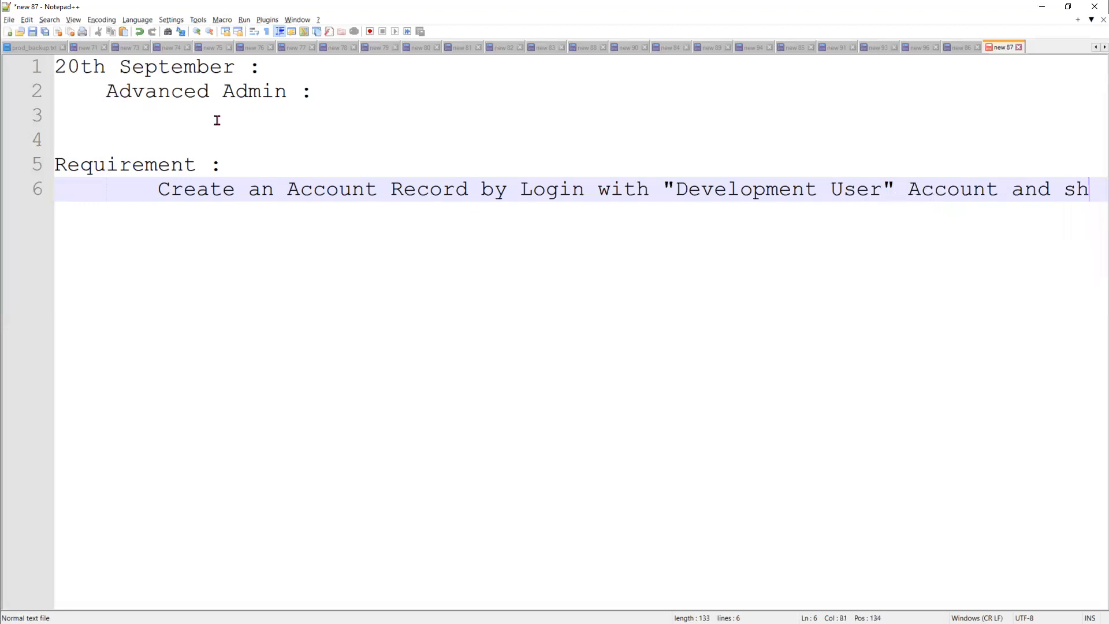
pyautogui.write('are the')
# Continue the requirement with 'account record to "Manager user" with Readonly access', fixing the typo.
pyautogui.press('Return')
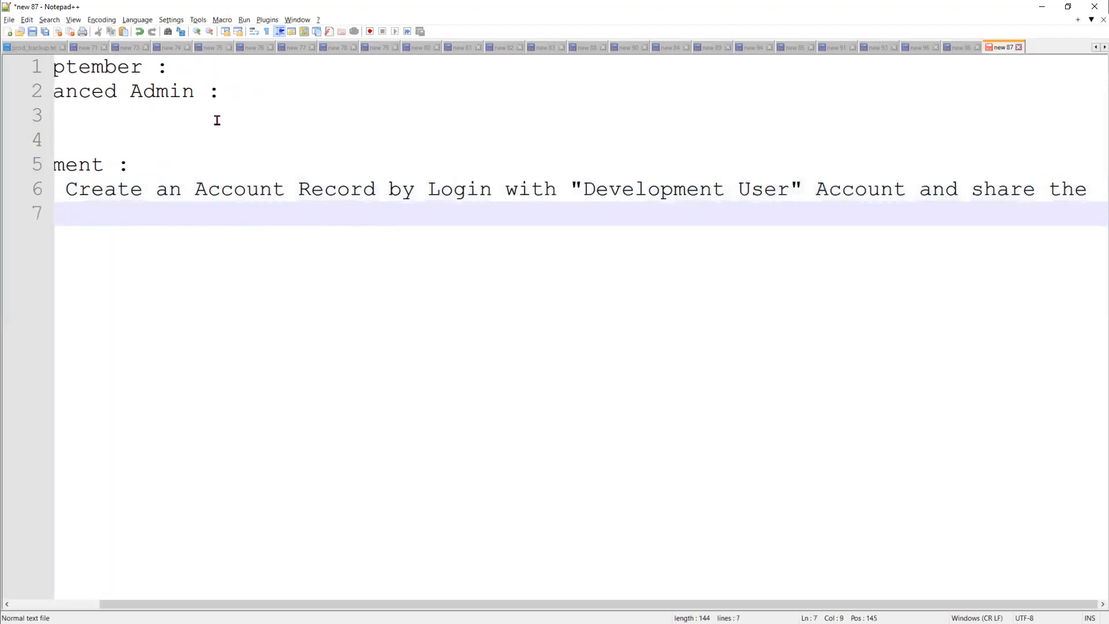
pyautogui.write('accoutn')
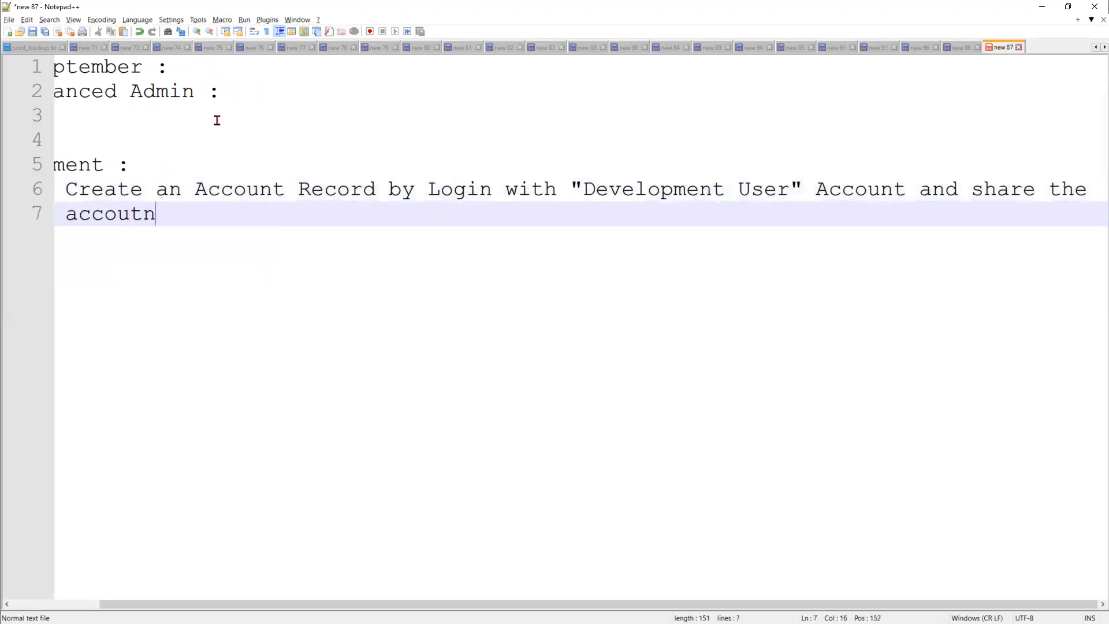
pyautogui.press('BackSpace')
pyautogui.press('BackSpace')
pyautogui.write('nt record ')
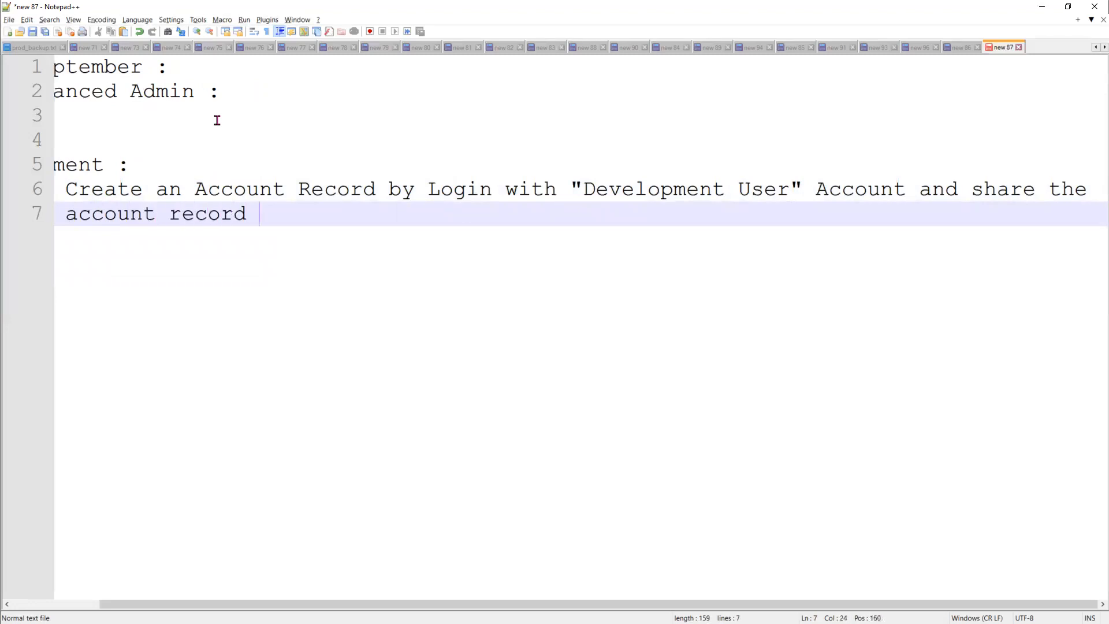
pyautogui.write('to "Manager ')
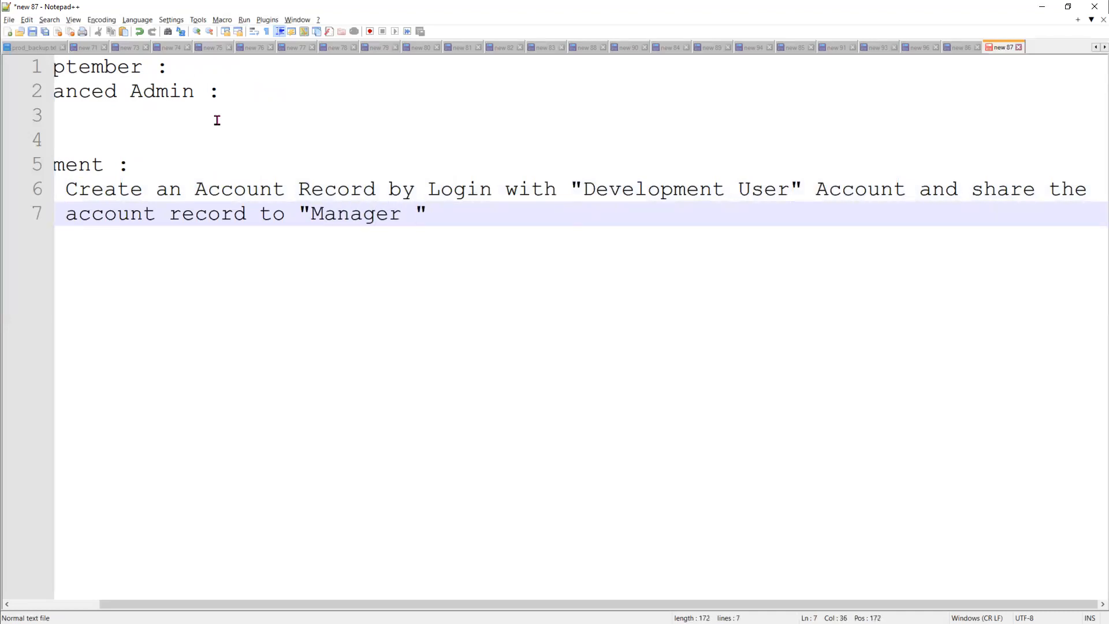
pyautogui.write('user')
pyautogui.press('End')
pyautogui.write('wit')
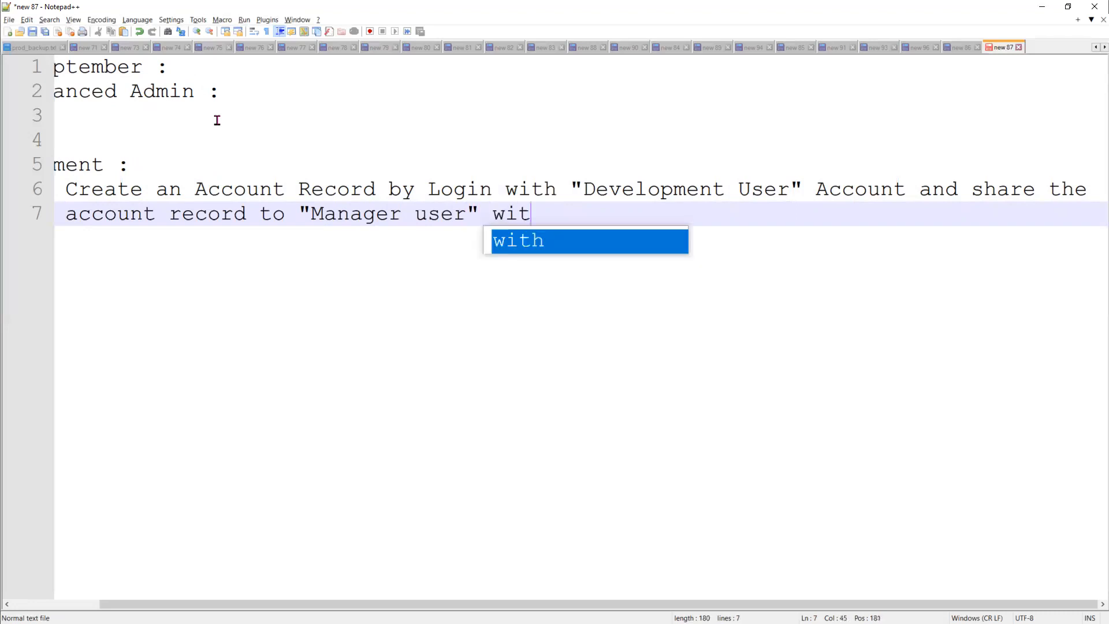
pyautogui.write('h Readon')
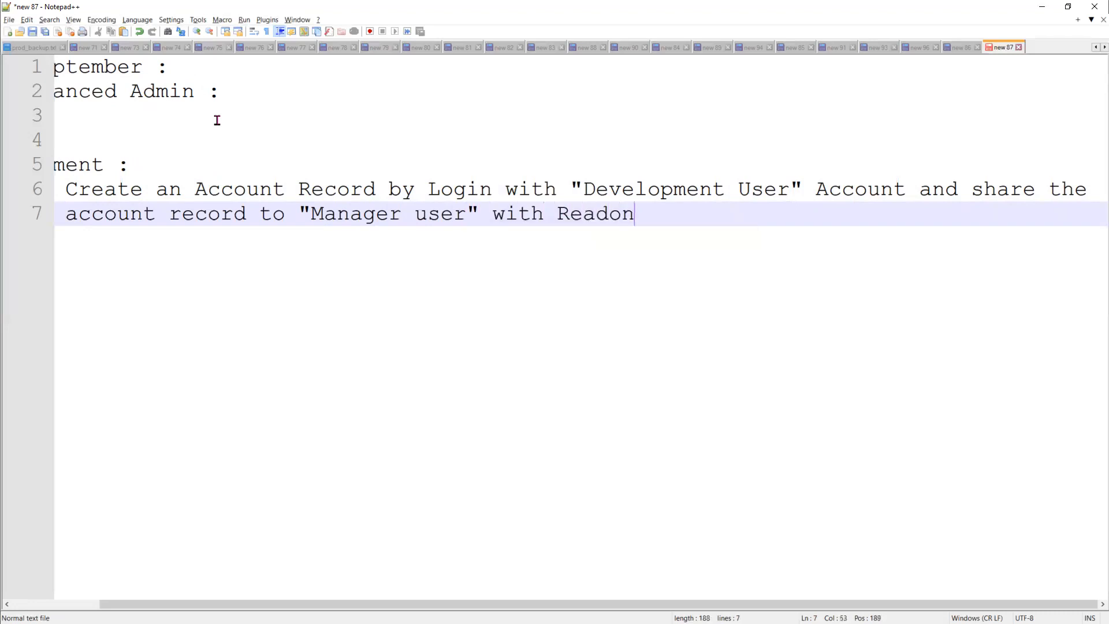
pyautogui.write('ly access.')
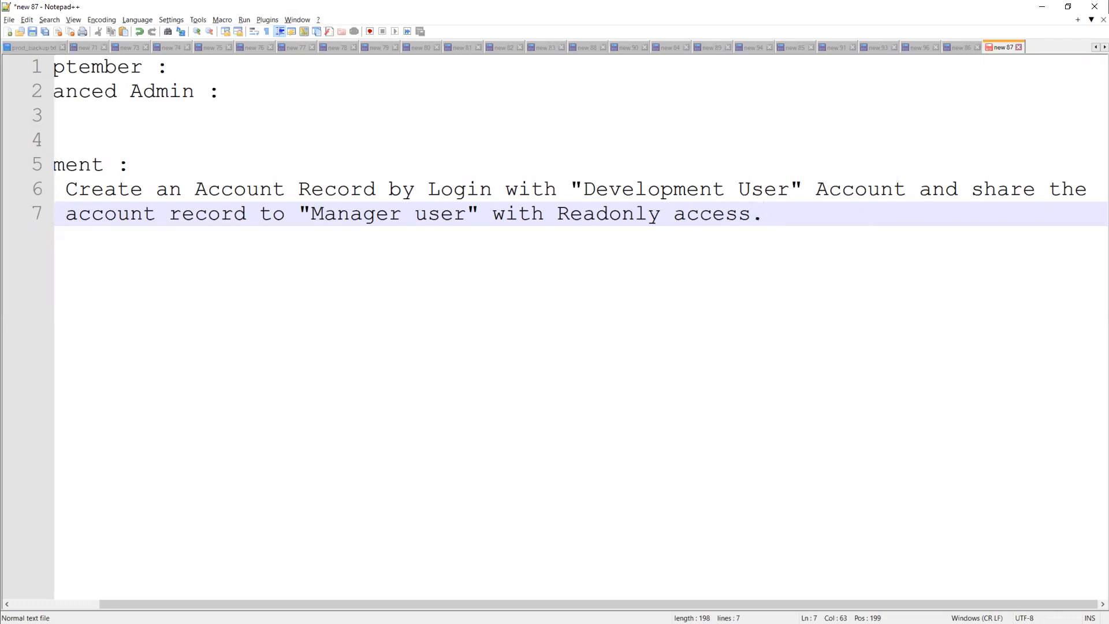
pyautogui.hotkey('alt', 'Tab')
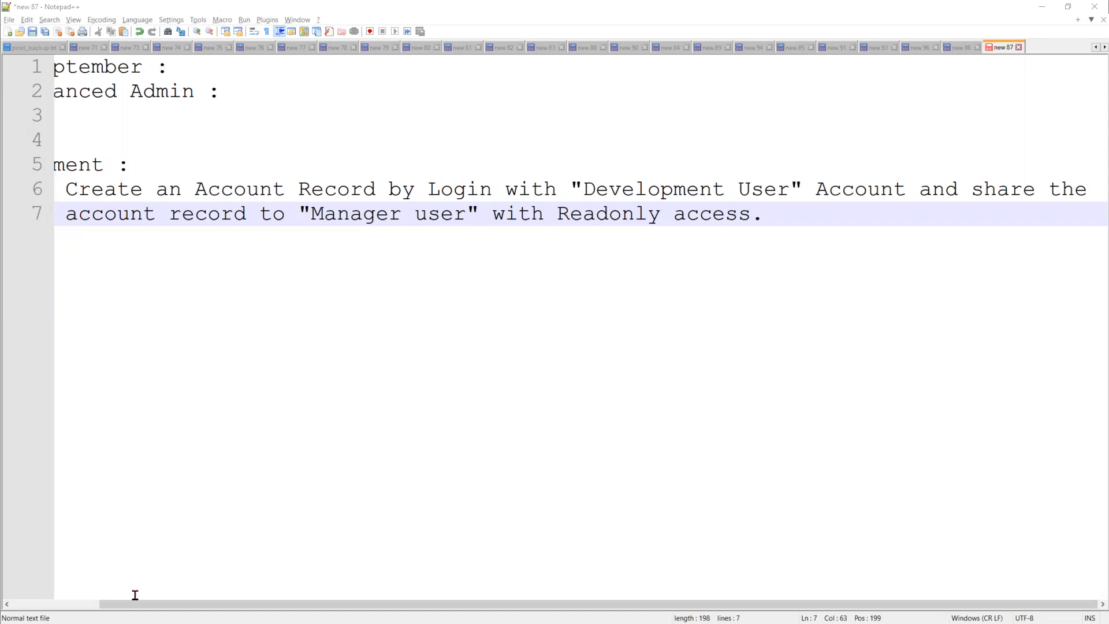
# Rejoin 'account record to "Manager user" with Readonly access' onto line 7 after 'and share the', removing the stray gap.
pyautogui.moveTo(164, 603); pyautogui.dragTo(68, 594)
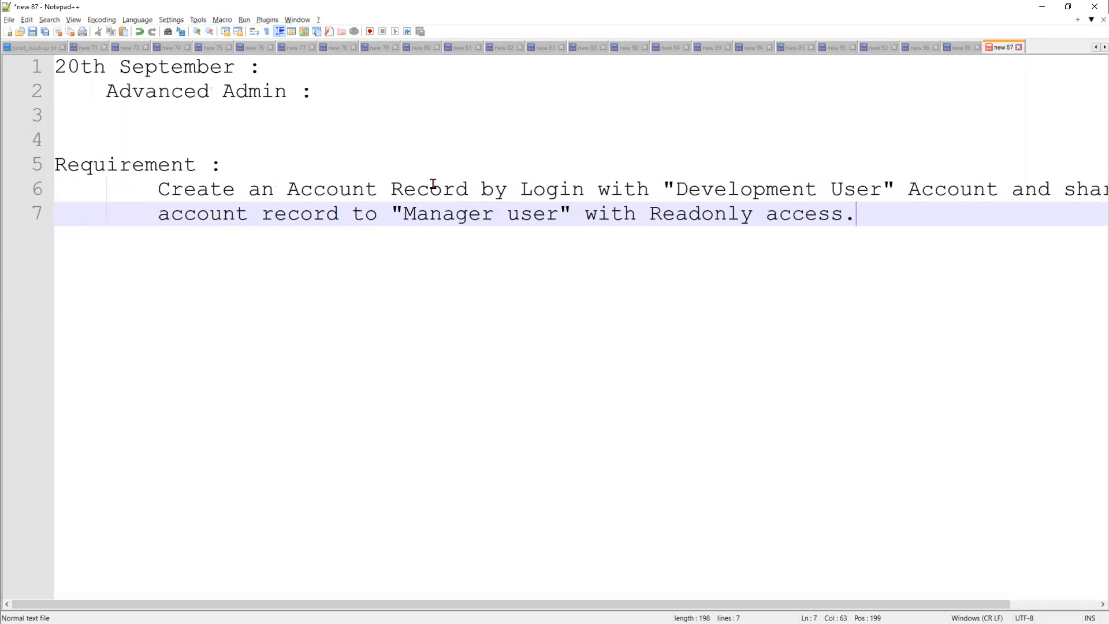
pyautogui.click(1011, 192)
pyautogui.press('Return')
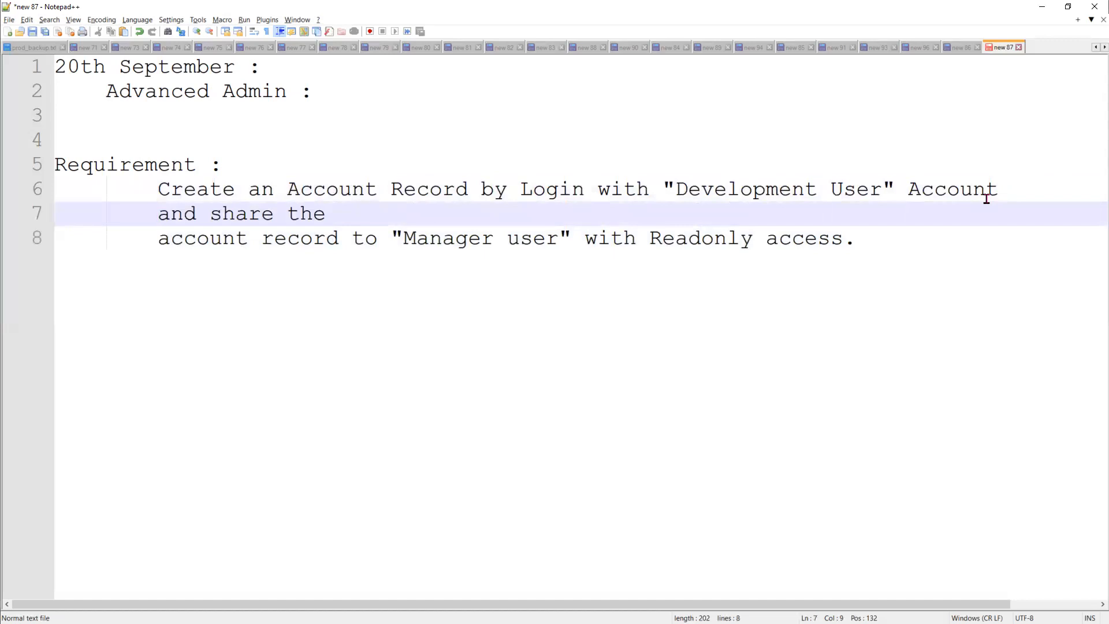
pyautogui.click(478, 200)
pyautogui.click(473, 218)
pyautogui.press('Delete')
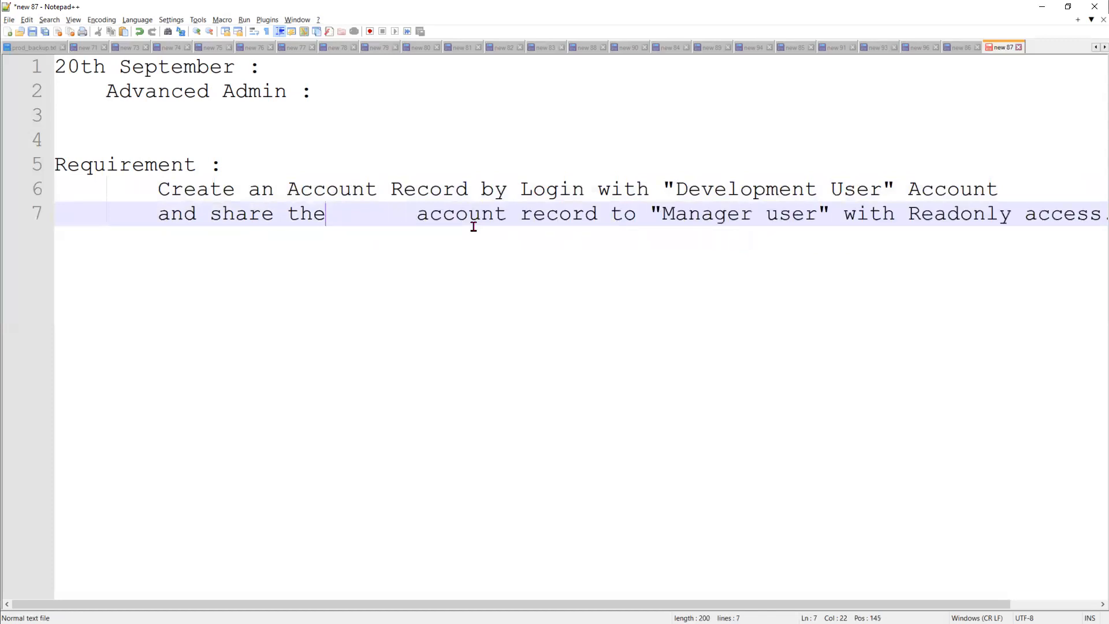
pyautogui.press('Delete')
pyautogui.press('Delete')
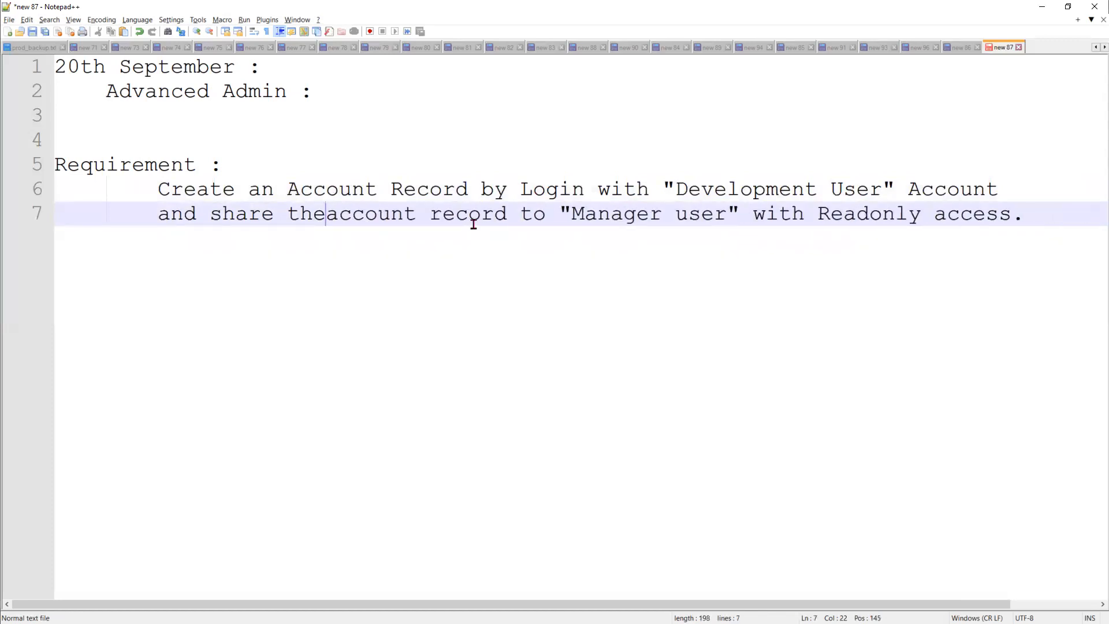
pyautogui.click(1020, 215)
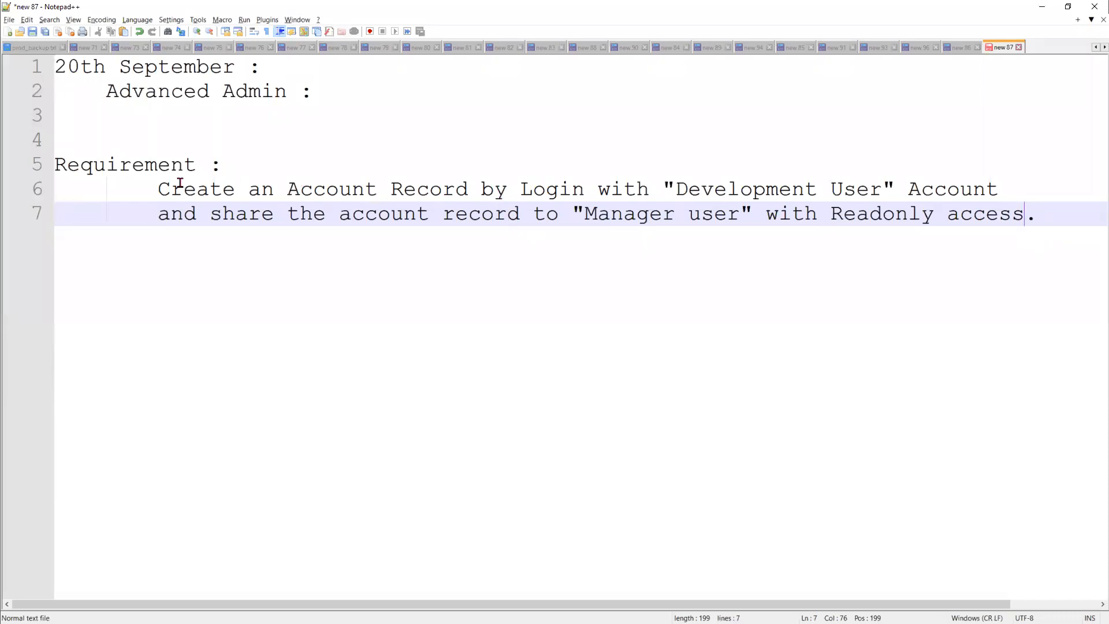
pyautogui.moveTo(157, 188); pyautogui.dragTo(184, 189)
pyautogui.moveTo(265, 190); pyautogui.dragTo(881, 190)
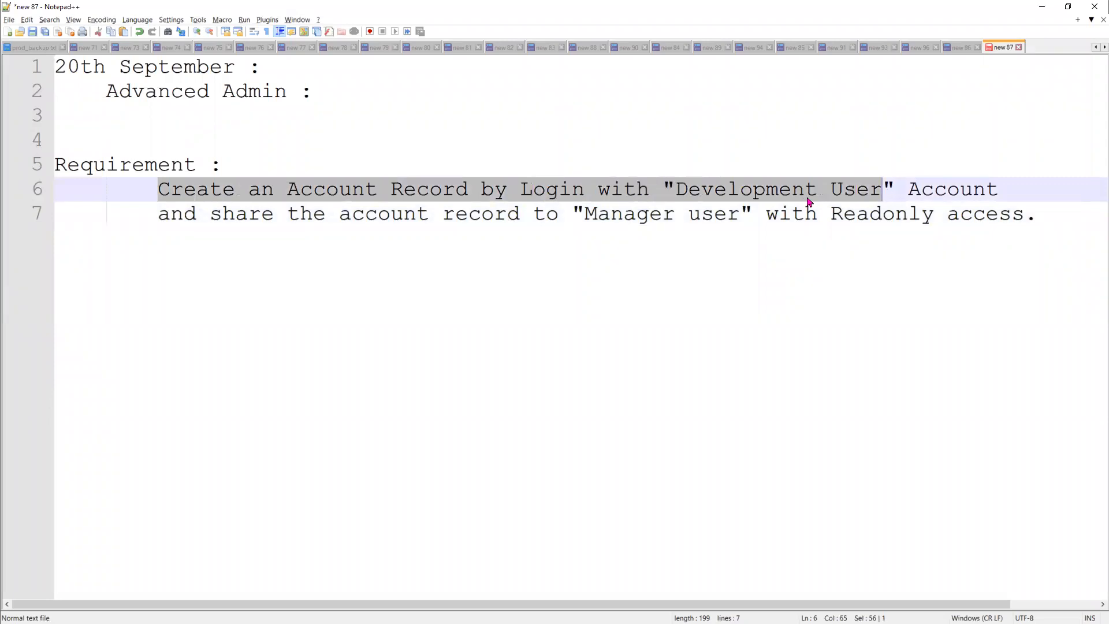
pyautogui.click(601, 281)
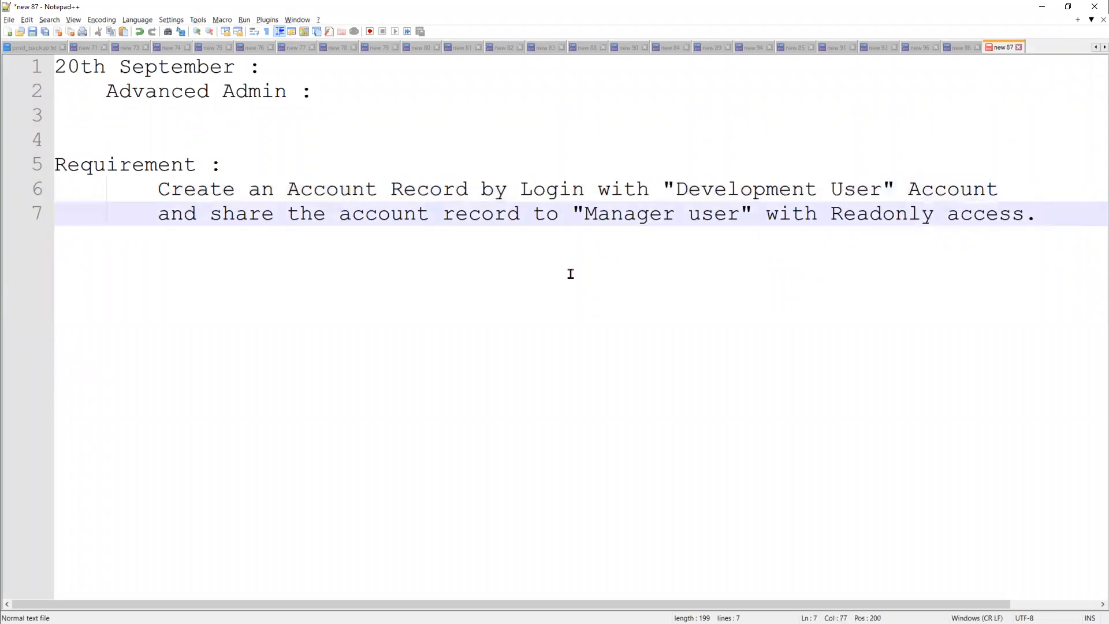
pyautogui.click(107, 149)
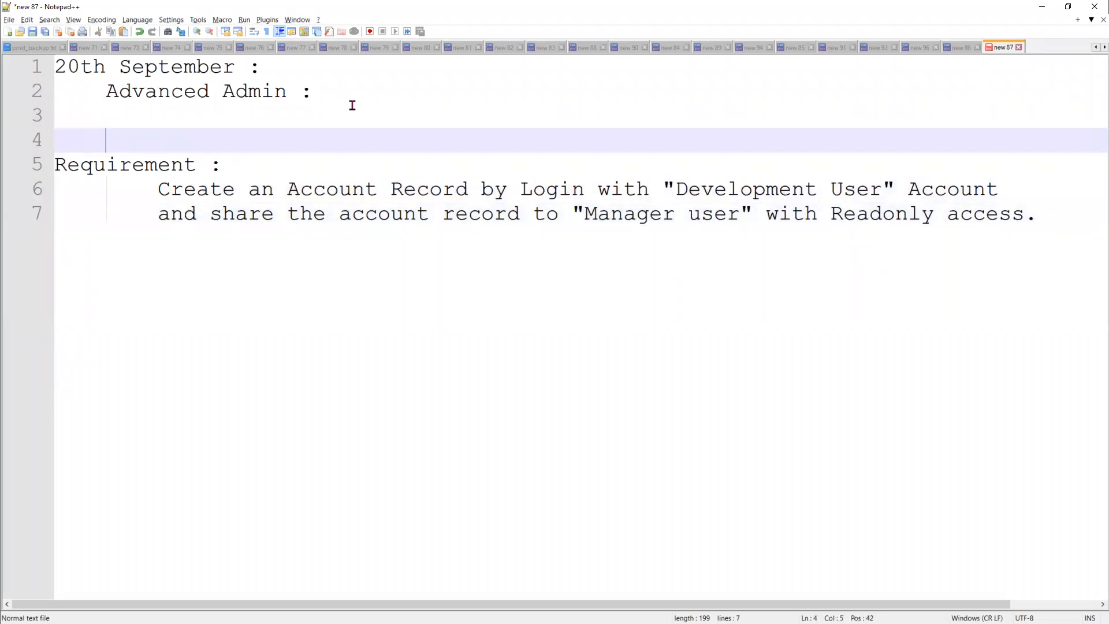
# Insert an unindented 'OWD == Private' line directly above the Requirement heading.
pyautogui.press('BackSpace')
pyautogui.press('Return')
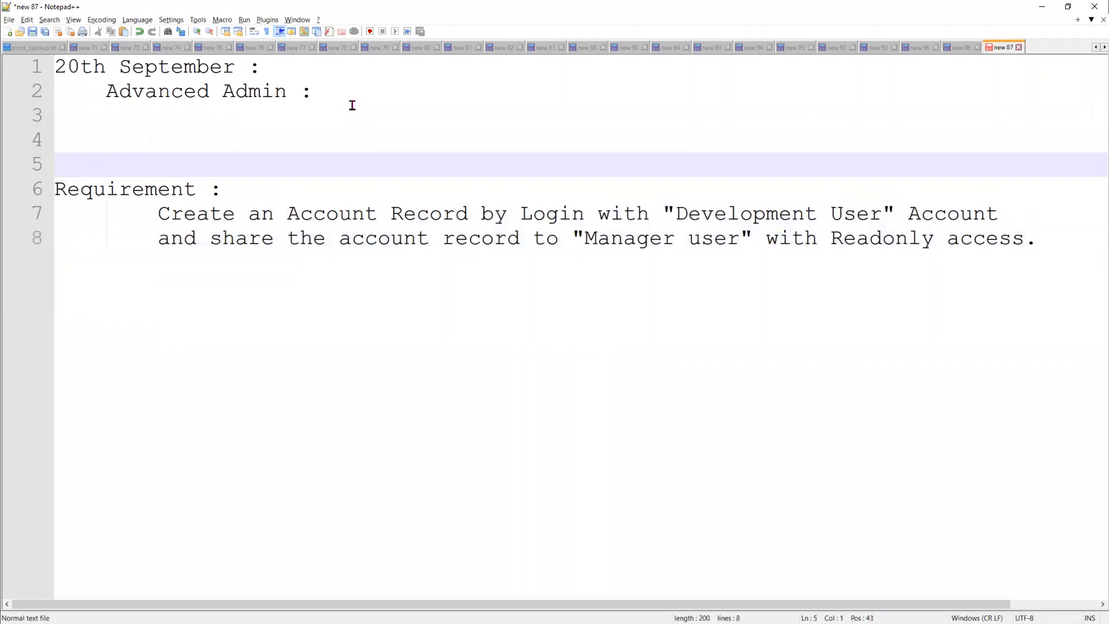
pyautogui.write('OWD == Private')
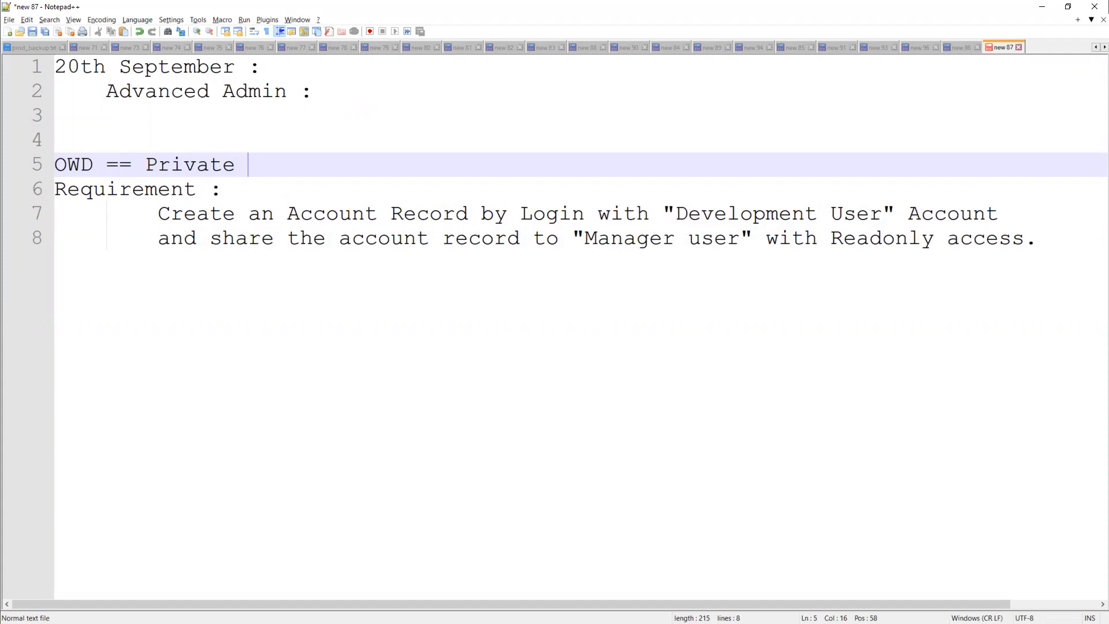
pyautogui.hotkey('alt', 'Tab')
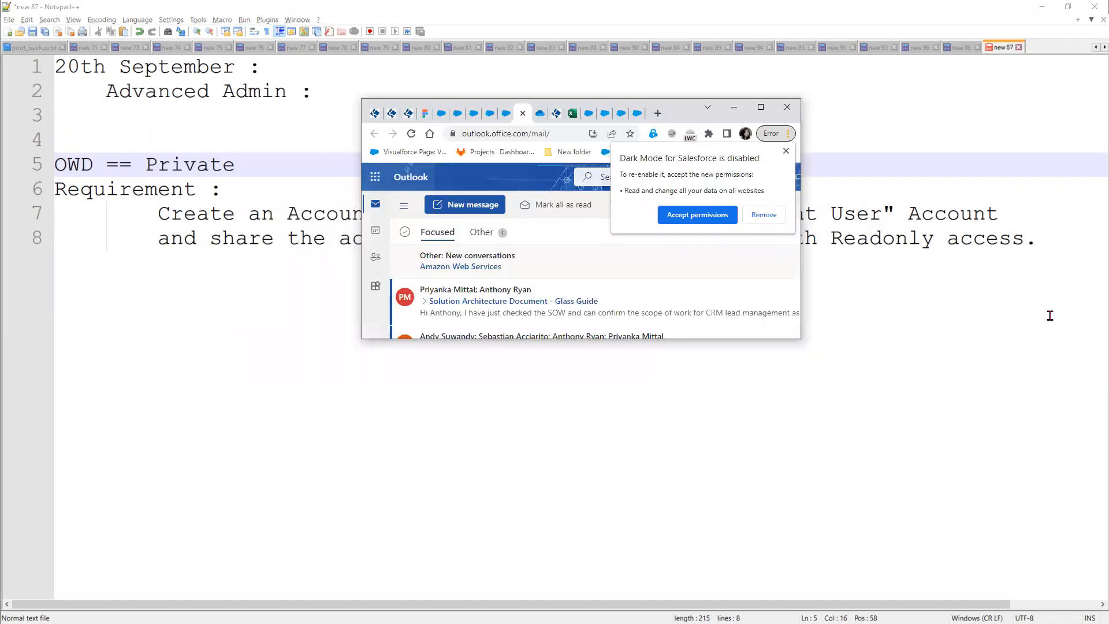
pyautogui.click(733, 107)
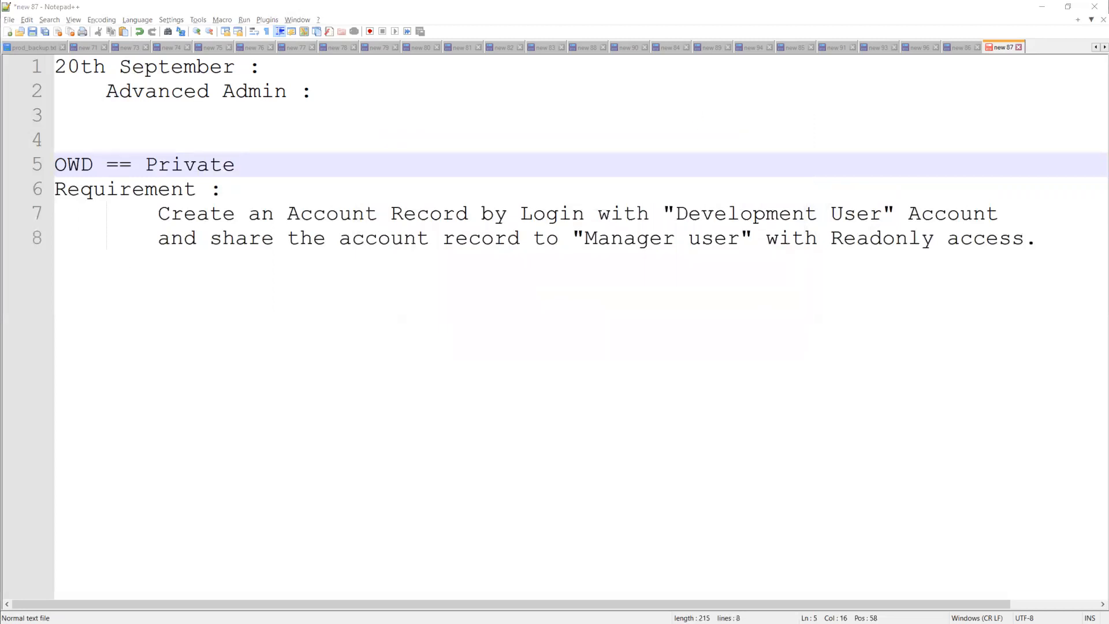
# In the browser, close the Account Details and search results pages and open Salesforce Setup.
pyautogui.hotkey('alt', 'Tab')
pyautogui.click(209, 9)
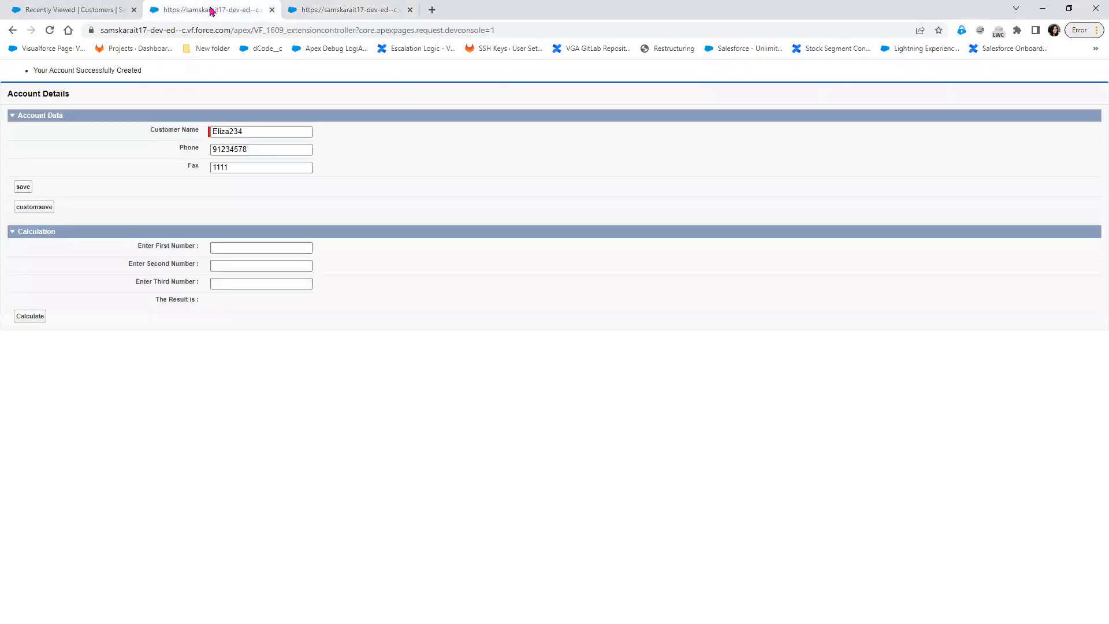
pyautogui.click(80, 10)
pyautogui.click(279, 11)
pyautogui.click(272, 10)
pyautogui.click(272, 10)
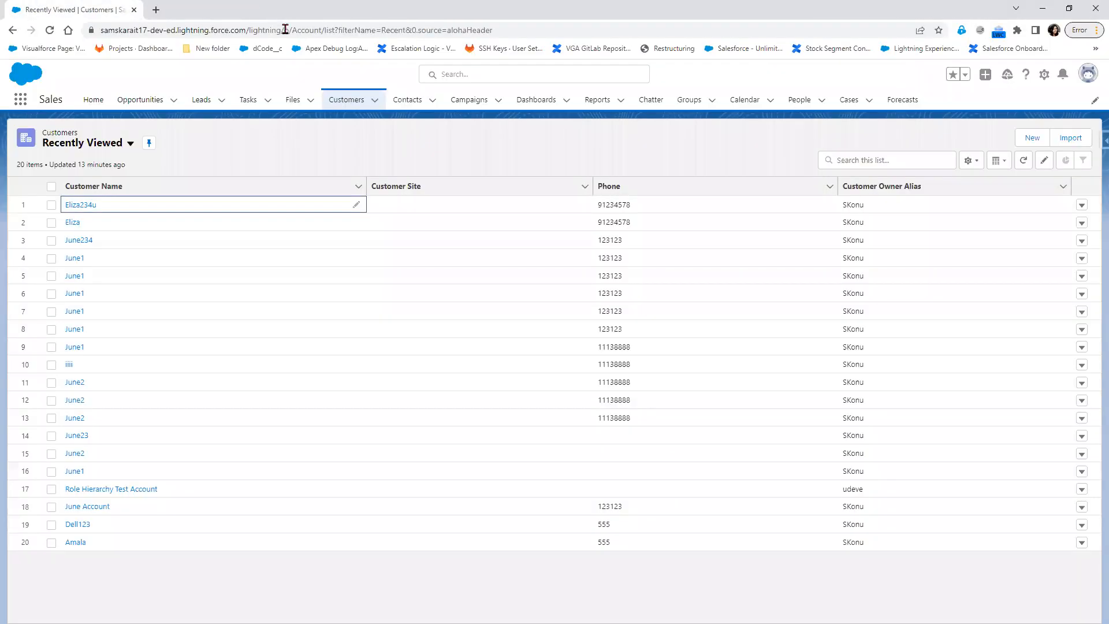
pyautogui.click(1043, 75)
pyautogui.click(1019, 107)
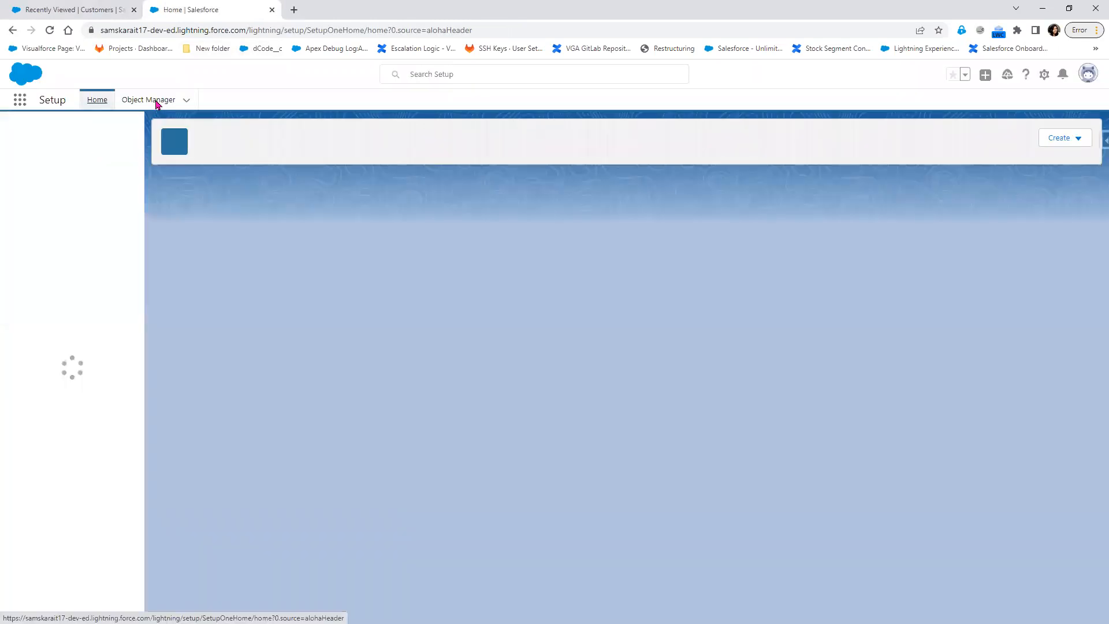
# Find 'Role' in Quick Find, open Roles, and show the fully expanded role hierarchy.
pyautogui.click(70, 131)
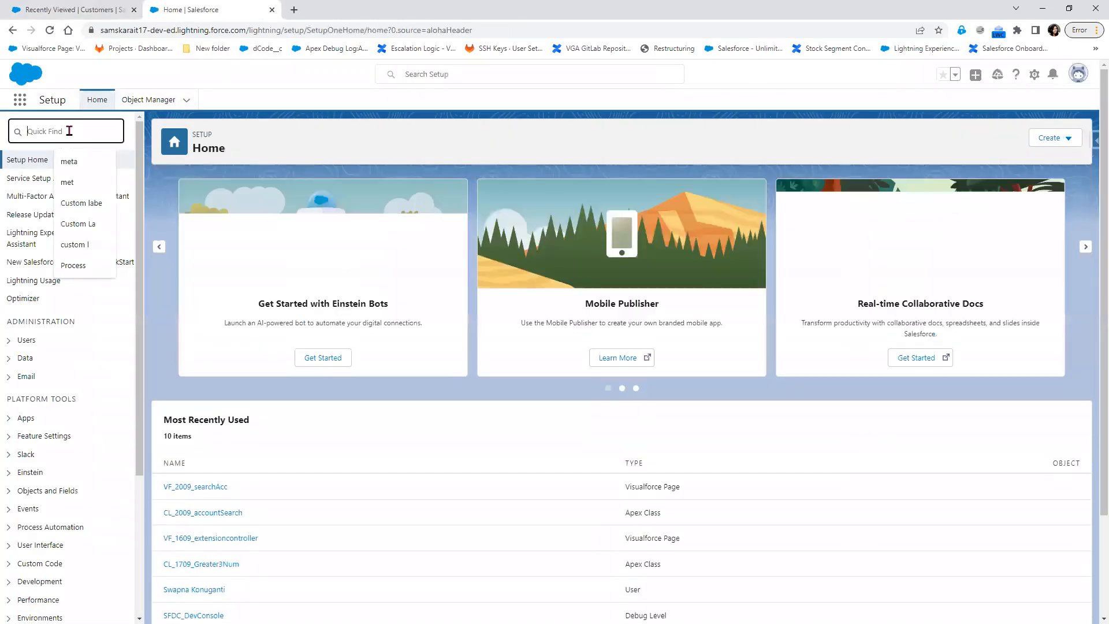
pyautogui.write('R')
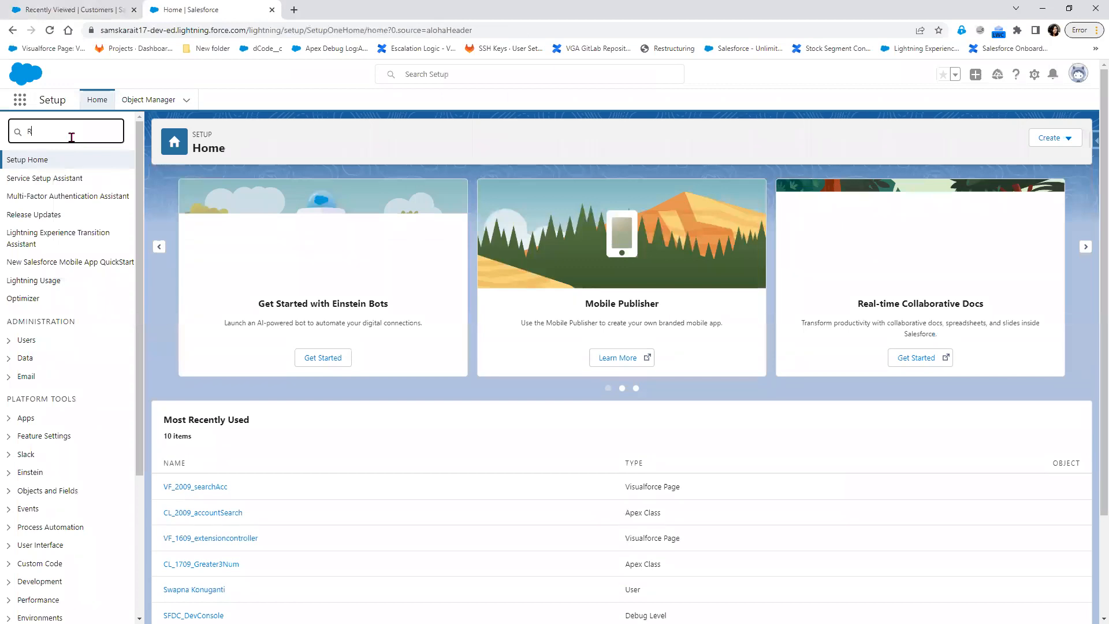
pyautogui.write('ole')
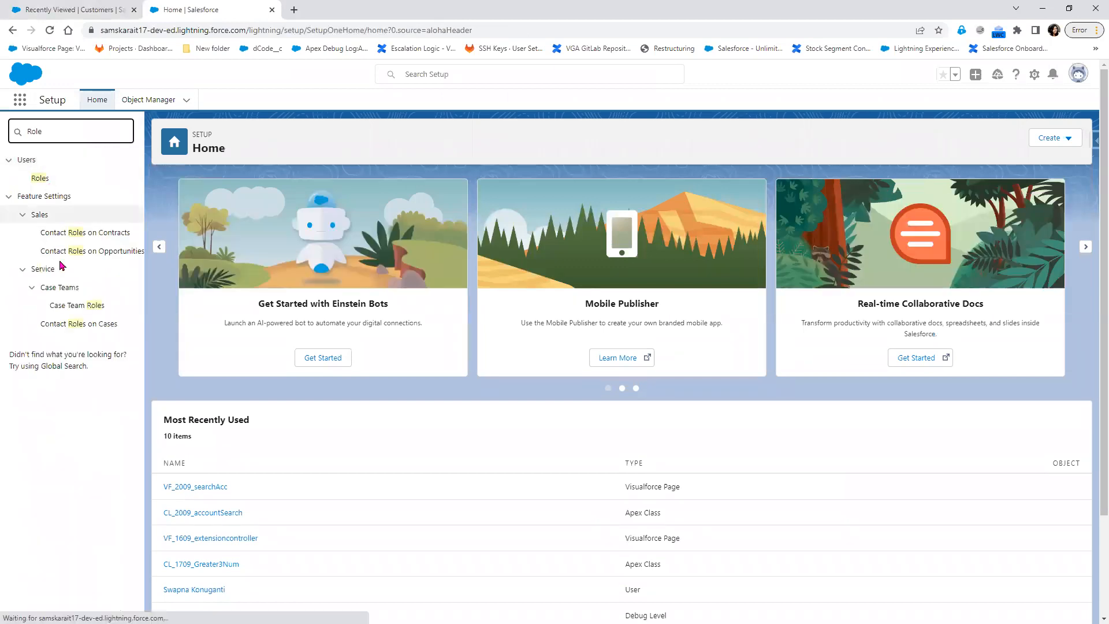
pyautogui.click(37, 180)
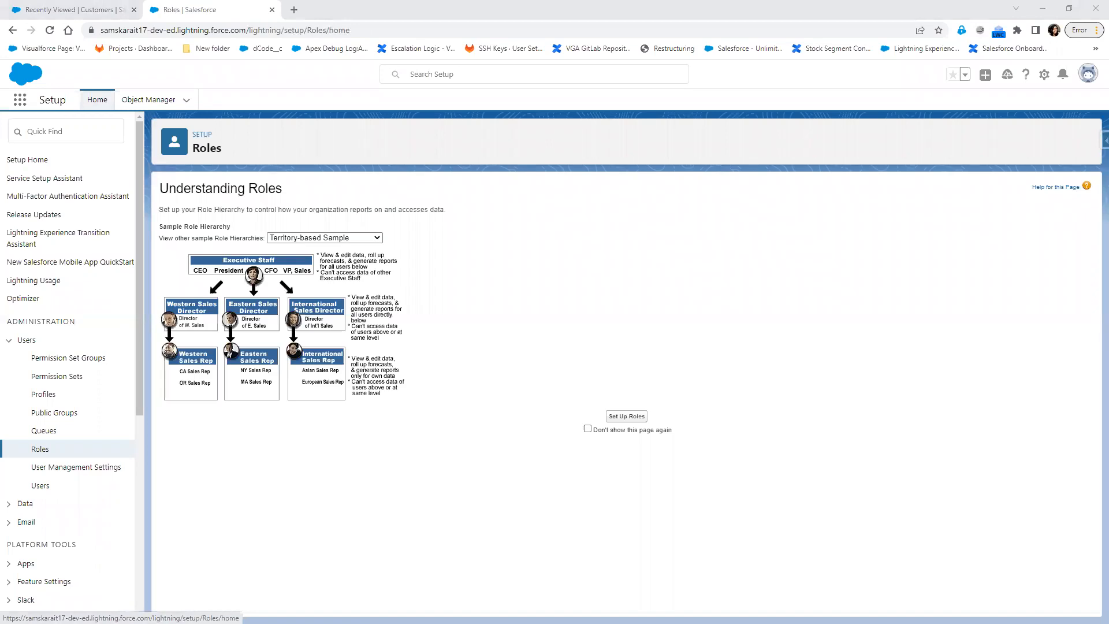
pyautogui.click(626, 416)
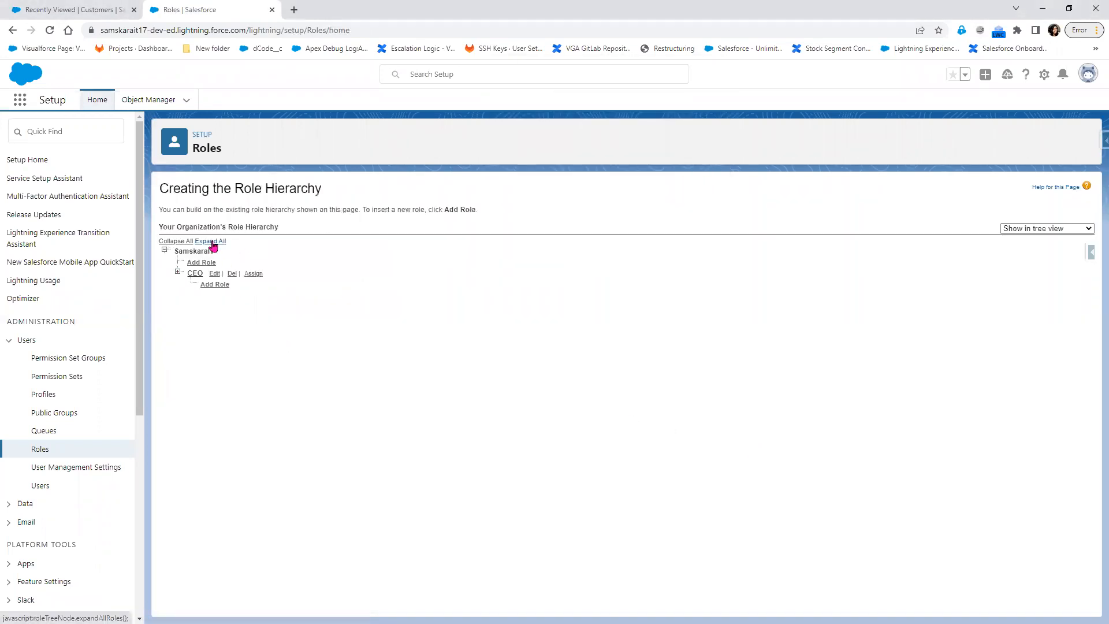
pyautogui.click(210, 242)
# Snip the expanded CEO role tree and paste it onto the Paint sharing diagram.
pyautogui.click(288, 623)
pyautogui.click(505, 89)
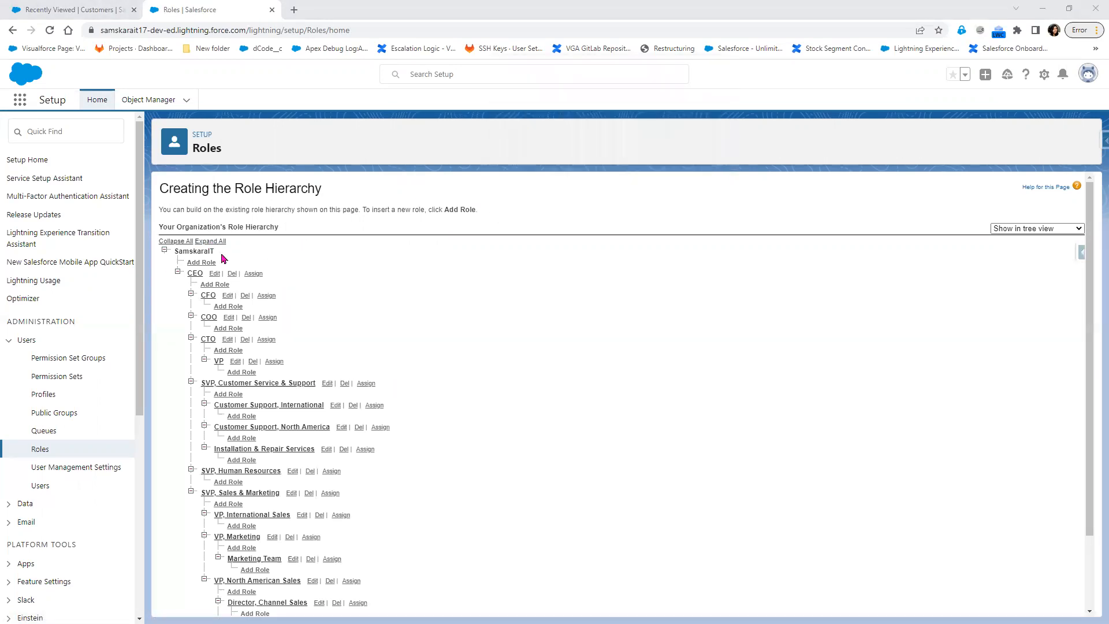
pyautogui.moveTo(162, 256); pyautogui.dragTo(445, 381)
pyautogui.press('super')
pyautogui.hotkey('alt', 'Tab')
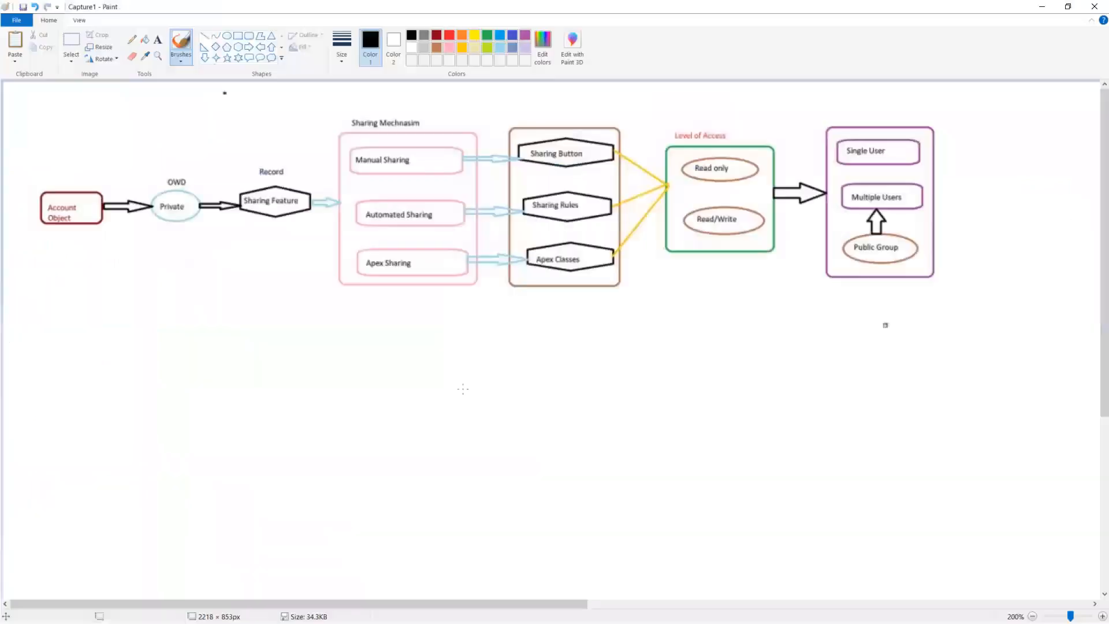
pyautogui.hotkey('ctrl', 'v')
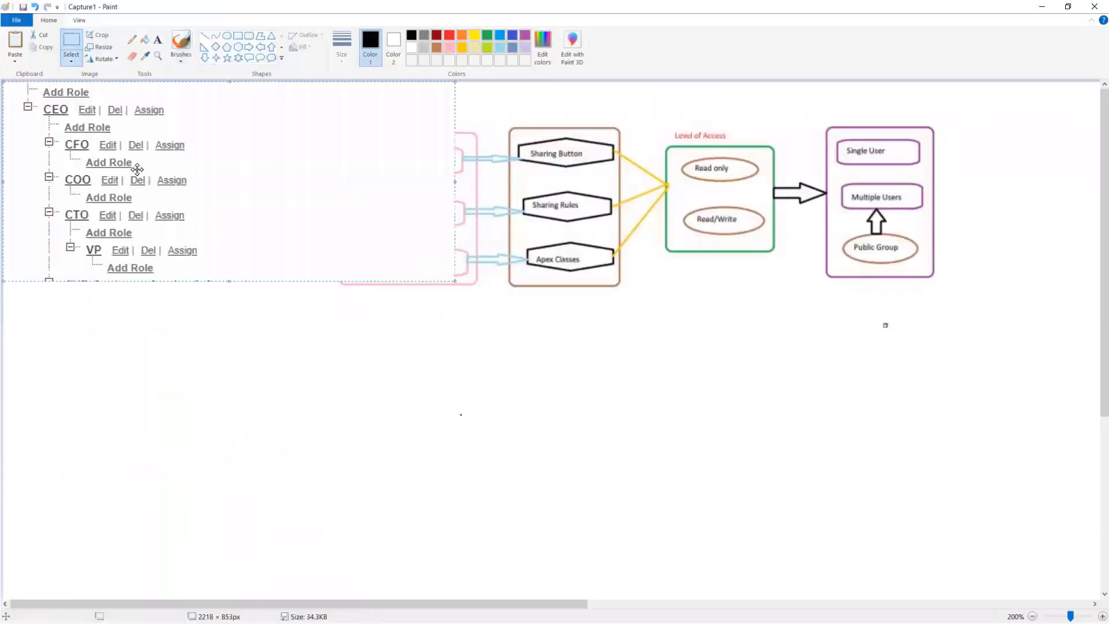
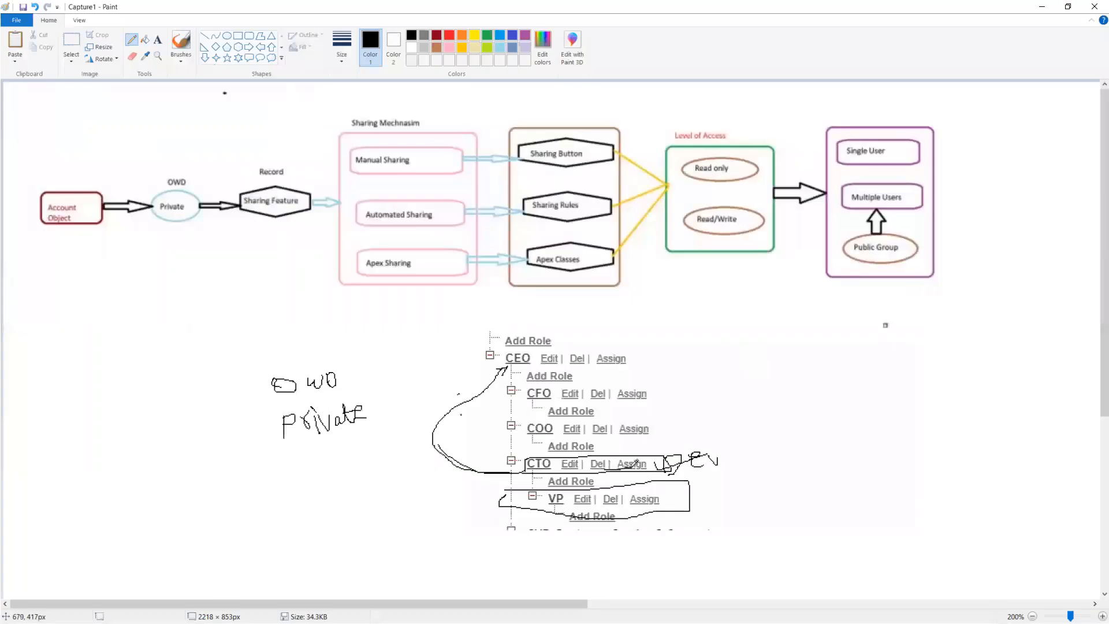
# Check the requirement notes, highlighting 'Manager user', then return to the Paint diagram.
pyautogui.hotkey('alt', 'Tab')
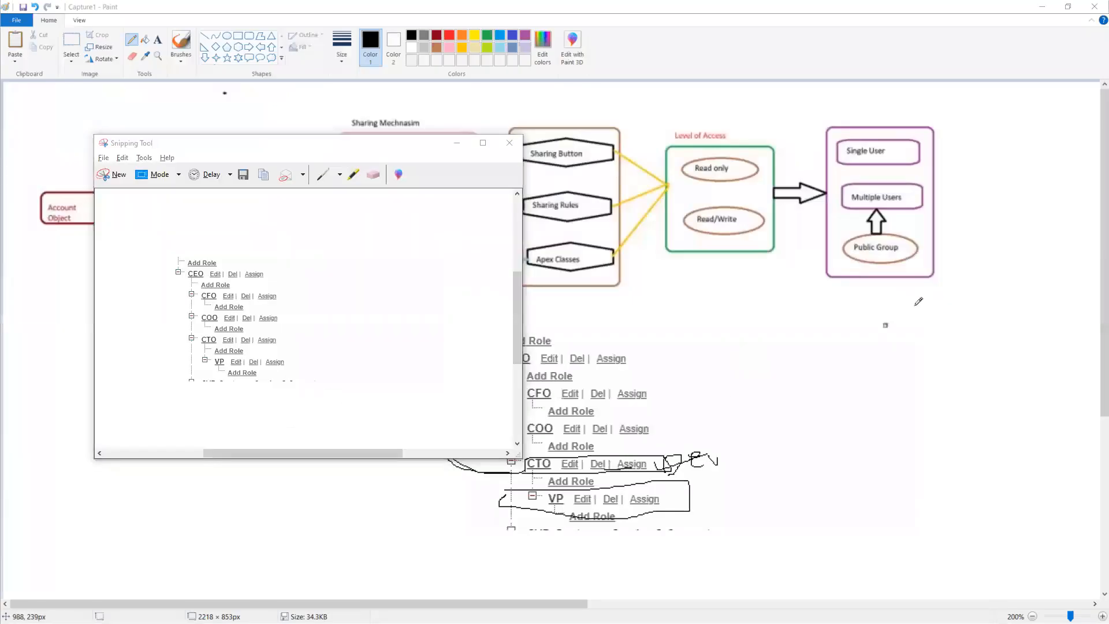
pyautogui.hotkey('alt', 'Tab')
pyautogui.moveTo(585, 239); pyautogui.dragTo(727, 238)
pyautogui.hotkey('alt', 'Tab')
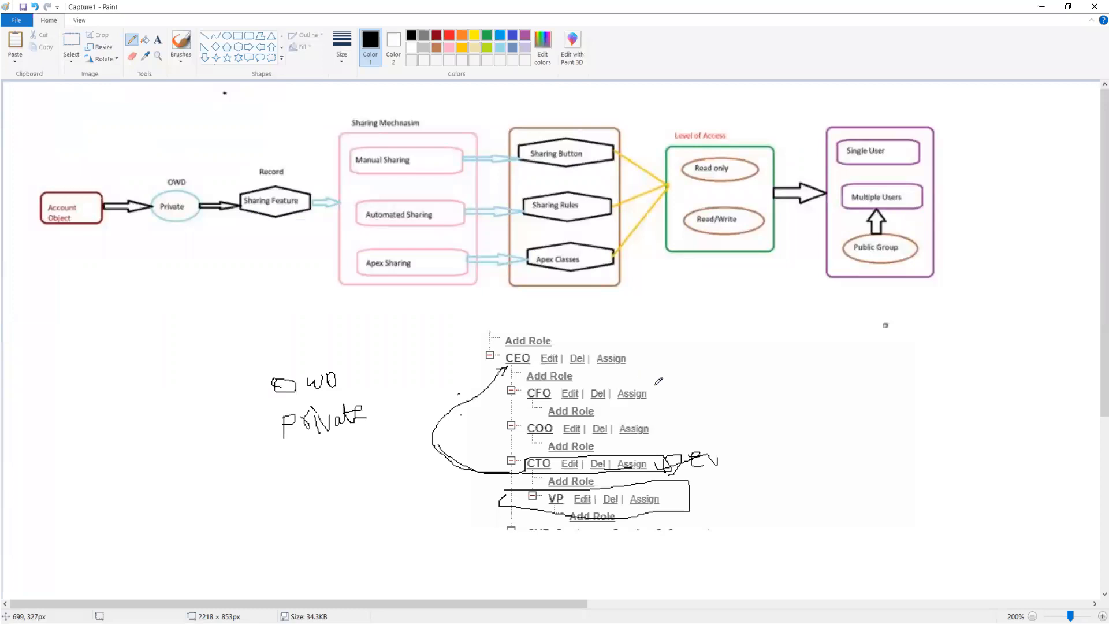
# Annotate the role tree: an M beside CFO, an arrow from CTO up to CFO, and a circle around COO.
pyautogui.moveTo(670, 386); pyautogui.dragTo(684, 393)
pyautogui.moveTo(729, 462); pyautogui.dragTo(771, 442)
pyautogui.moveTo(523, 463)
pyautogui.mouseDown()
pyautogui.moveTo(487, 417)
pyautogui.moveTo(519, 391)
pyautogui.mouseUp()
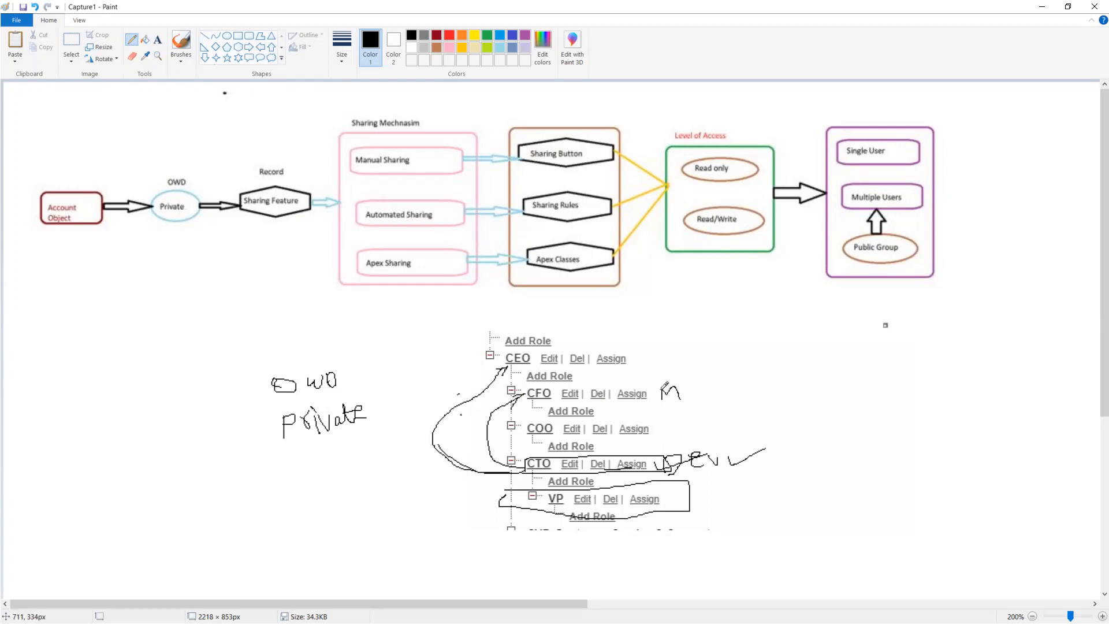
pyautogui.moveTo(725, 376); pyautogui.dragTo(729, 373)
pyautogui.moveTo(524, 421)
pyautogui.mouseDown()
pyautogui.moveTo(647, 413)
pyautogui.moveTo(562, 442)
pyautogui.moveTo(527, 422)
pyautogui.mouseUp()
pyautogui.moveTo(664, 417); pyautogui.dragTo(672, 415)
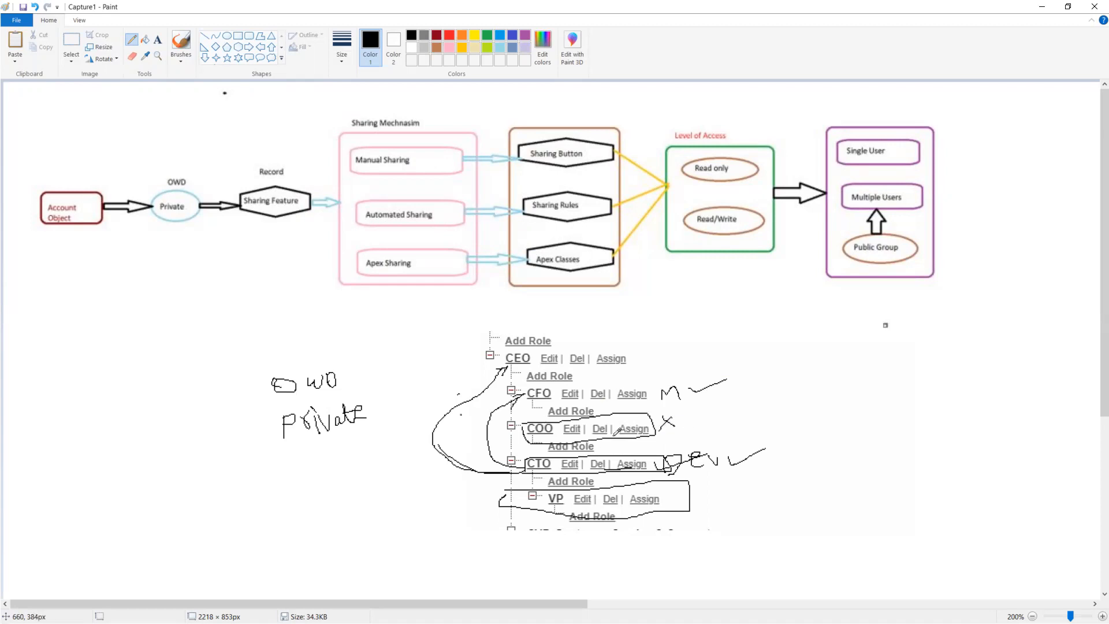
# Review the requirement notes, highlighting 'Development User', then return to Salesforce.
pyautogui.click(1042, 7)
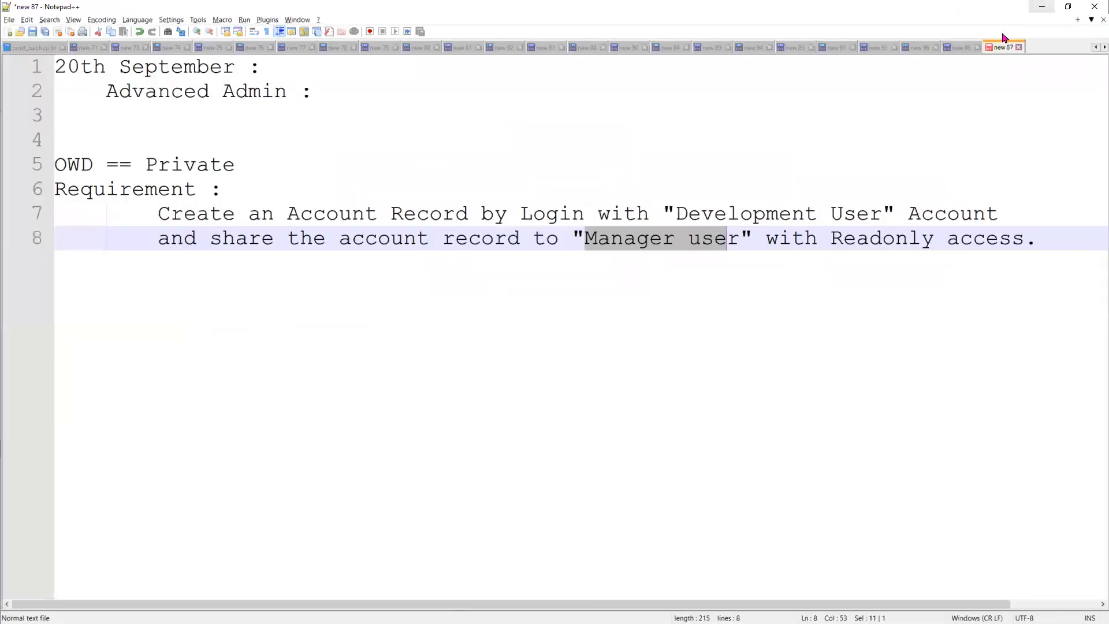
pyautogui.moveTo(881, 215); pyautogui.dragTo(675, 215)
pyautogui.click(1042, 6)
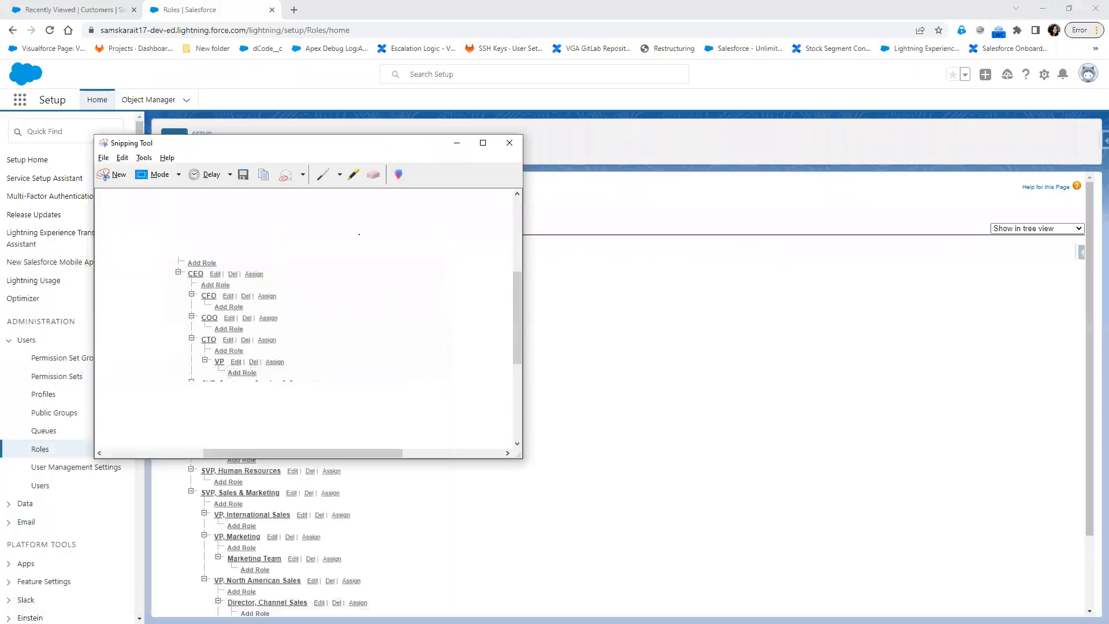
pyautogui.click(462, 145)
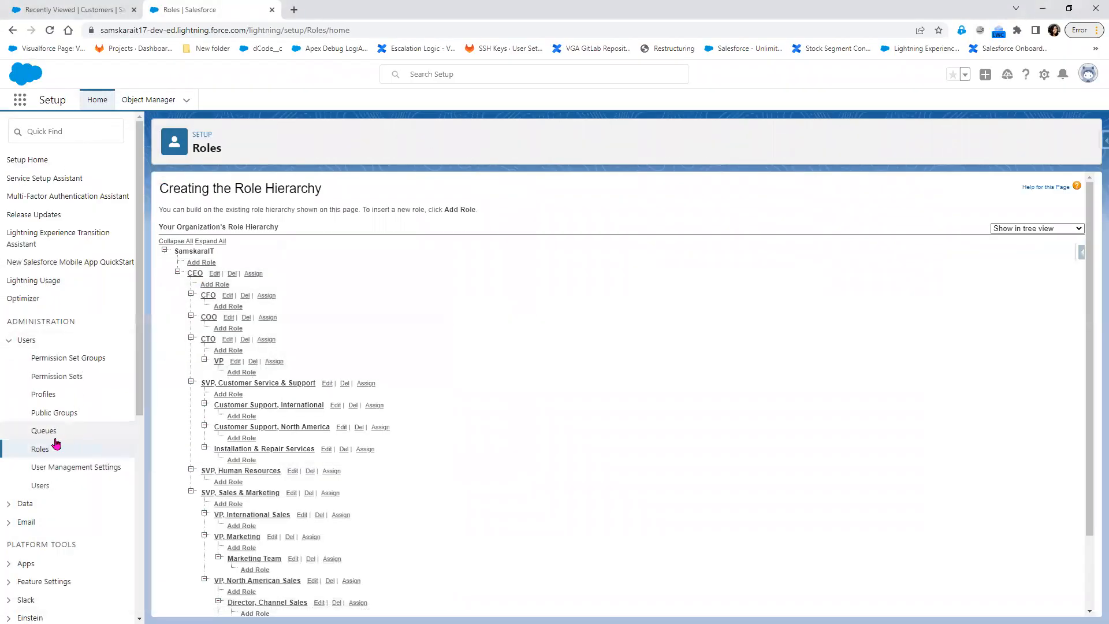
# Log in as the Development User from the users list and open the Customers list.
pyautogui.click(40, 487)
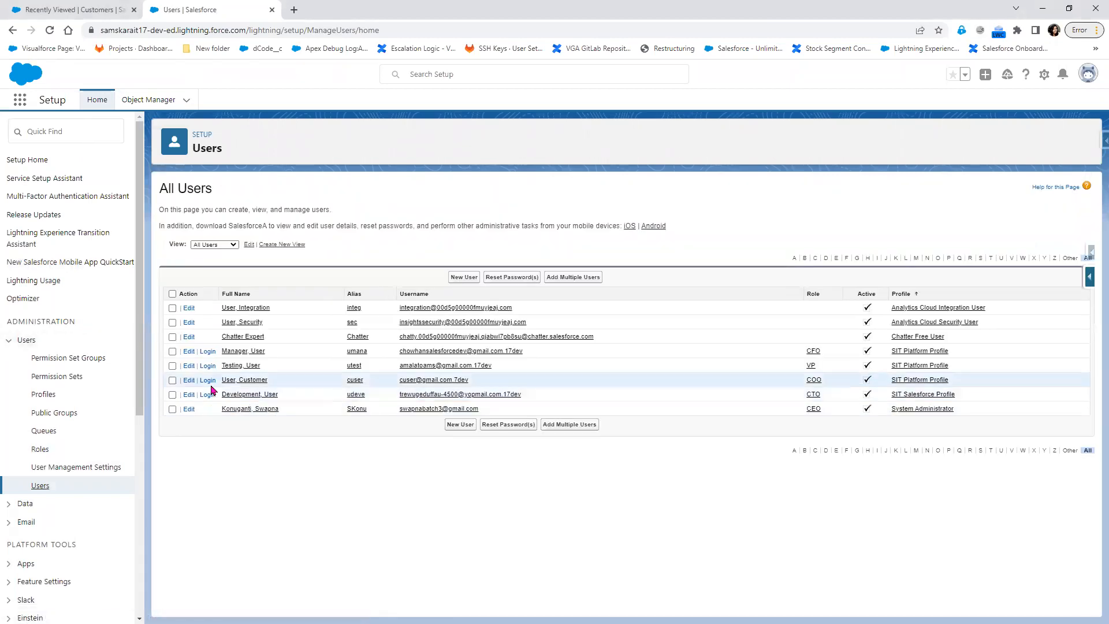
pyautogui.click(207, 394)
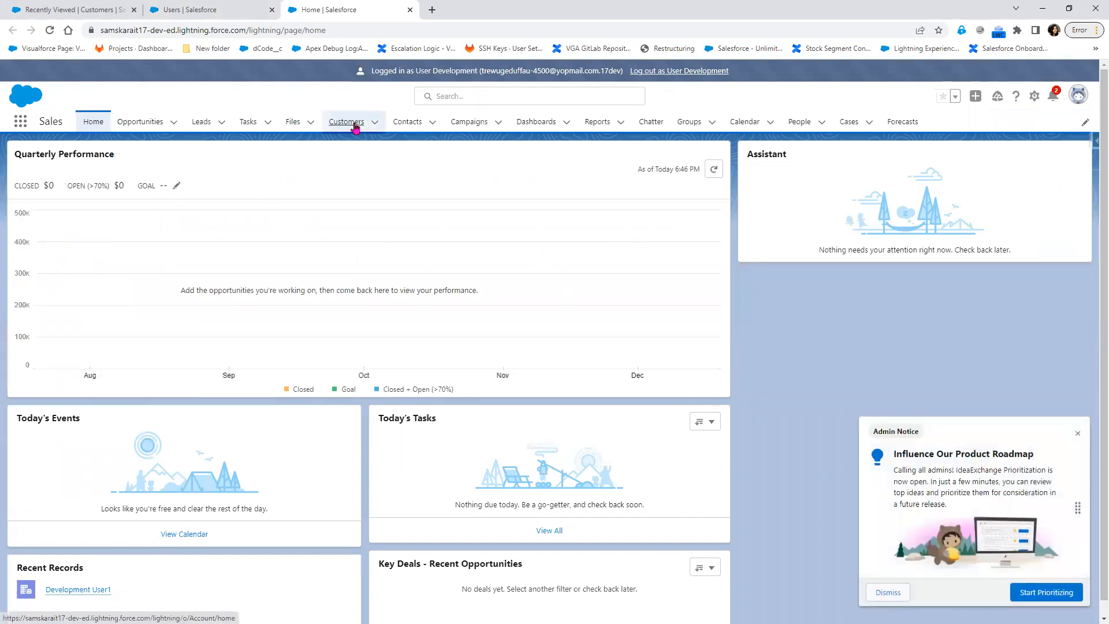
pyautogui.click(353, 123)
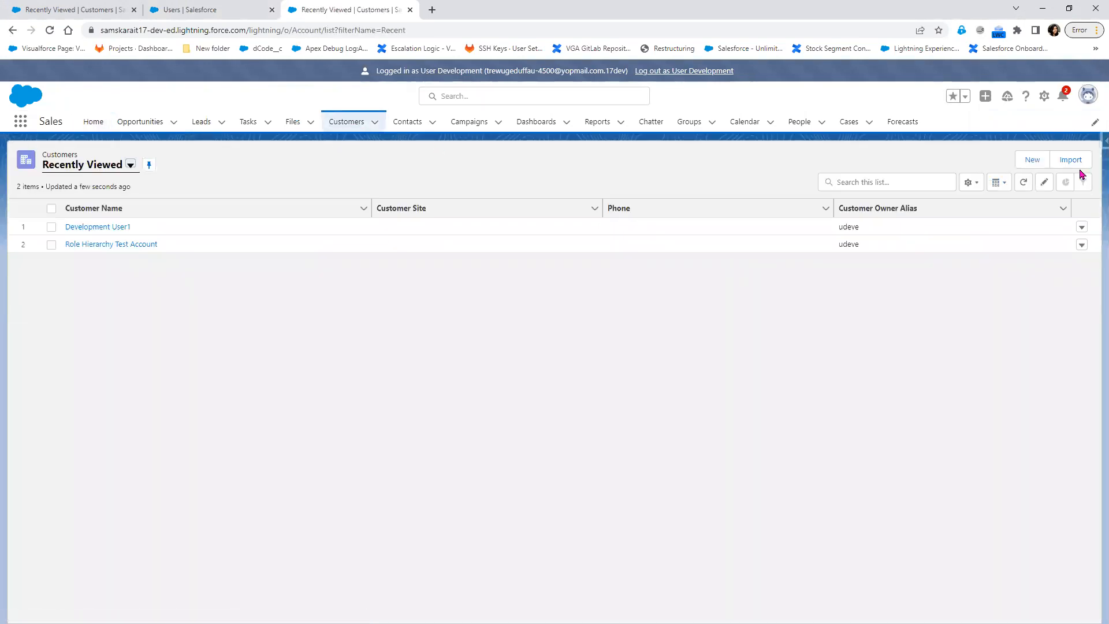
# Create customer 'Private Test Account' with a customer number, type Prospect, industry Agriculture, rating Warm.
pyautogui.click(1034, 162)
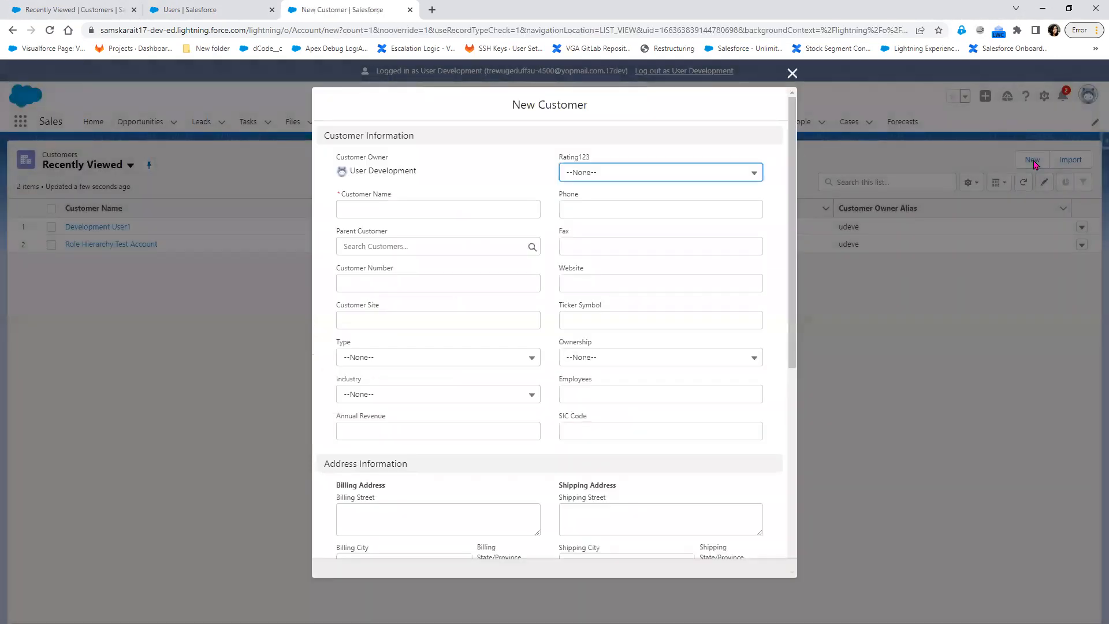
pyautogui.click(460, 209)
pyautogui.write('Private Test')
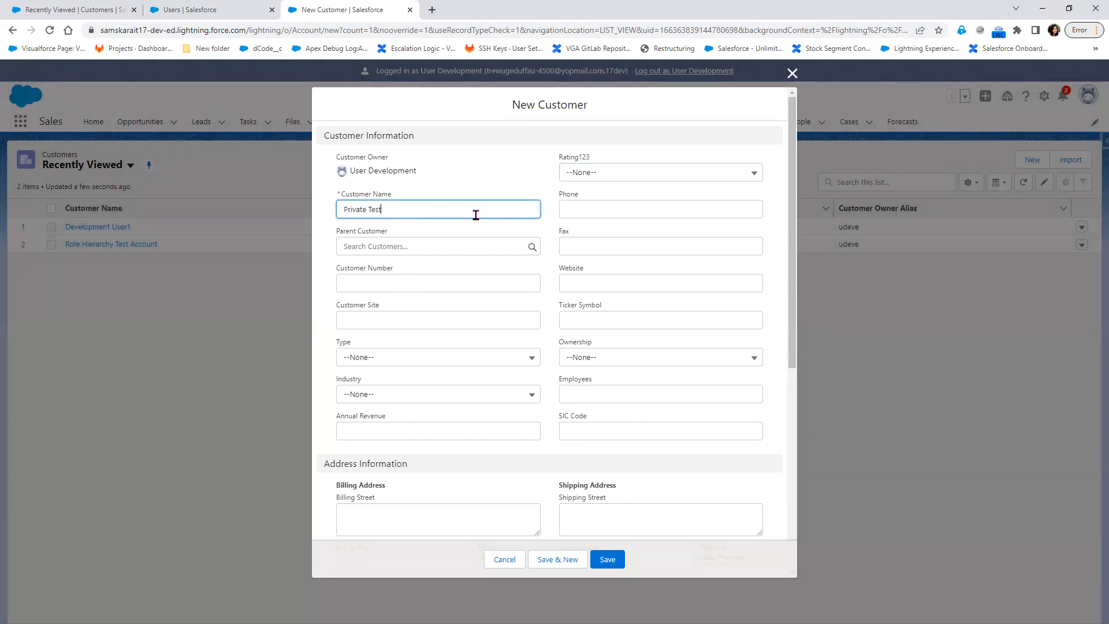
pyautogui.write(' Account')
pyautogui.press('Tab')
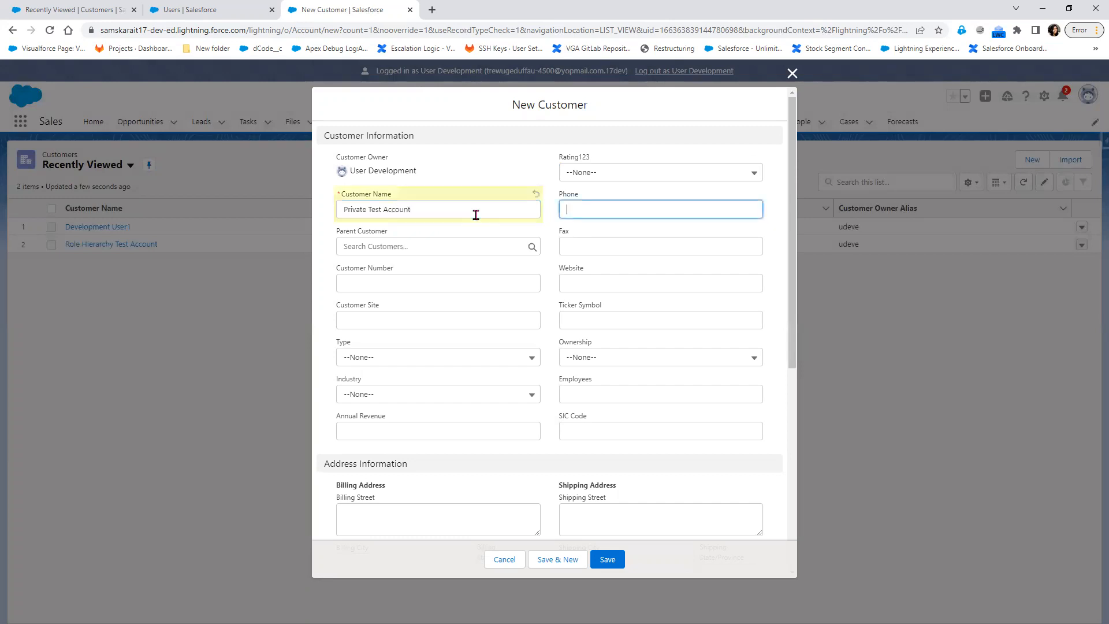
pyautogui.click(426, 281)
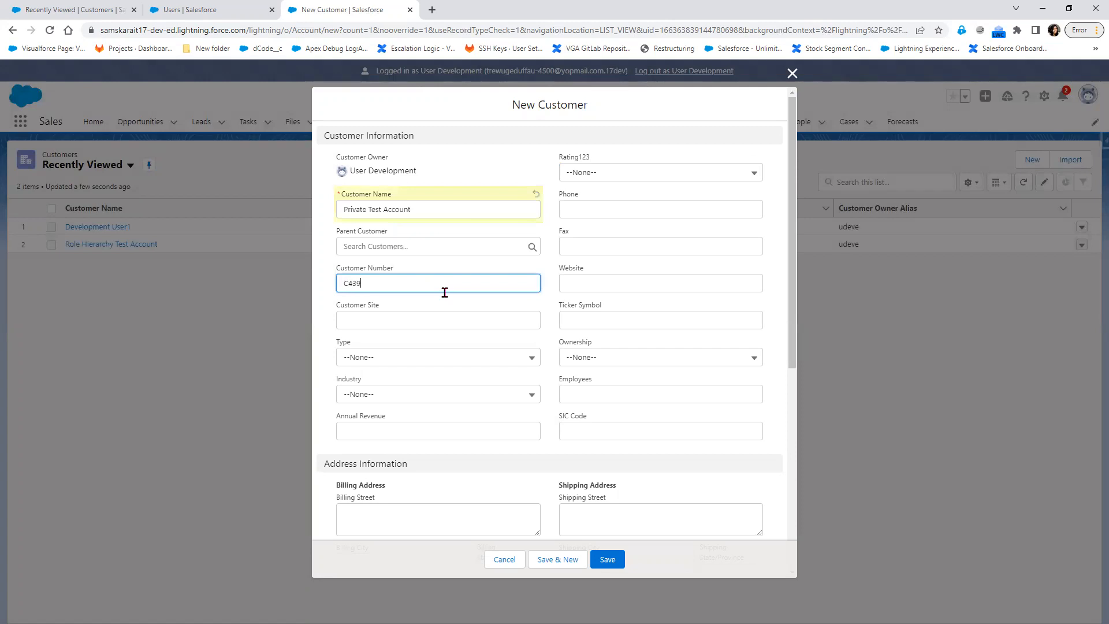
pyautogui.click(441, 358)
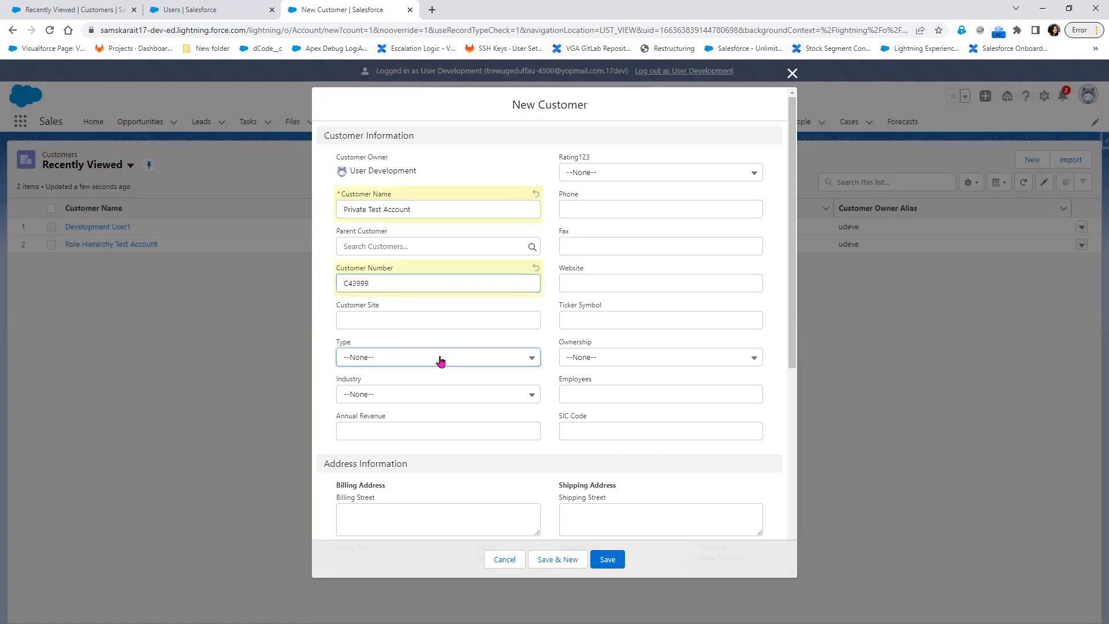
pyautogui.click(435, 400)
pyautogui.click(431, 397)
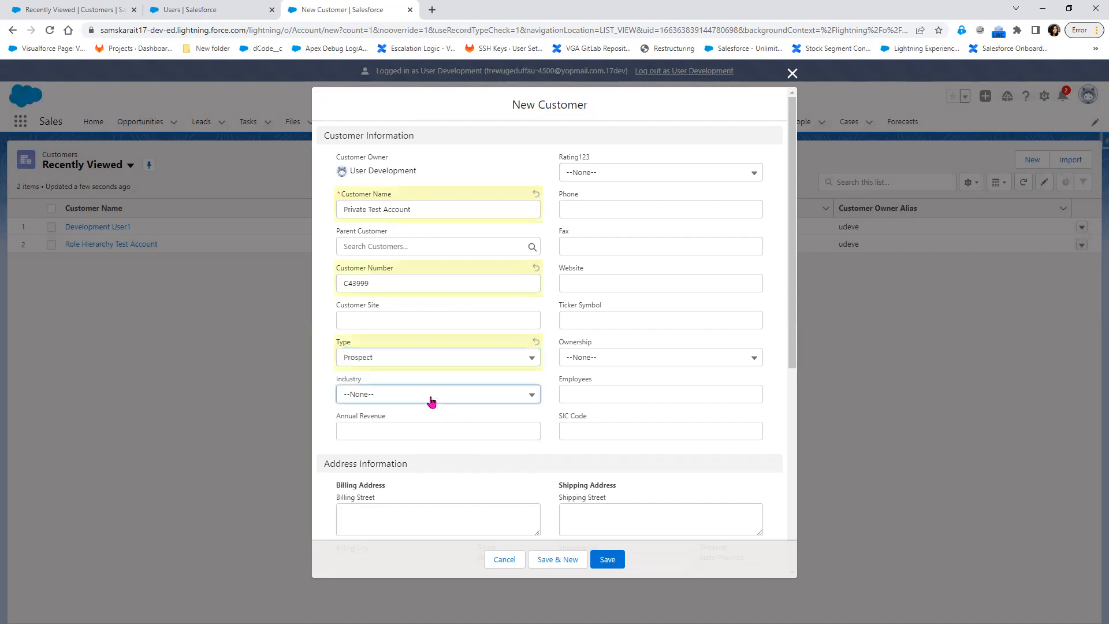
pyautogui.click(409, 195)
pyautogui.click(634, 173)
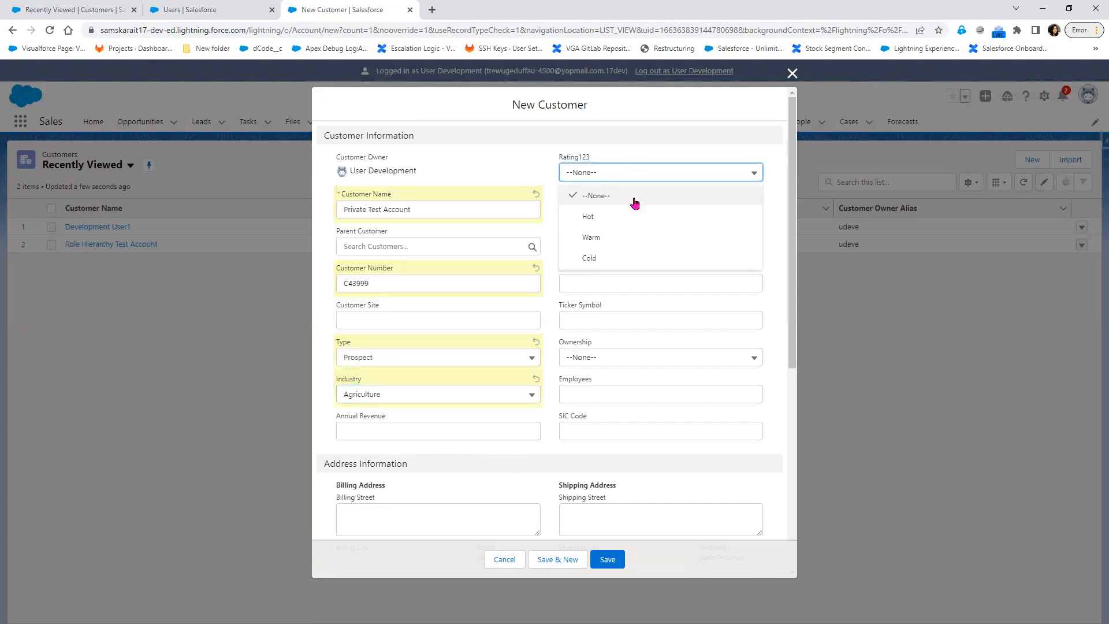
pyautogui.click(631, 237)
pyautogui.click(607, 559)
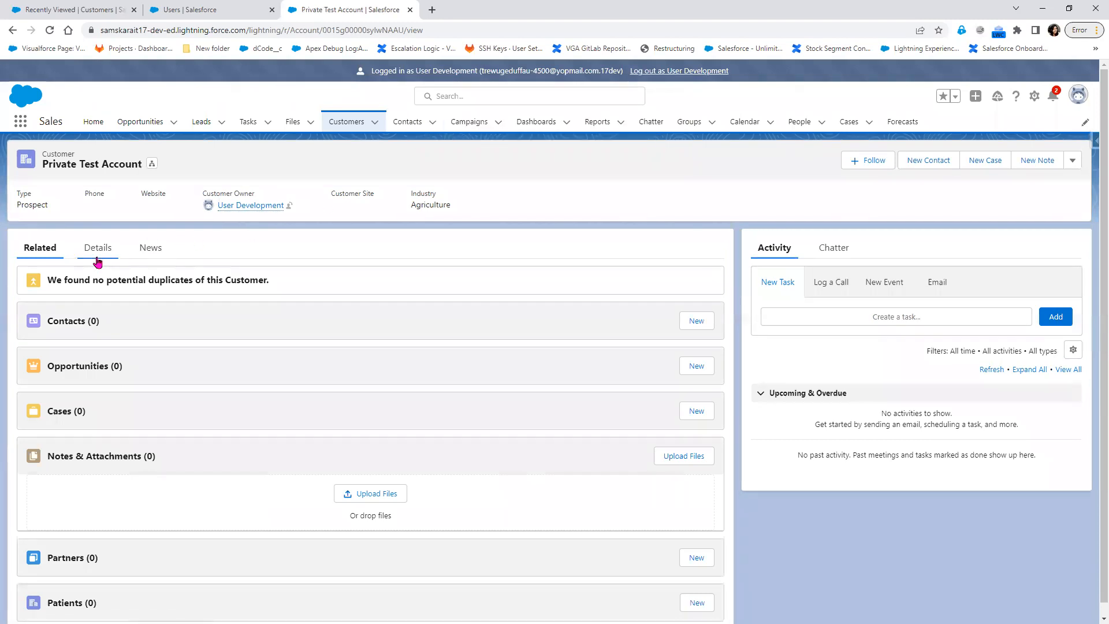
# Check the Details tab showing the development user as owner, then log out.
pyautogui.click(97, 254)
pyautogui.moveTo(110, 295); pyautogui.dragTo(27, 280)
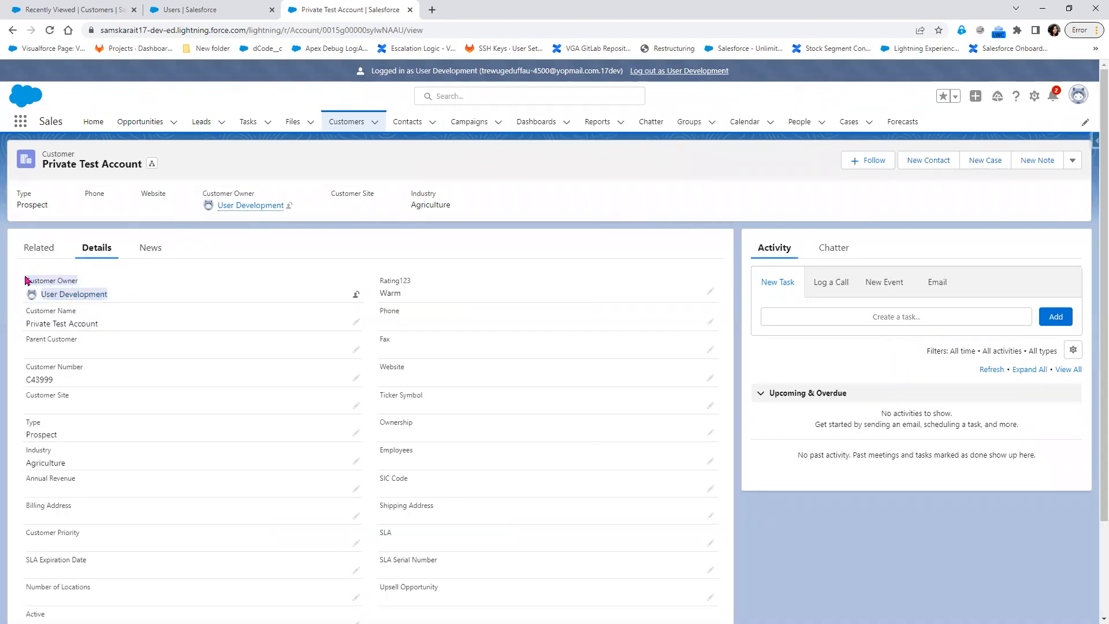
pyautogui.scroll(-3, 165, 424)
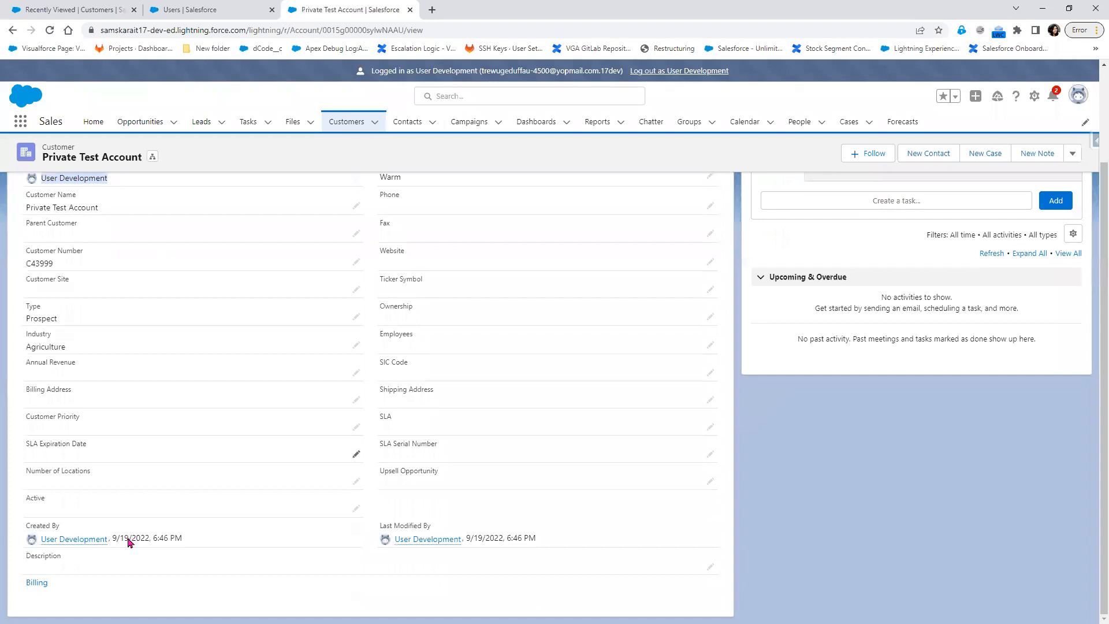
pyautogui.moveTo(214, 546); pyautogui.dragTo(30, 524)
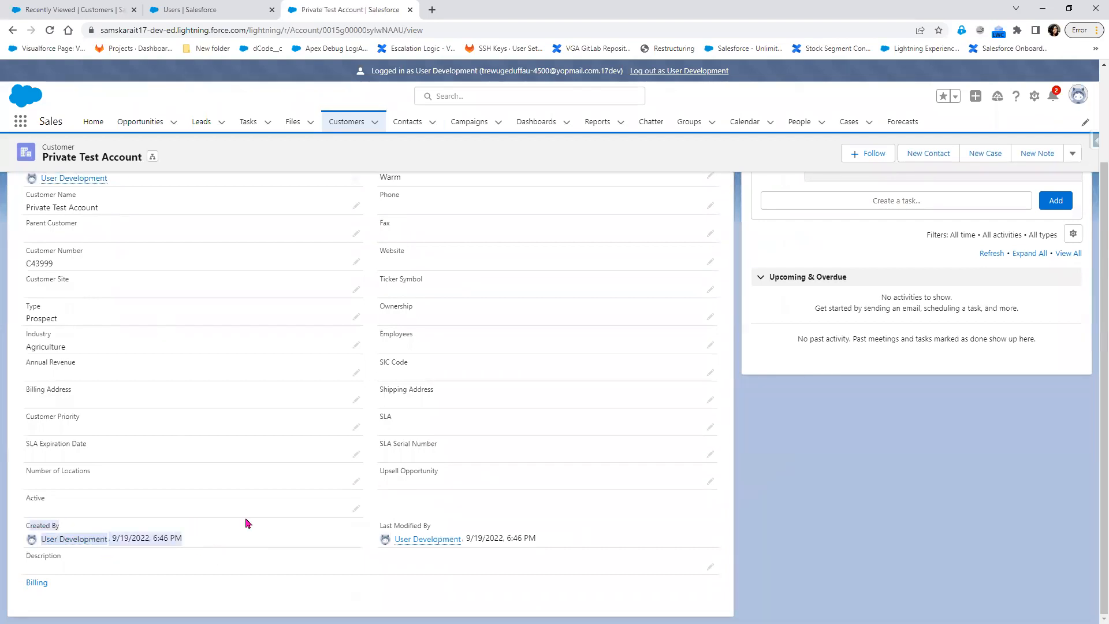
pyautogui.scroll(3, 245, 521)
pyautogui.click(687, 72)
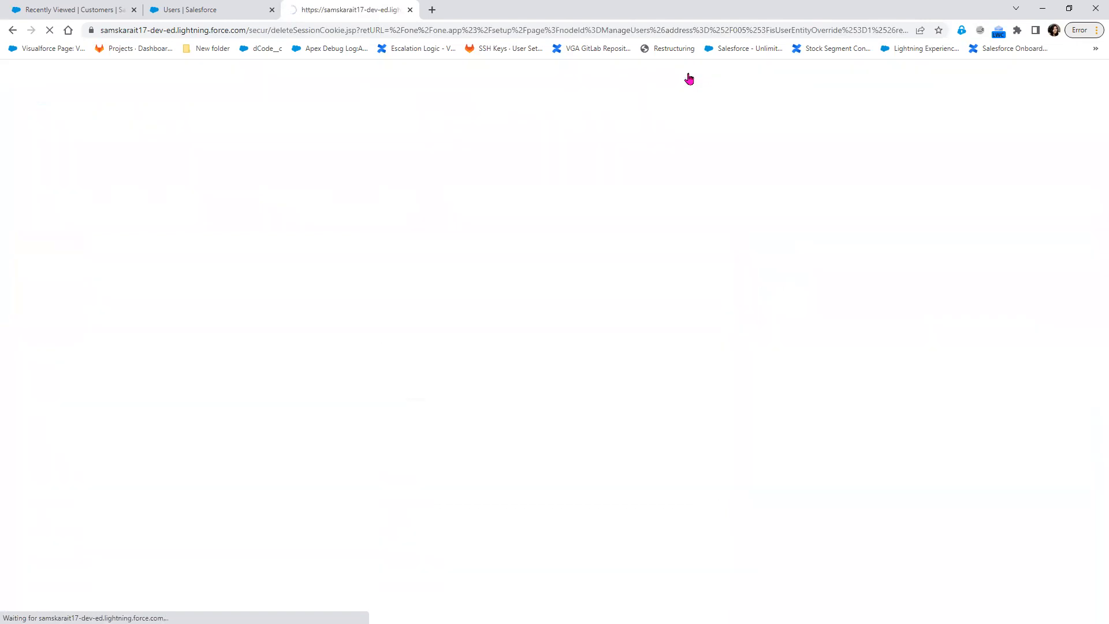
# As the Manager user, confirm the All Customers list shows no records, then log out back to the users tab.
pyautogui.click(206, 357)
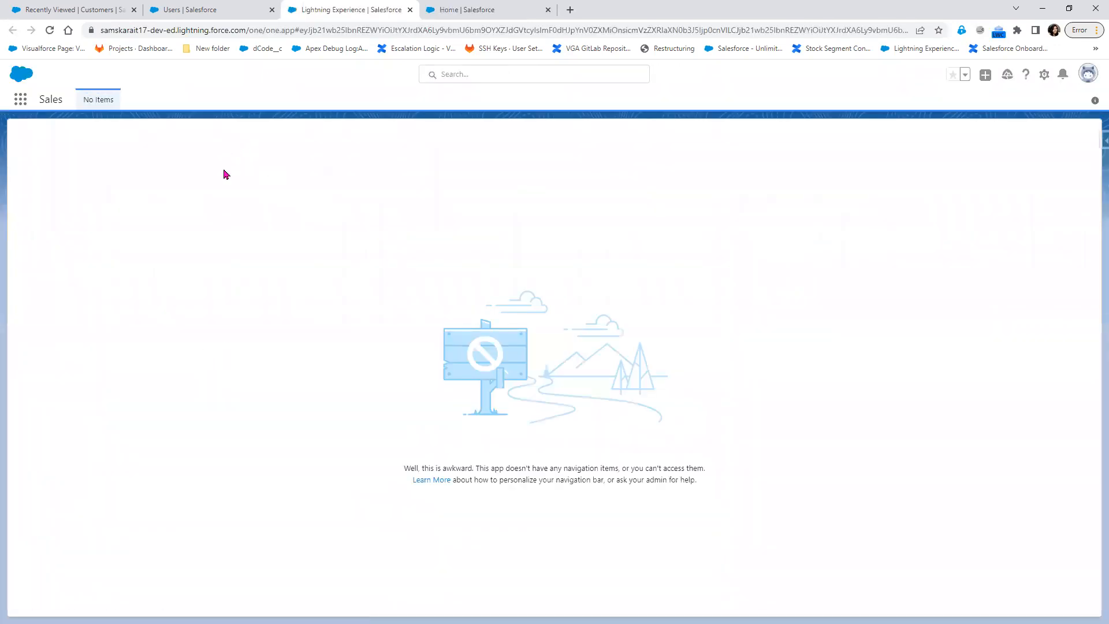
pyautogui.click(20, 99)
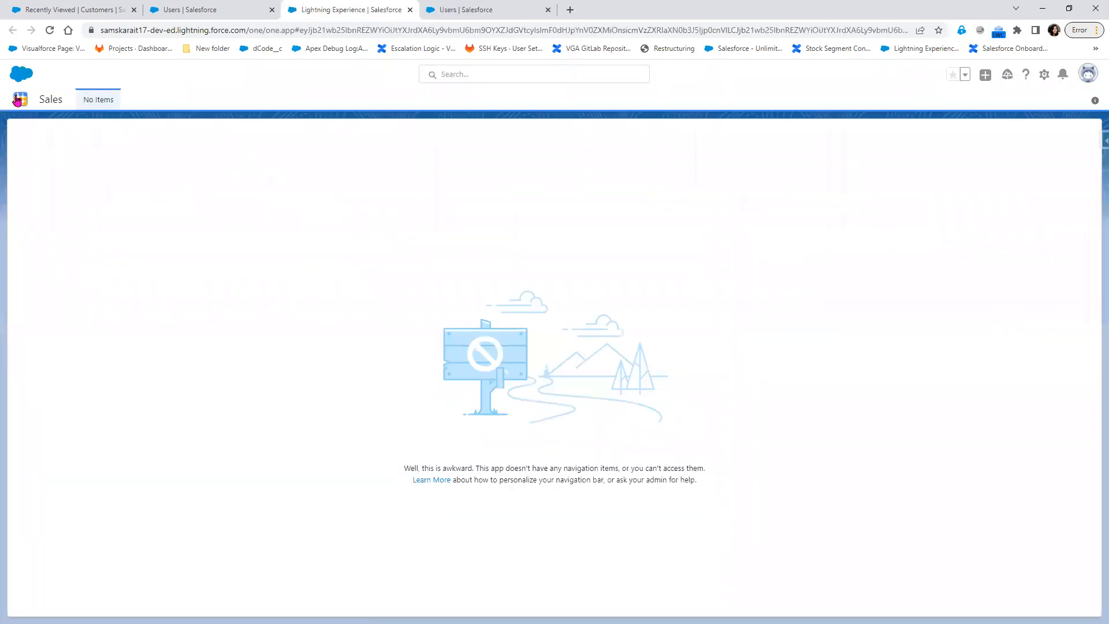
pyautogui.click(38, 184)
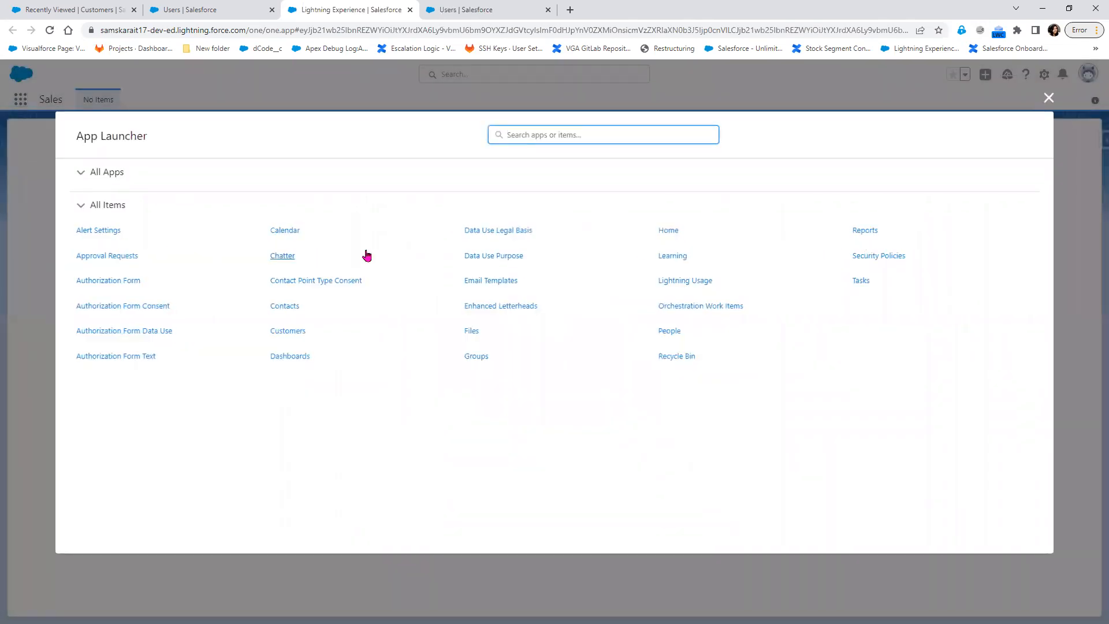
pyautogui.click(289, 333)
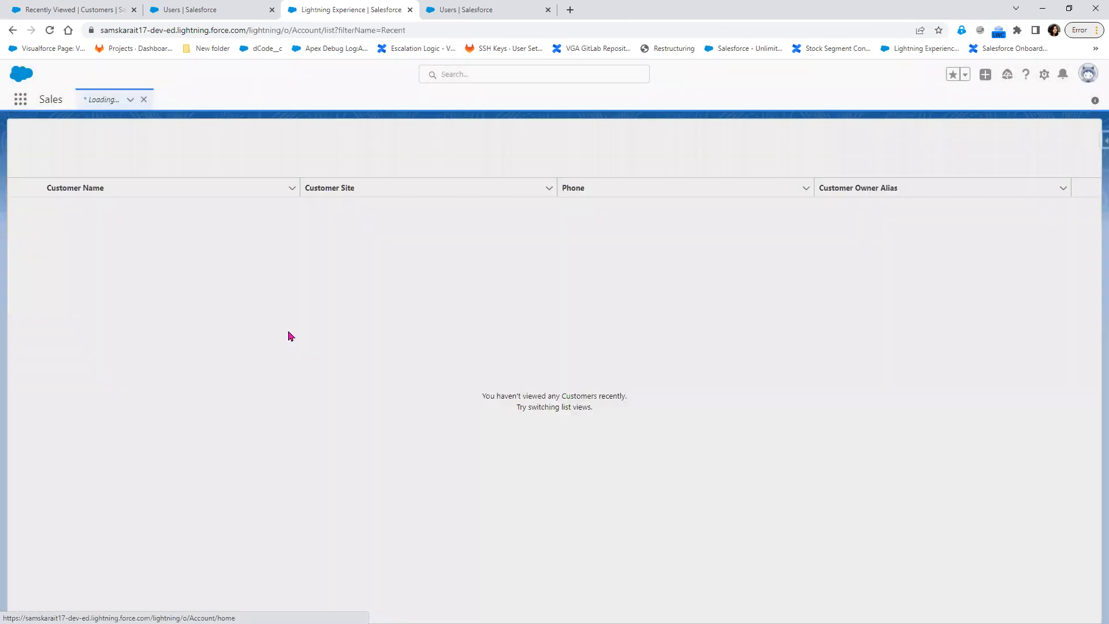
pyautogui.click(132, 144)
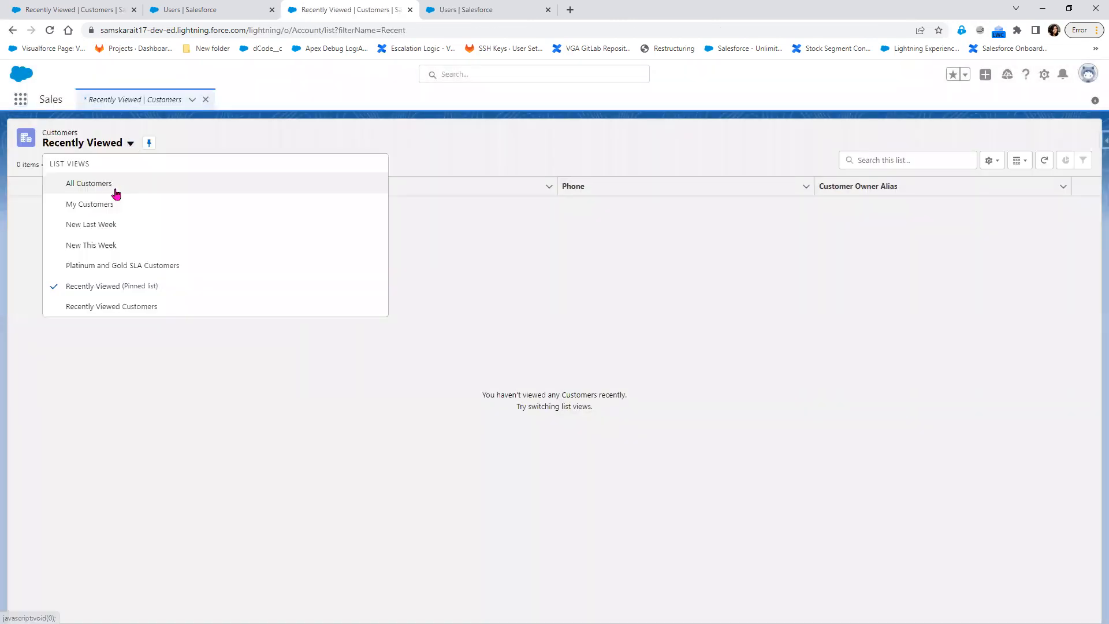
pyautogui.click(115, 192)
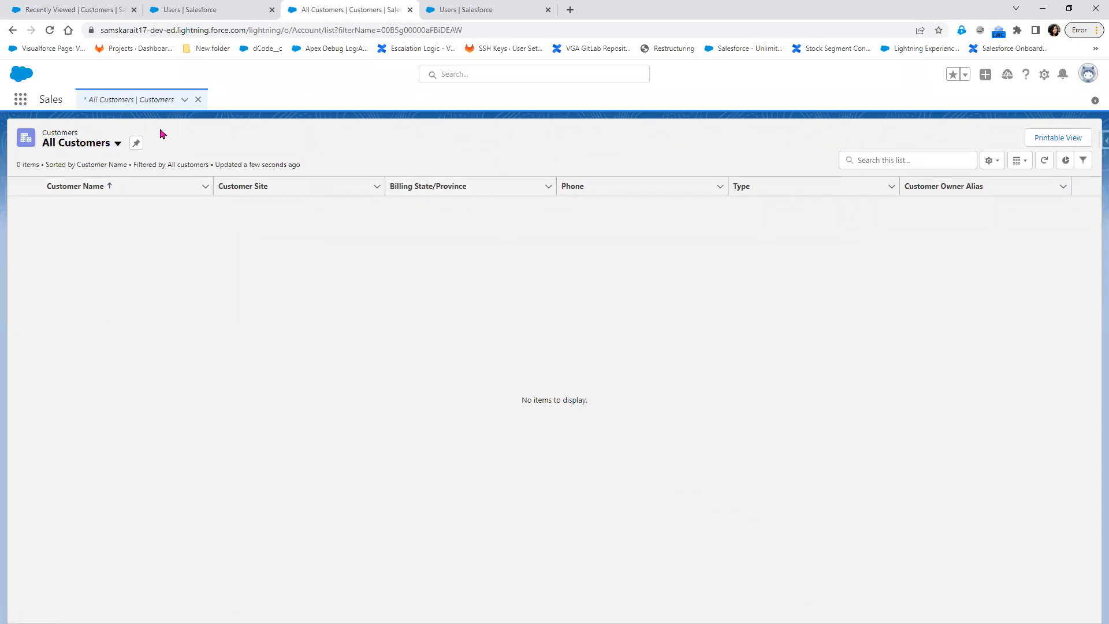
pyautogui.click(48, 33)
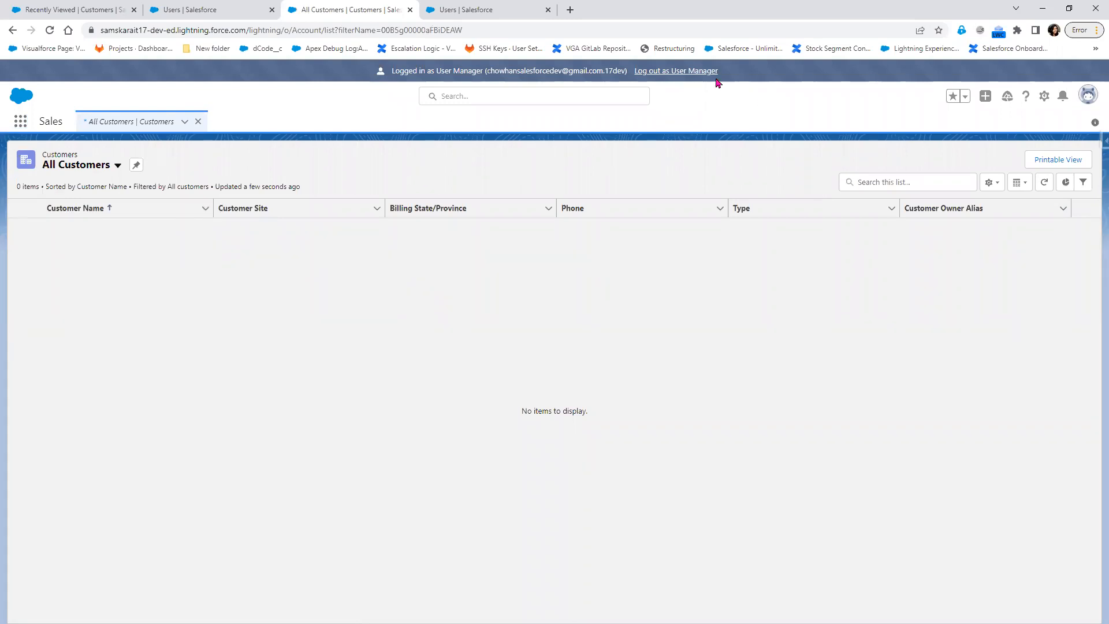
pyautogui.click(697, 72)
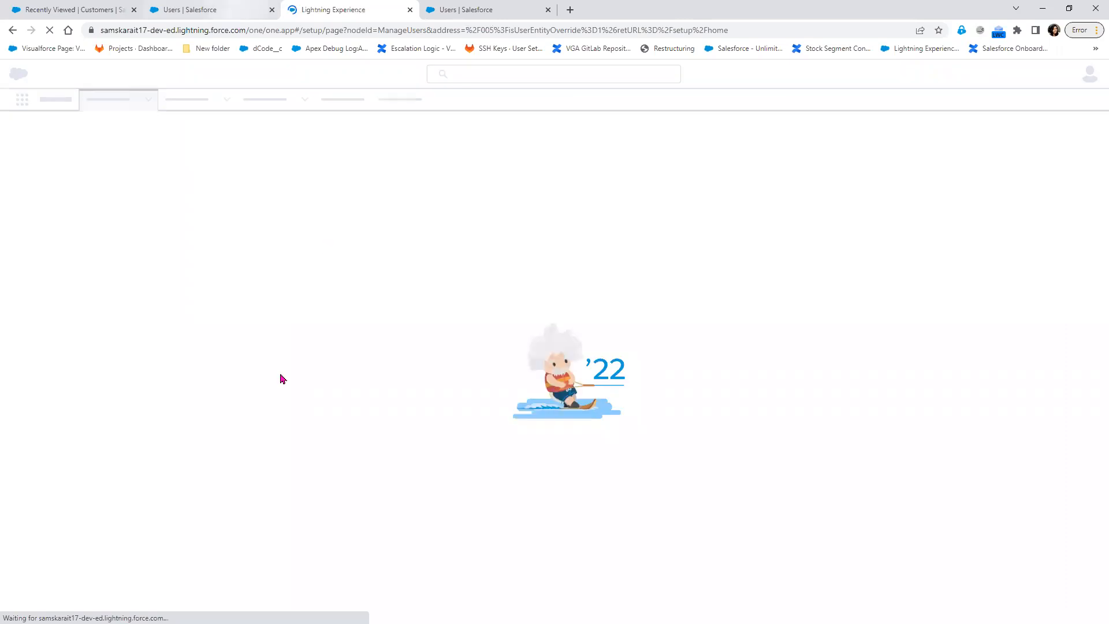
pyautogui.hotkey('ctrl', 'shift', 'Tab')
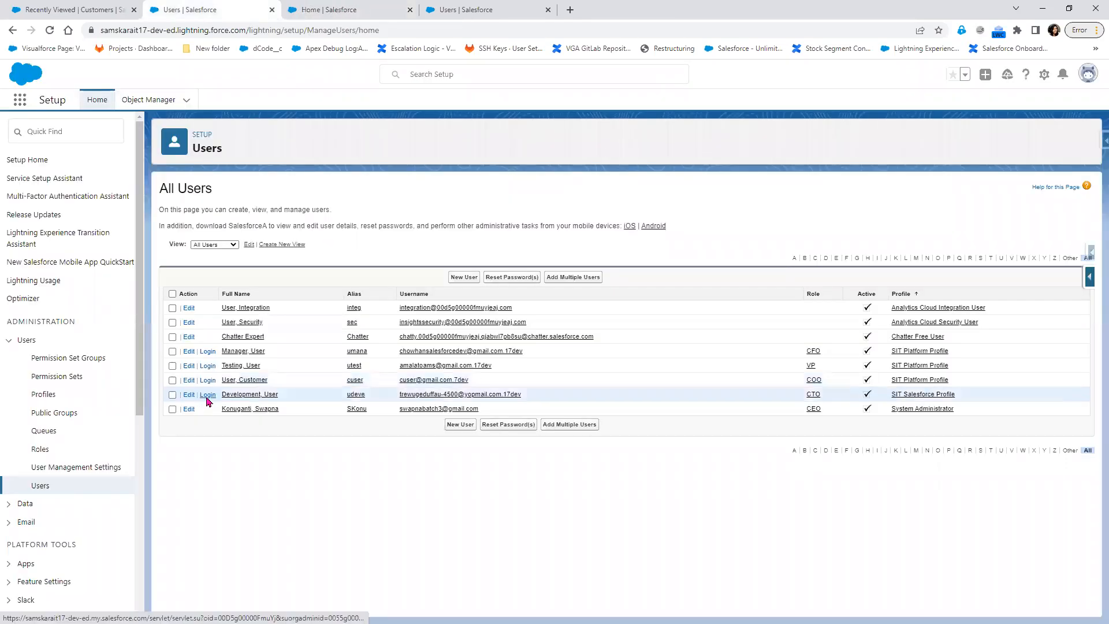
# As Development User, open Private Test Account from Customers and choose Sharing from its actions menu.
pyautogui.click(208, 396)
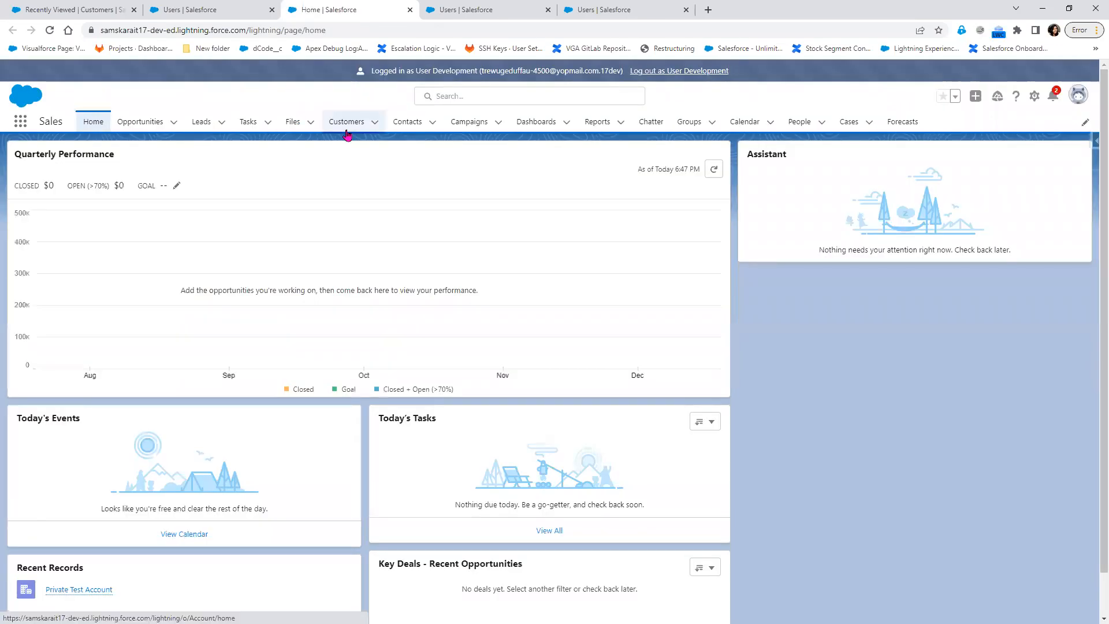
pyautogui.click(347, 122)
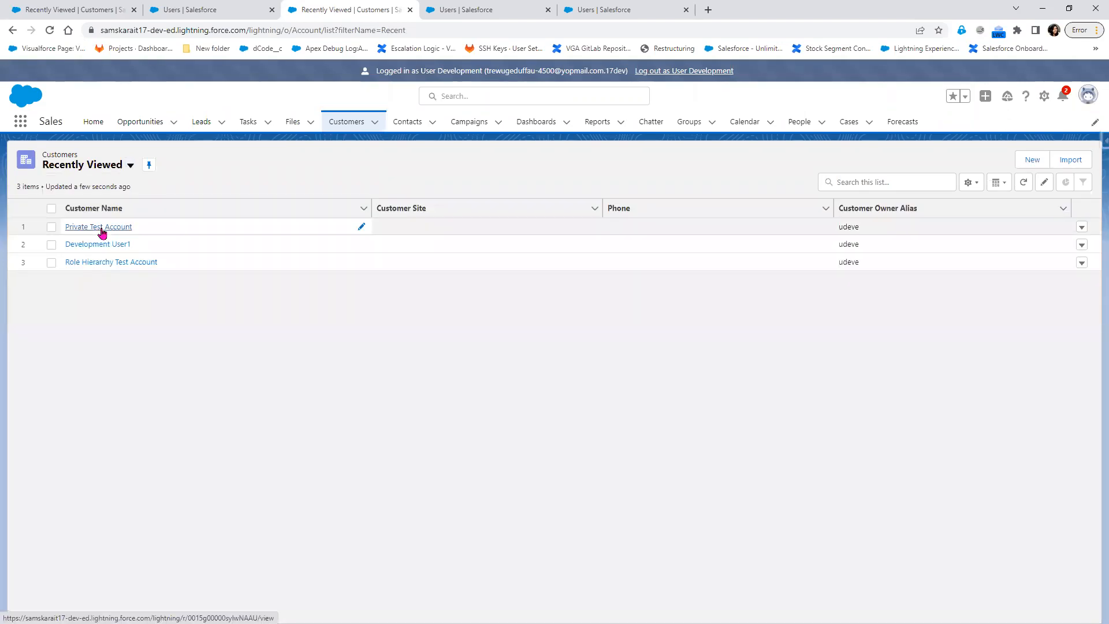
pyautogui.click(102, 229)
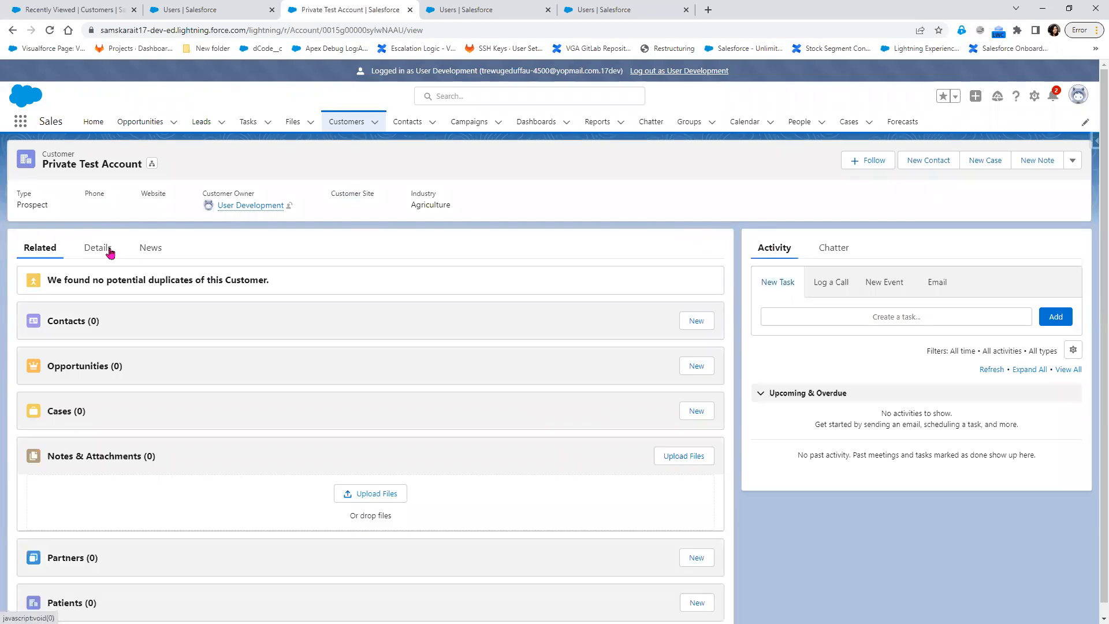
pyautogui.click(1072, 161)
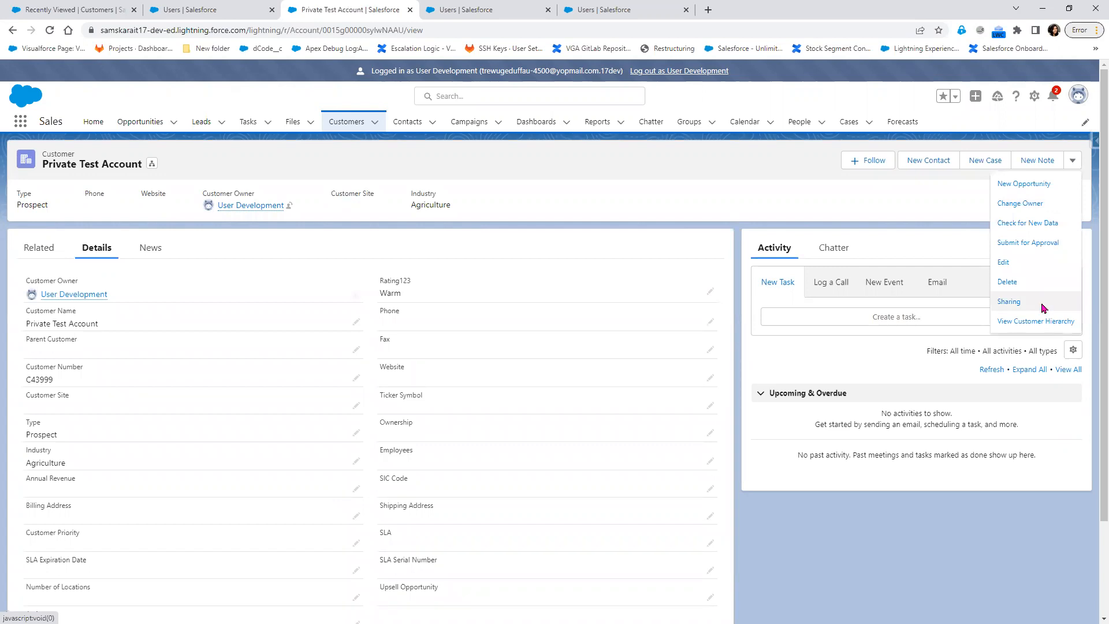
pyautogui.click(1042, 303)
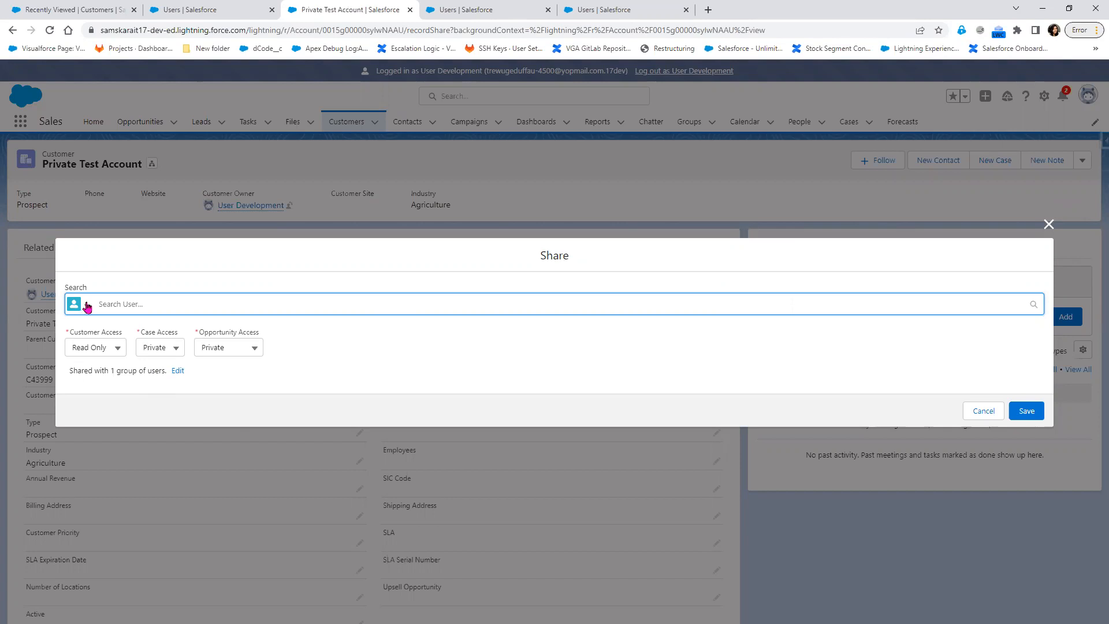
# Search recipients for 'user' and add User Manager to the share.
pyautogui.click(87, 306)
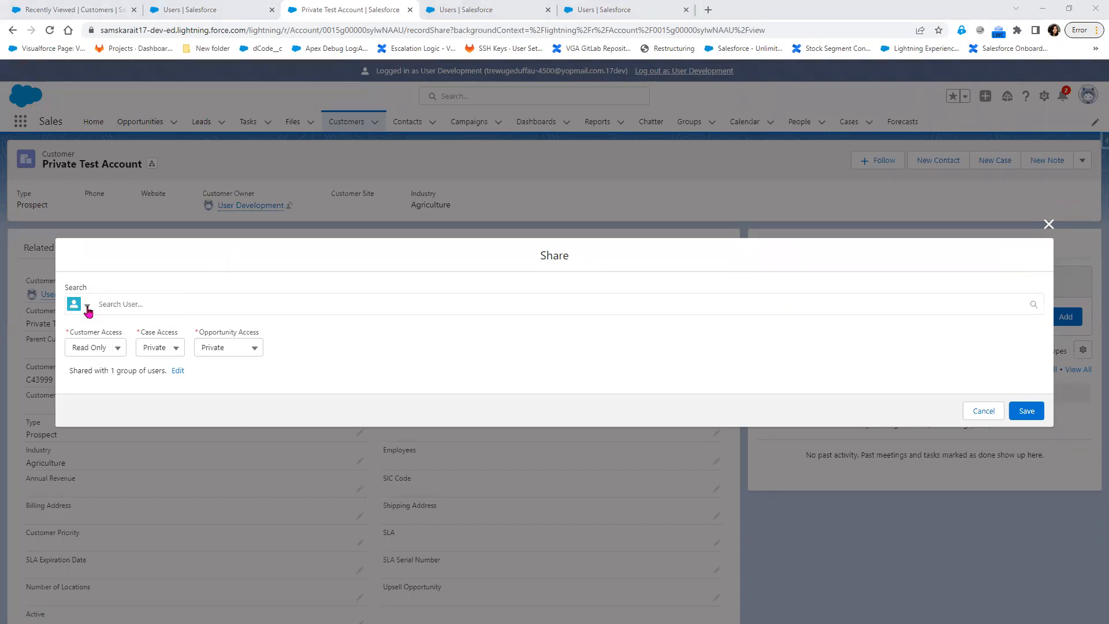
pyautogui.click(86, 310)
pyautogui.click(121, 304)
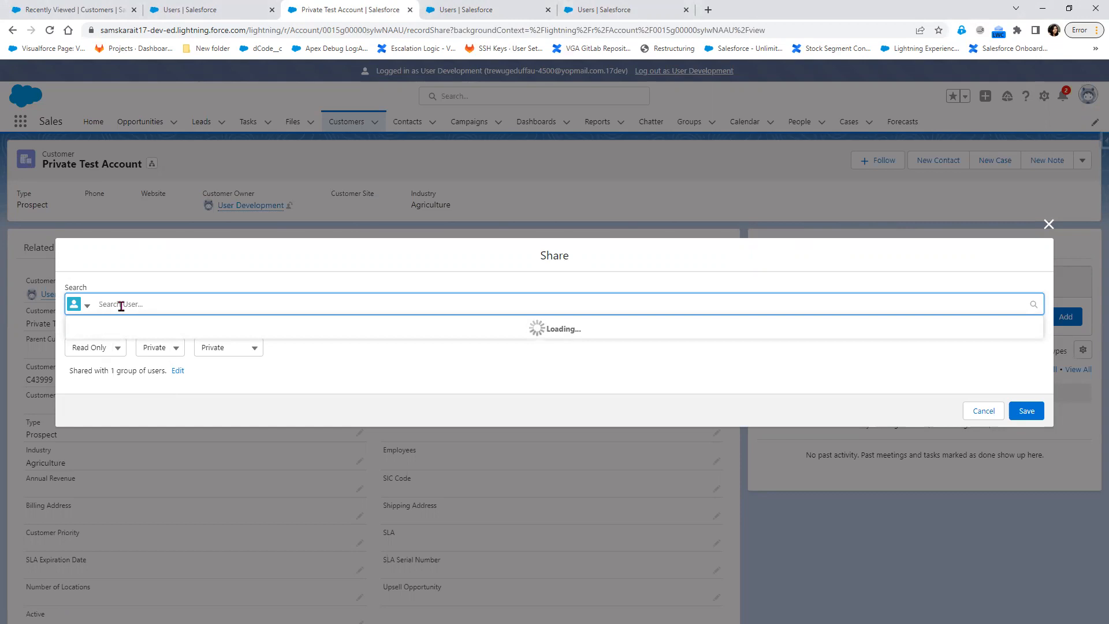
pyautogui.write('user')
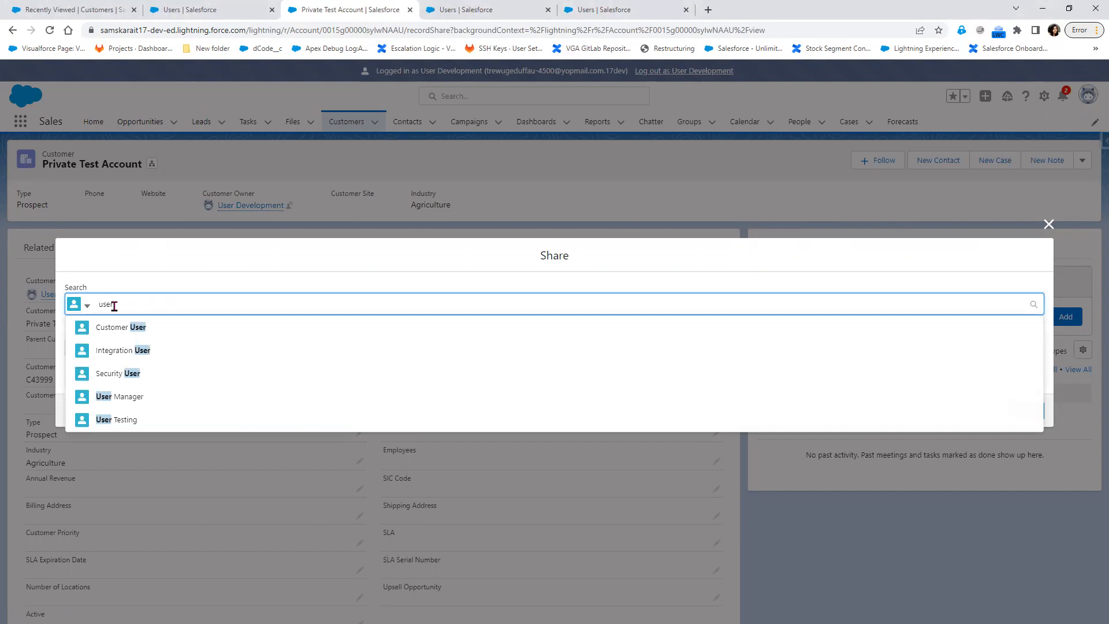
pyautogui.click(139, 397)
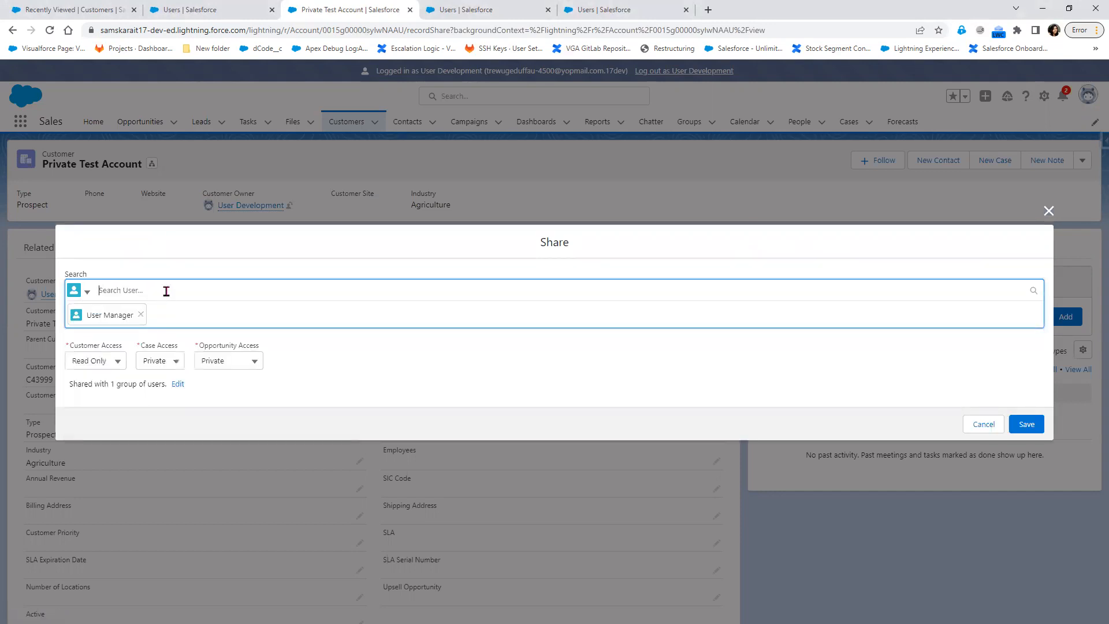
# Add then remove User Testing and Security User, leaving only User Manager, and review Customer Access options.
pyautogui.write('user')
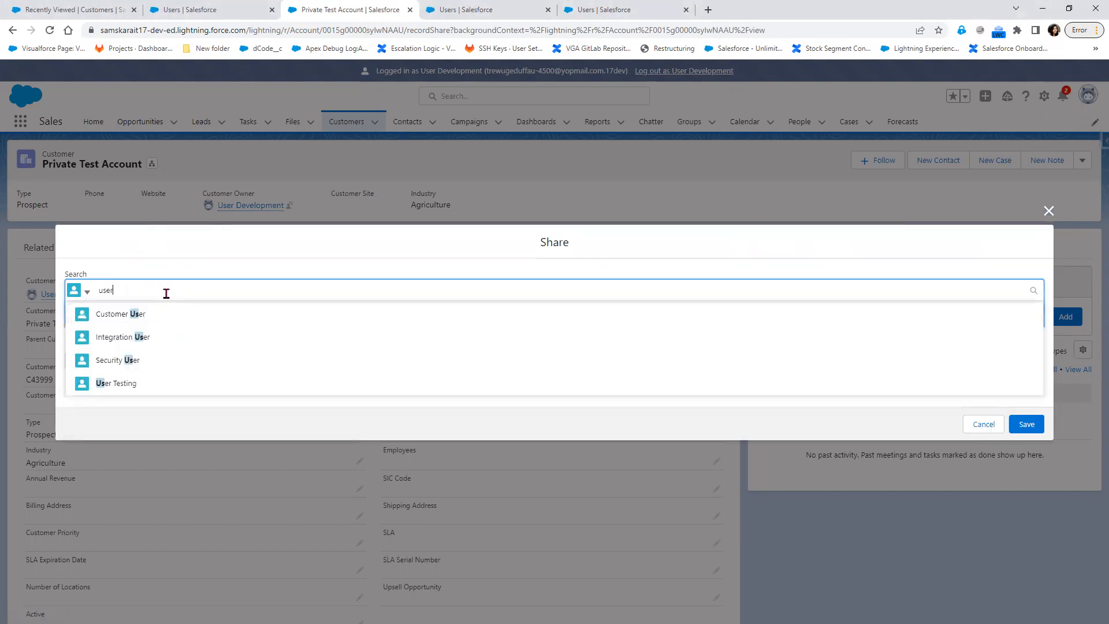
pyautogui.click(131, 383)
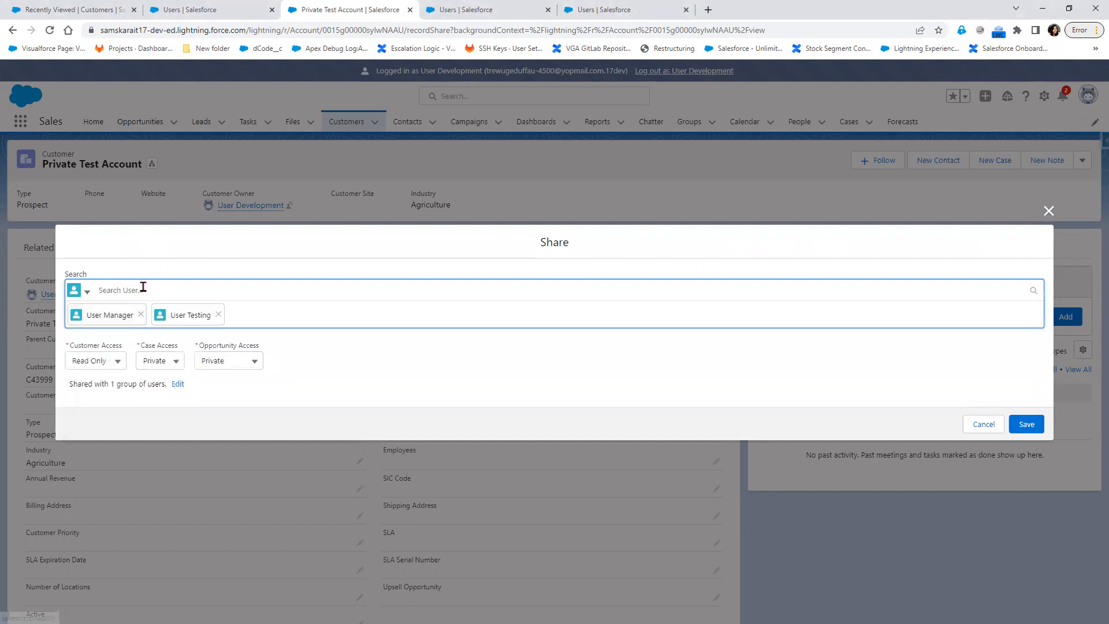
pyautogui.write('user')
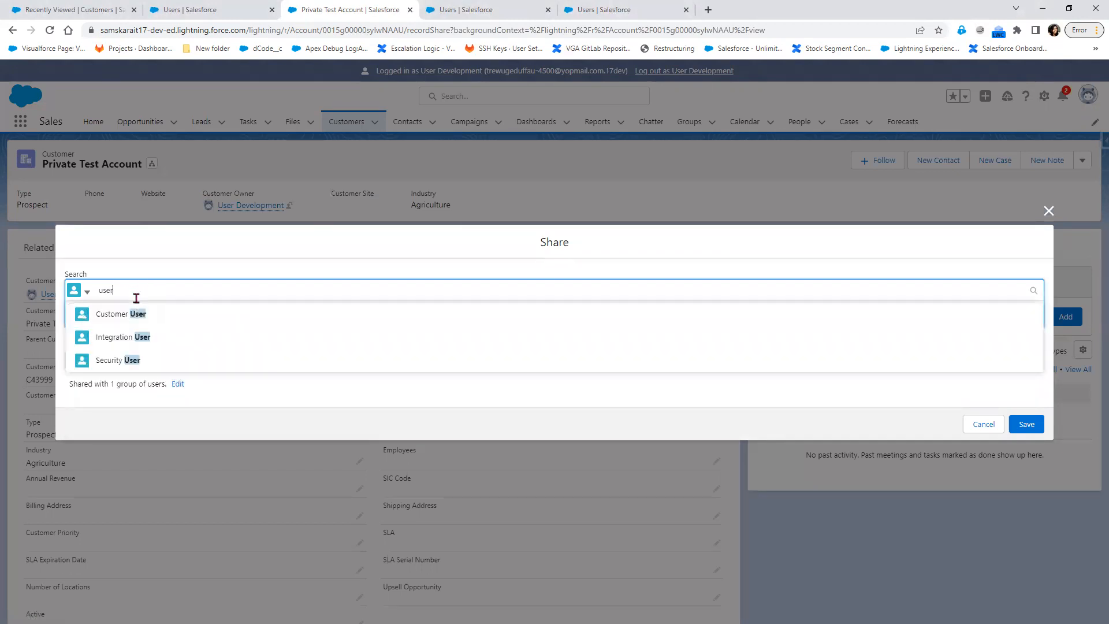
pyautogui.click(131, 361)
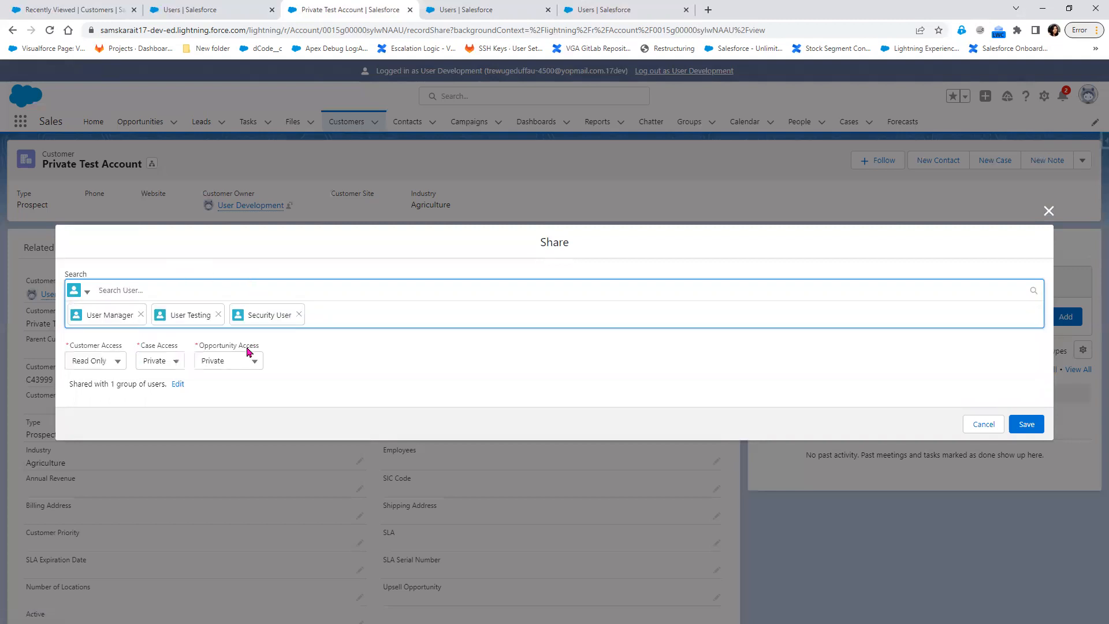
pyautogui.click(299, 315)
pyautogui.click(218, 314)
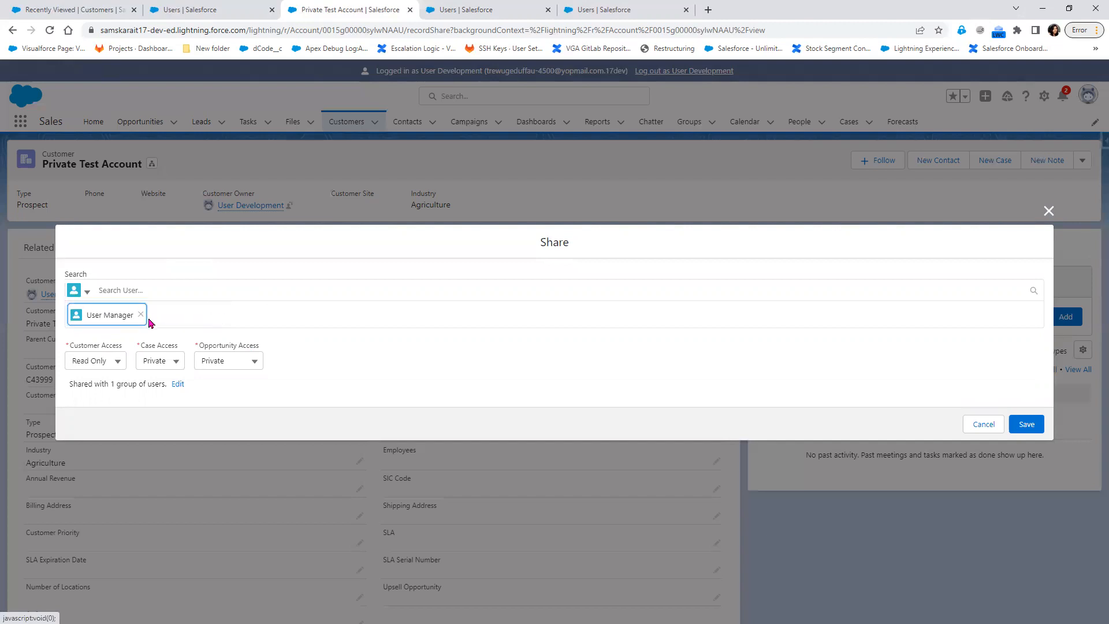
pyautogui.click(124, 365)
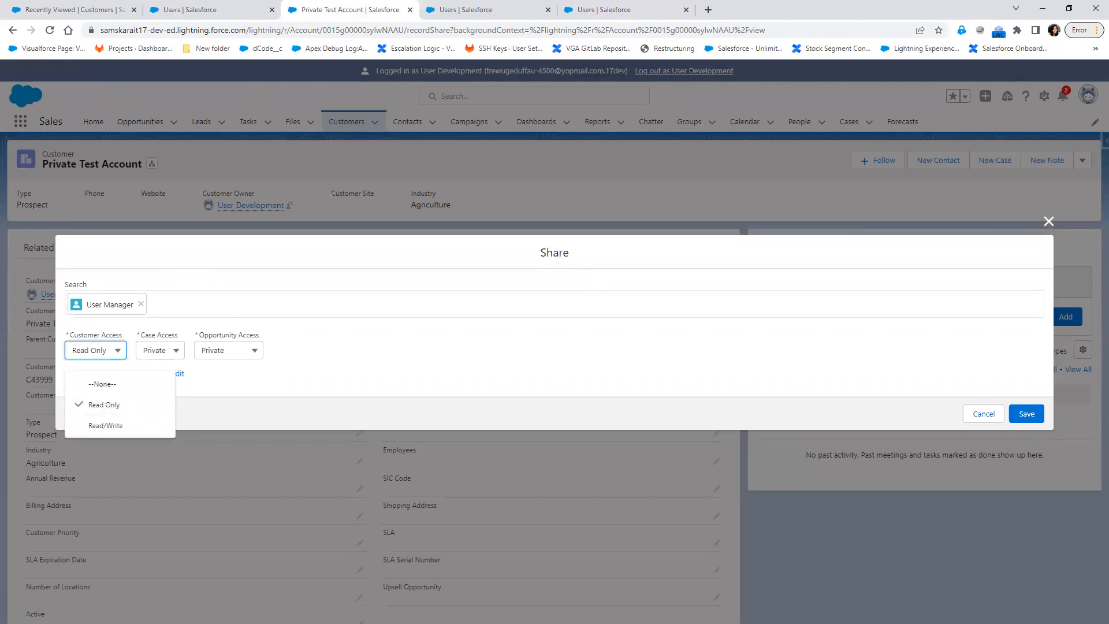
pyautogui.hotkey('alt', 'Tab')
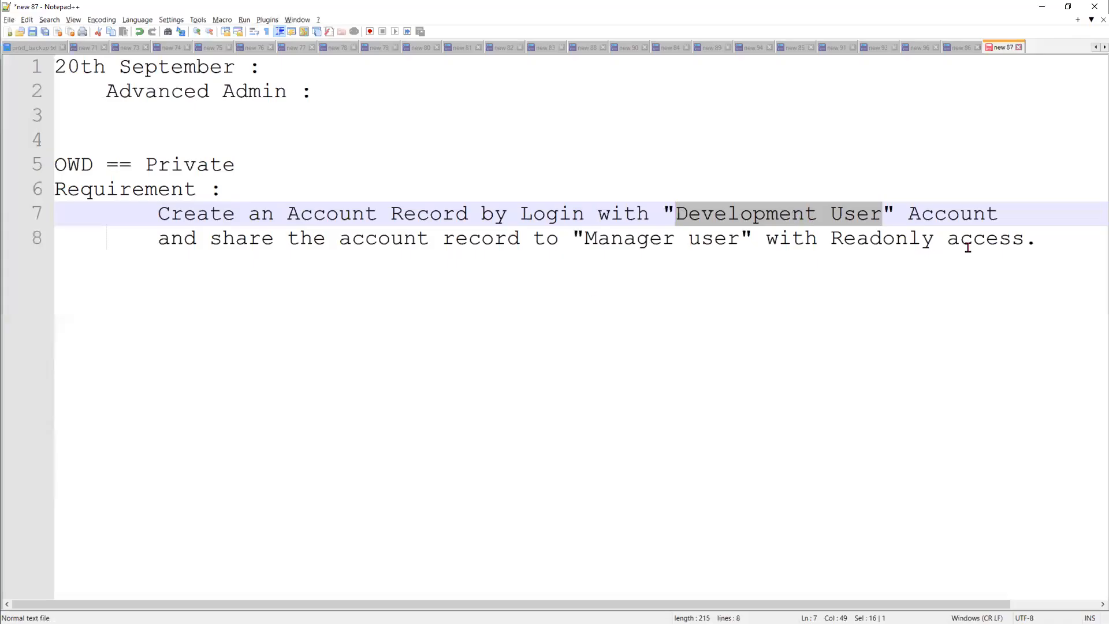
# Confirm the note requires 'Readonly' access, then minimize Notepad++.
pyautogui.doubleClick(906, 240)
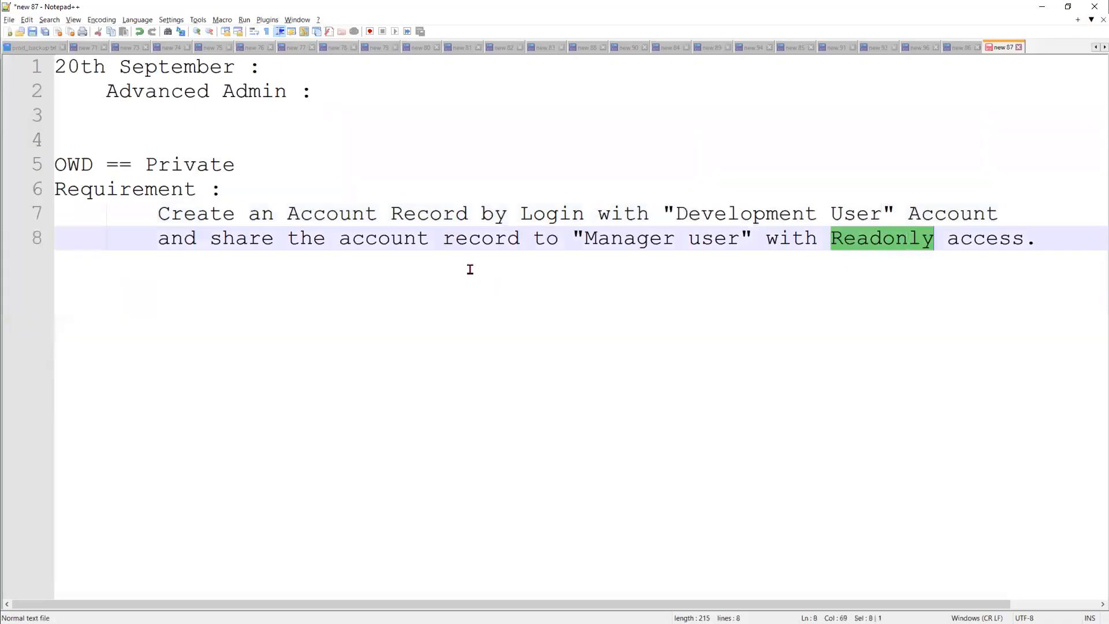
pyautogui.click(1041, 7)
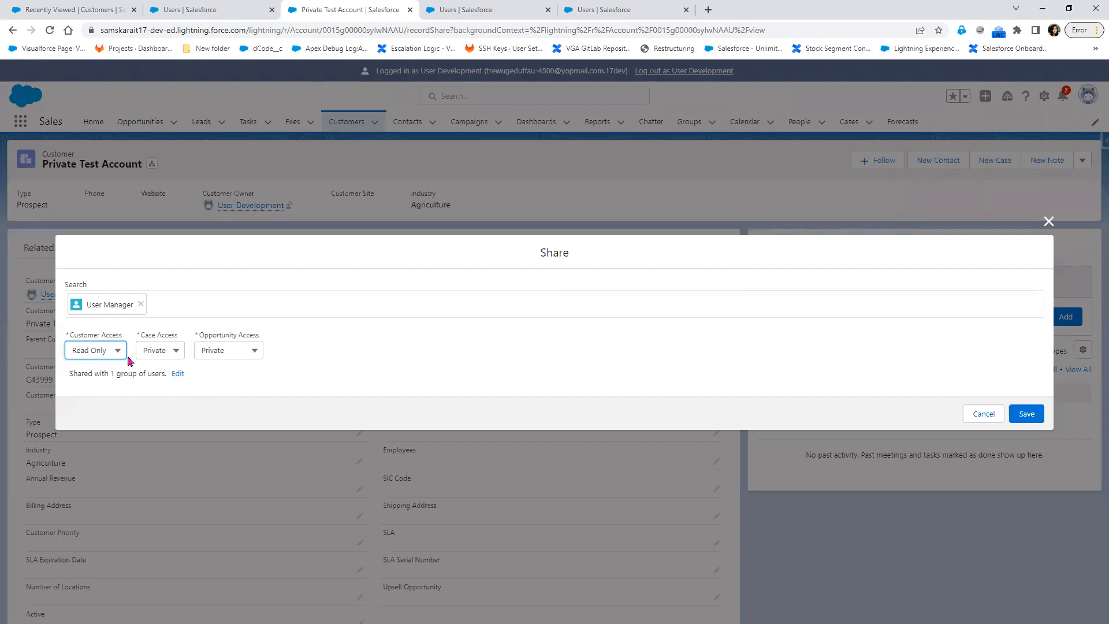
# Keep Customer Access Read Only, Case and Opportunity Access Private, review existing shares, and save.
pyautogui.click(98, 356)
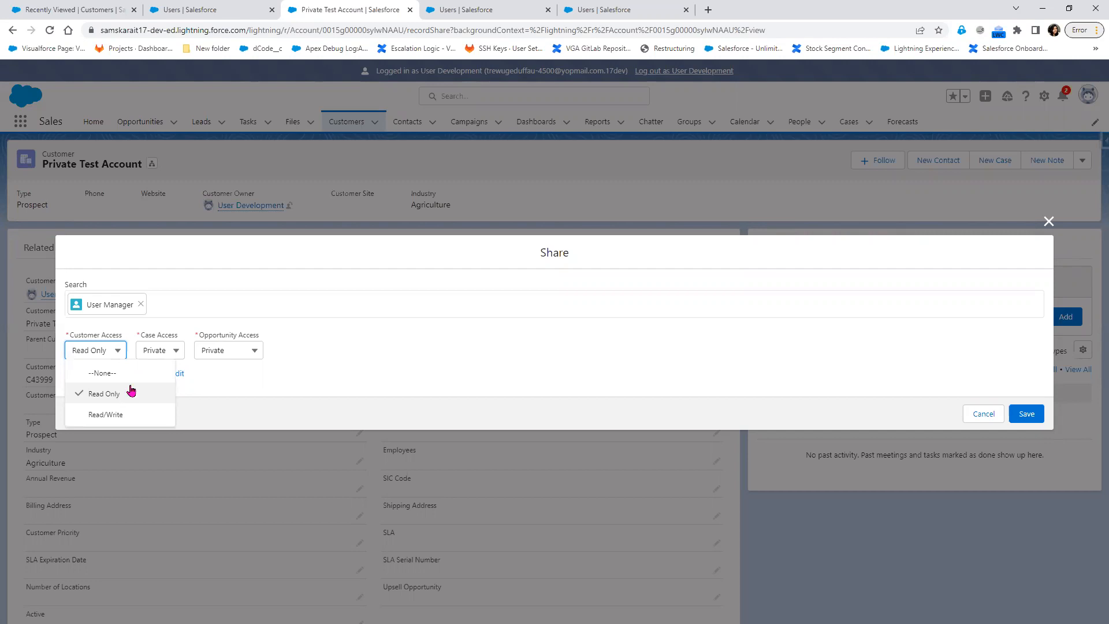
pyautogui.click(237, 376)
pyautogui.click(177, 354)
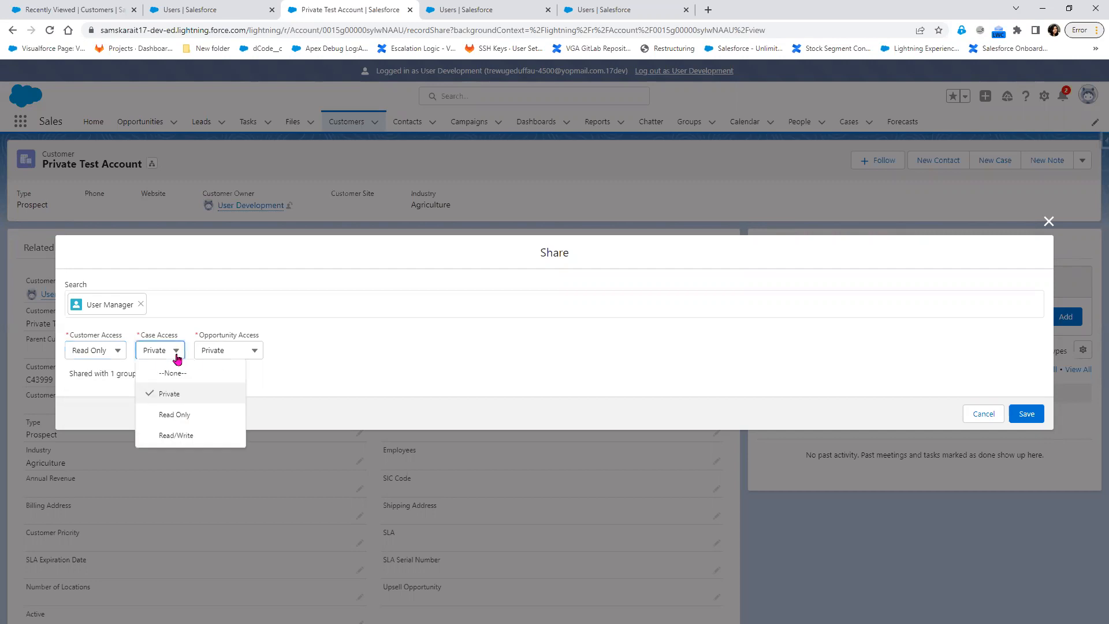
pyautogui.click(252, 352)
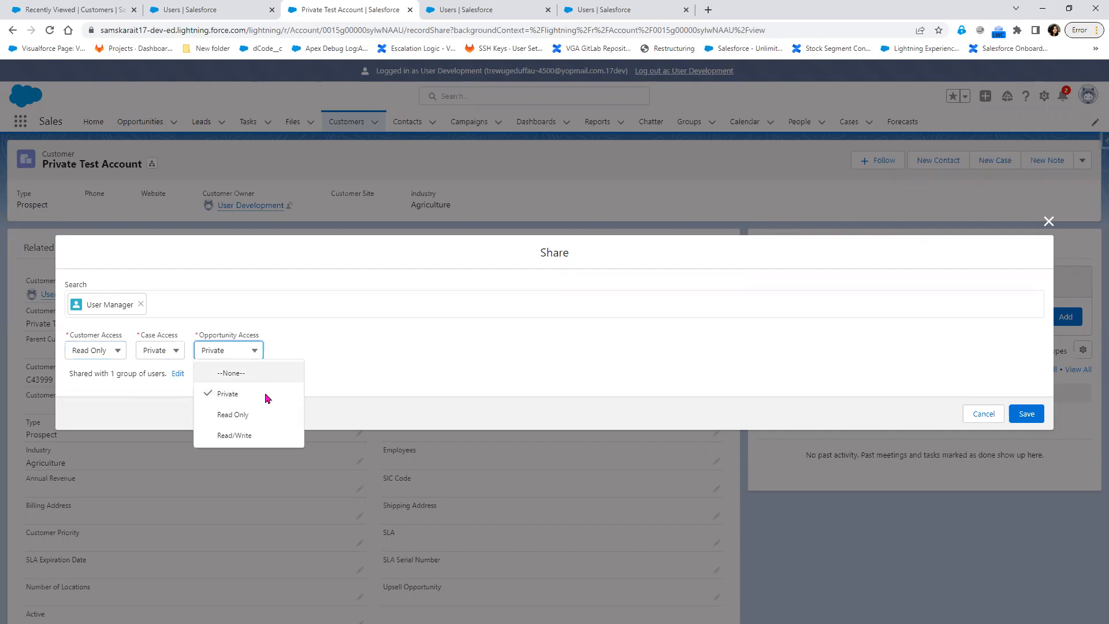
pyautogui.click(430, 375)
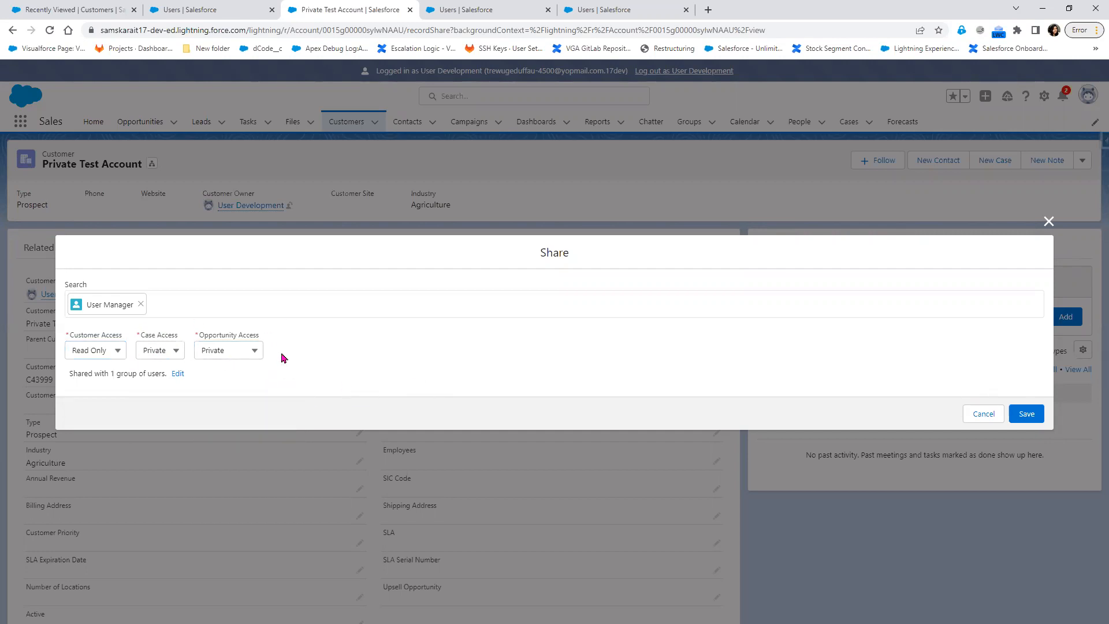
pyautogui.click(177, 373)
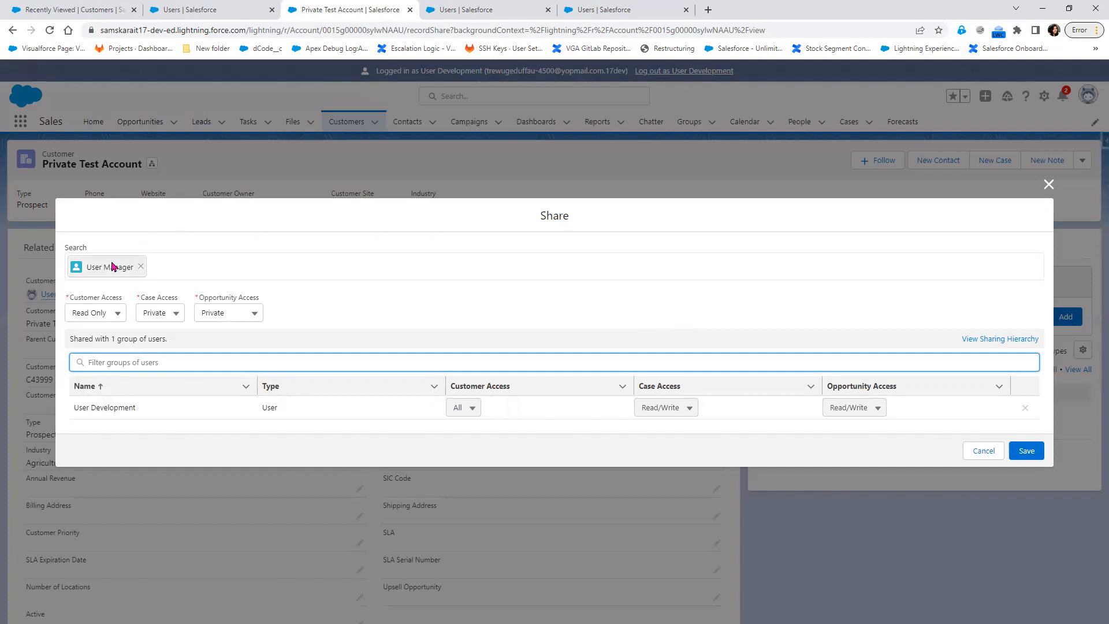
pyautogui.click(1027, 458)
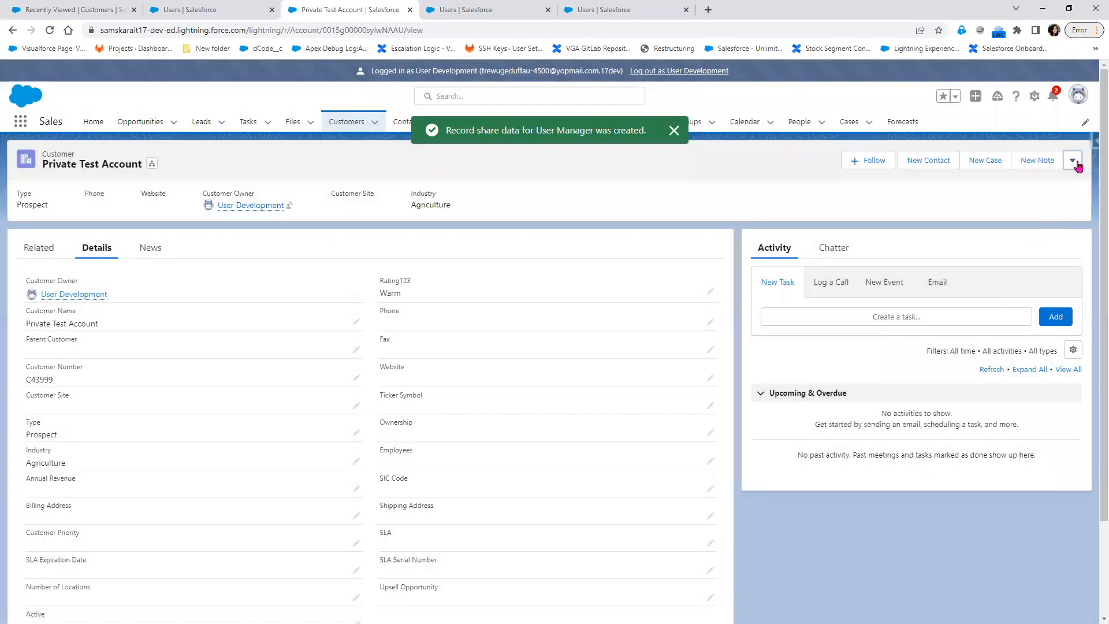
# Reopen Sharing to verify the record is now shared with 2 groups, list the shares, and save again.
pyautogui.click(1074, 163)
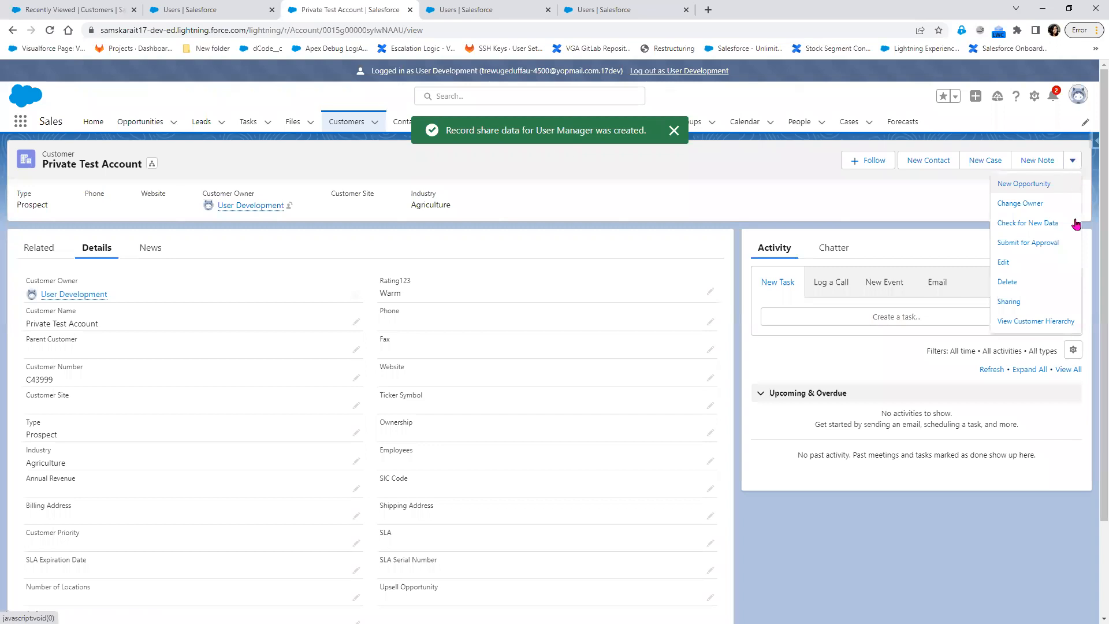
pyautogui.click(1033, 307)
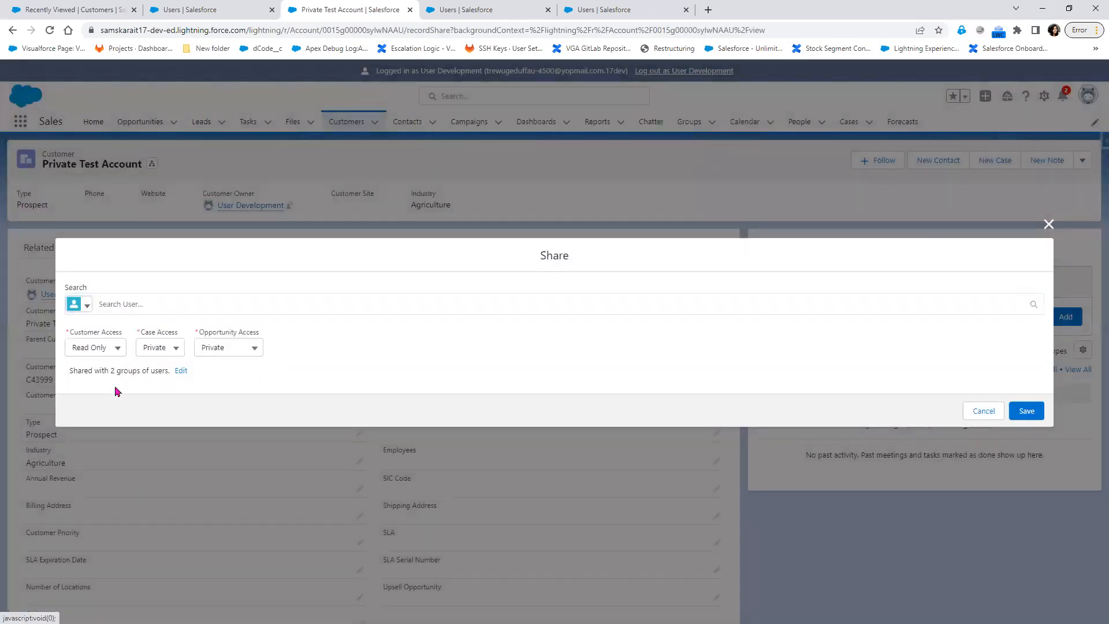
pyautogui.moveTo(109, 370); pyautogui.dragTo(149, 372)
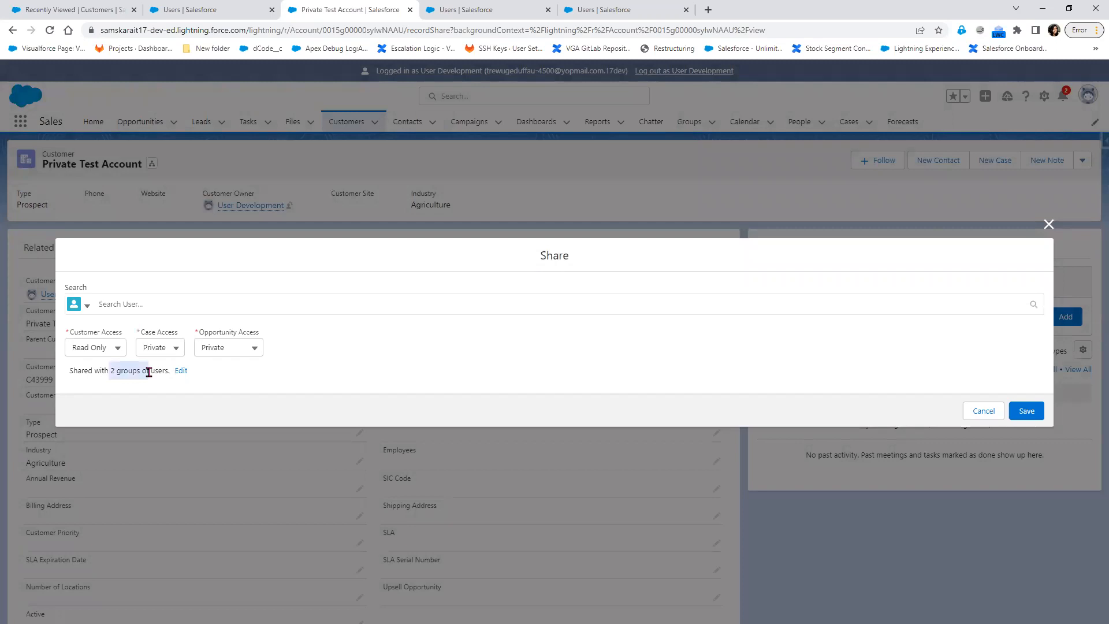
pyautogui.click(180, 371)
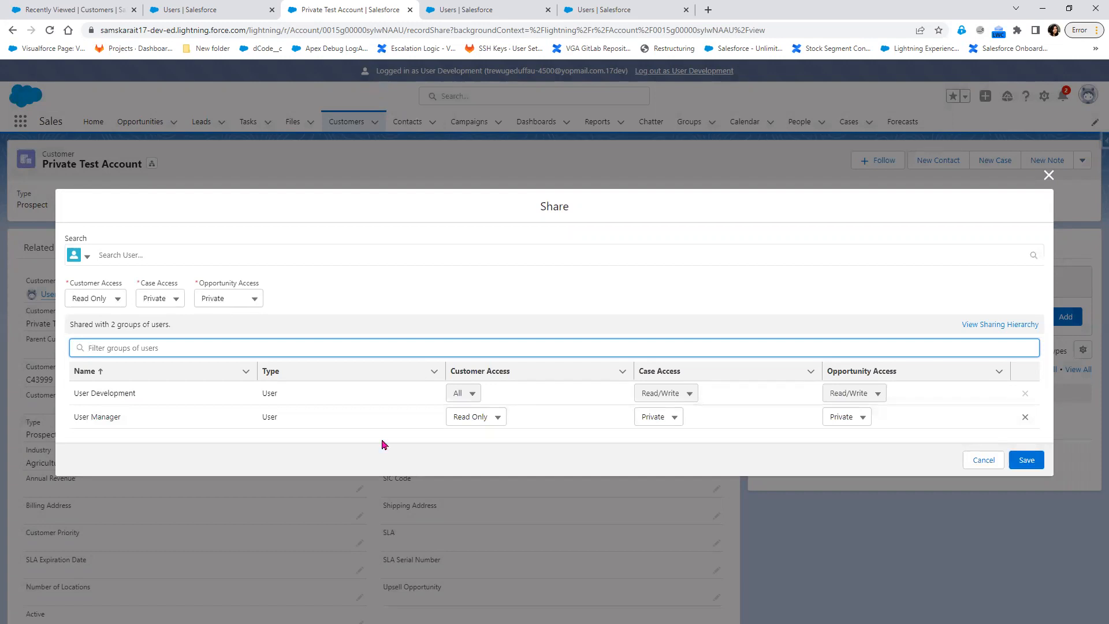
pyautogui.click(1027, 461)
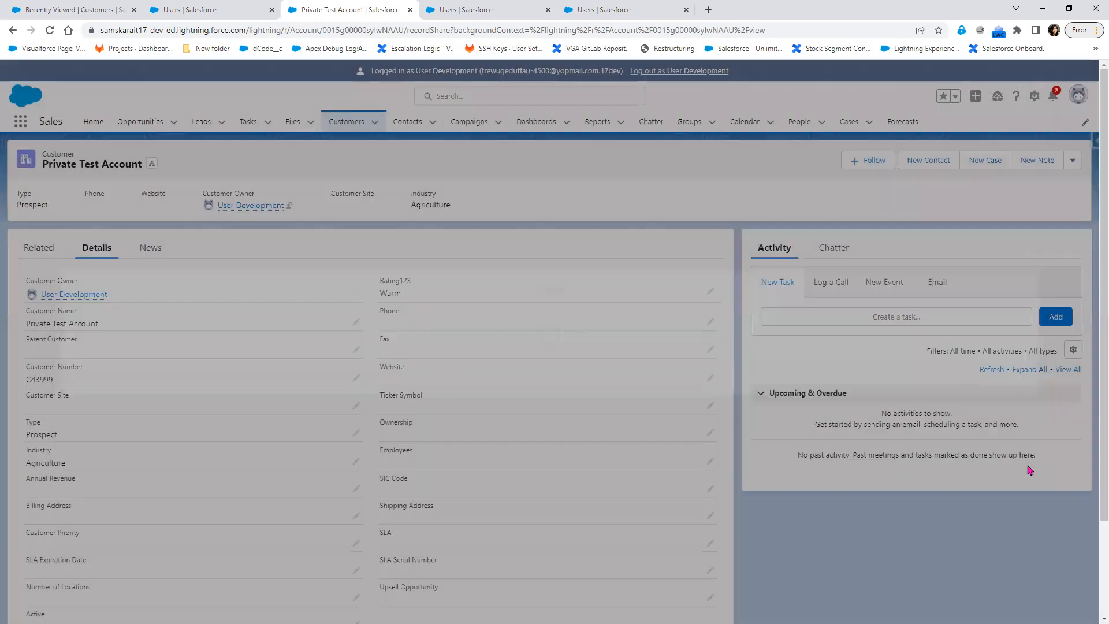
# Log out of the development user and log in as the Manager user from the All Users list.
pyautogui.click(683, 73)
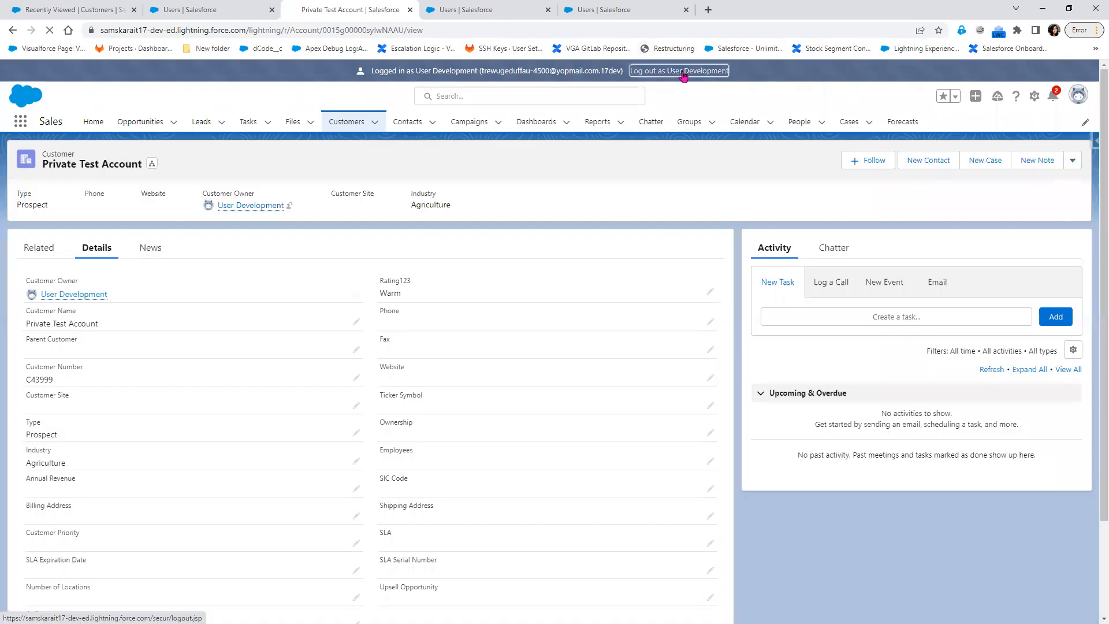
pyautogui.click(482, 7)
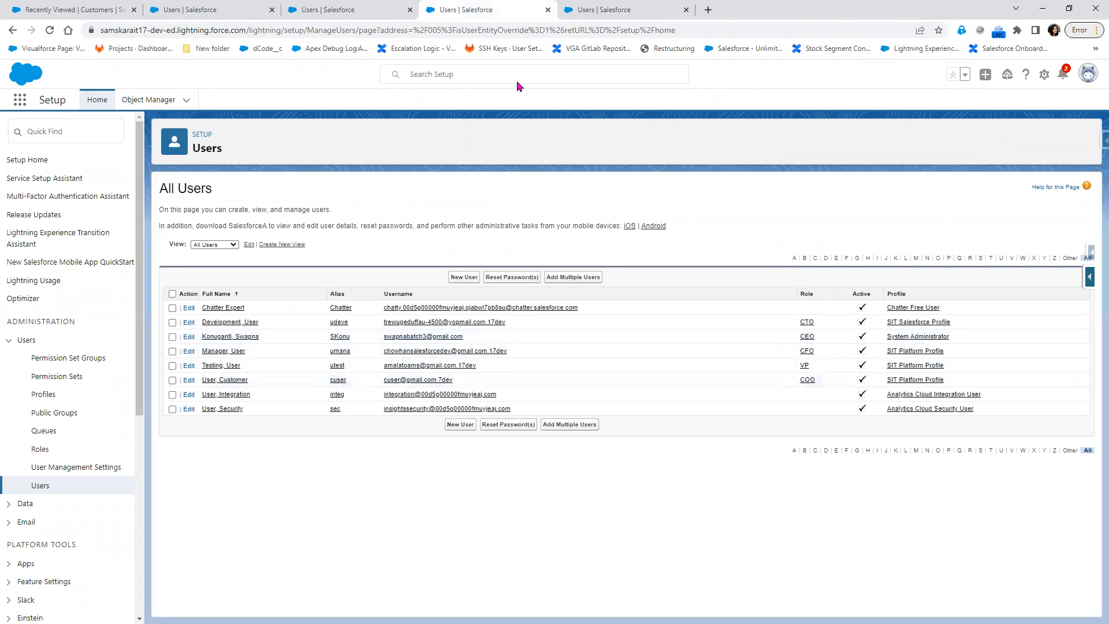
pyautogui.click(547, 10)
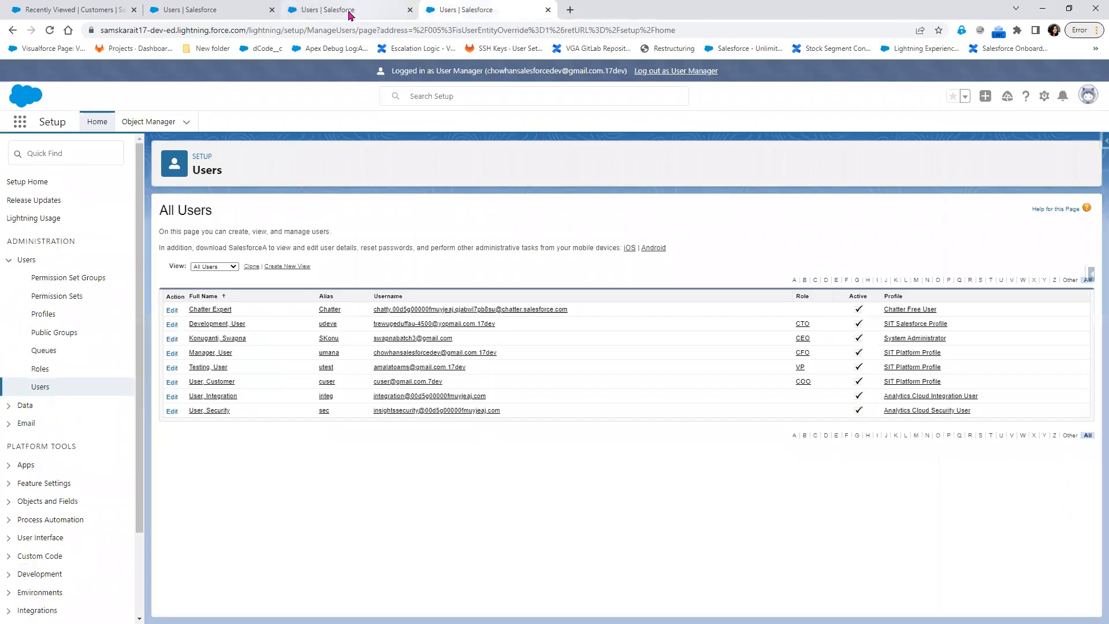
pyautogui.click(350, 11)
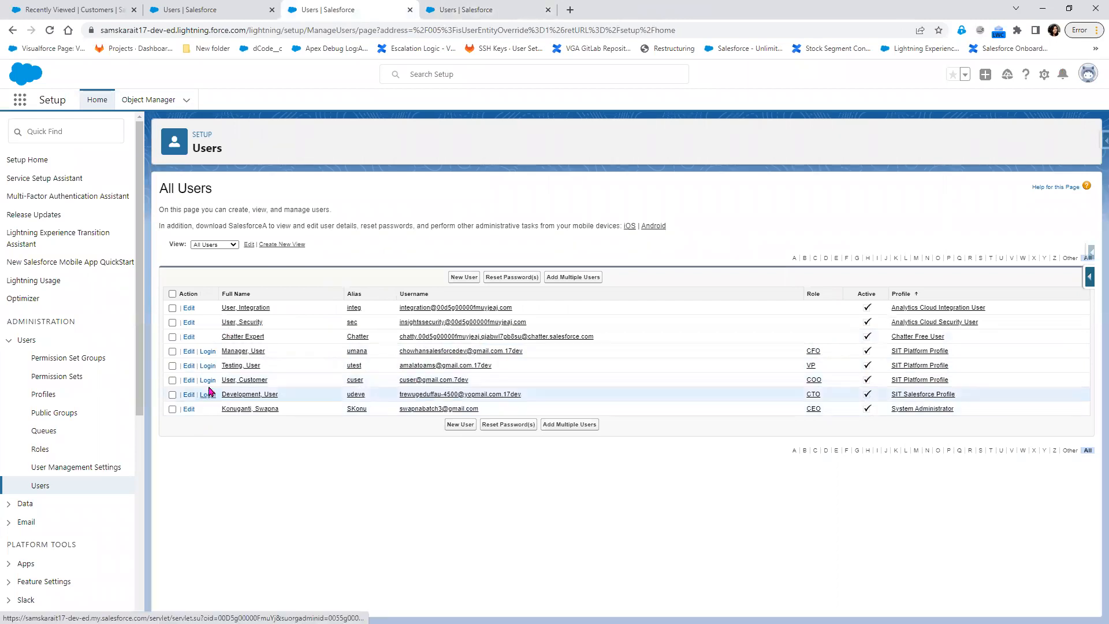
pyautogui.click(208, 352)
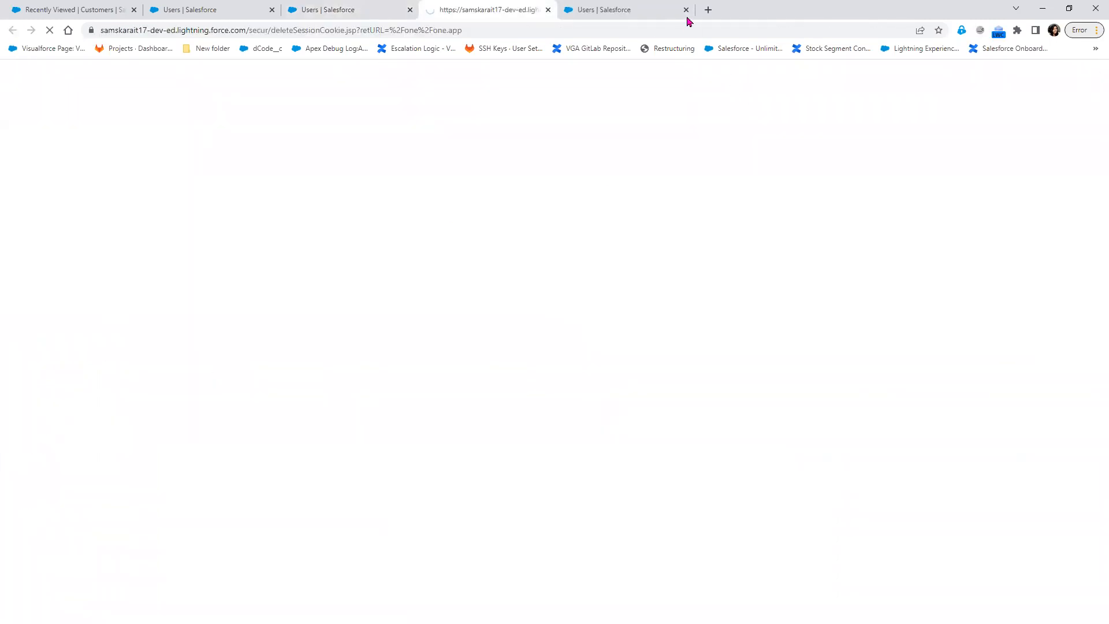
pyautogui.click(686, 10)
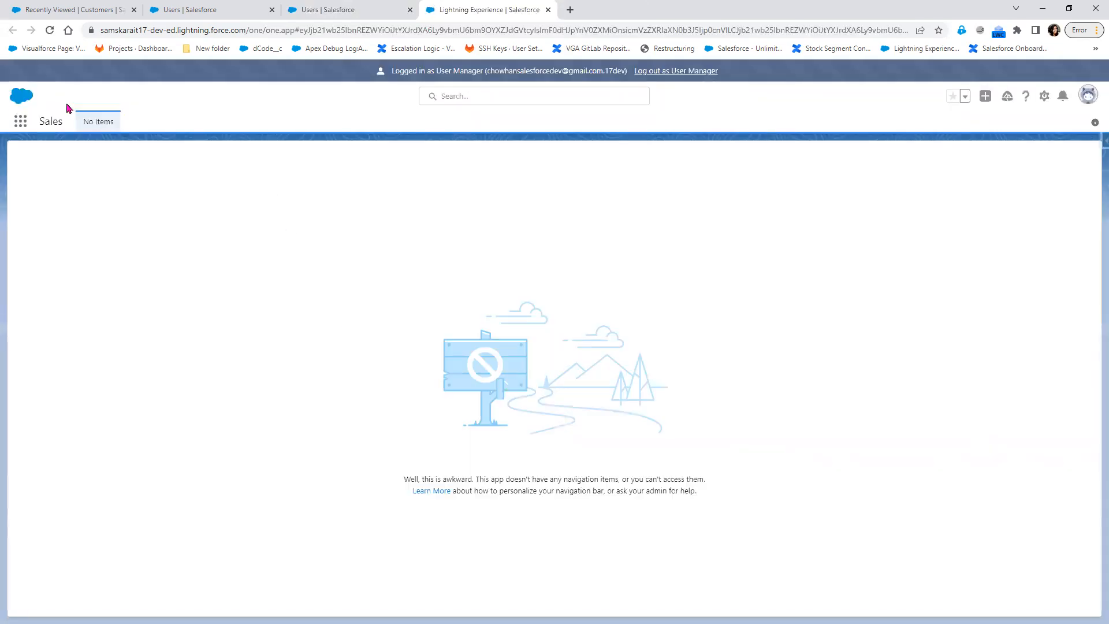
# Open Customers via the App Launcher, switch to All Customers, and open Private Test Account.
pyautogui.click(27, 128)
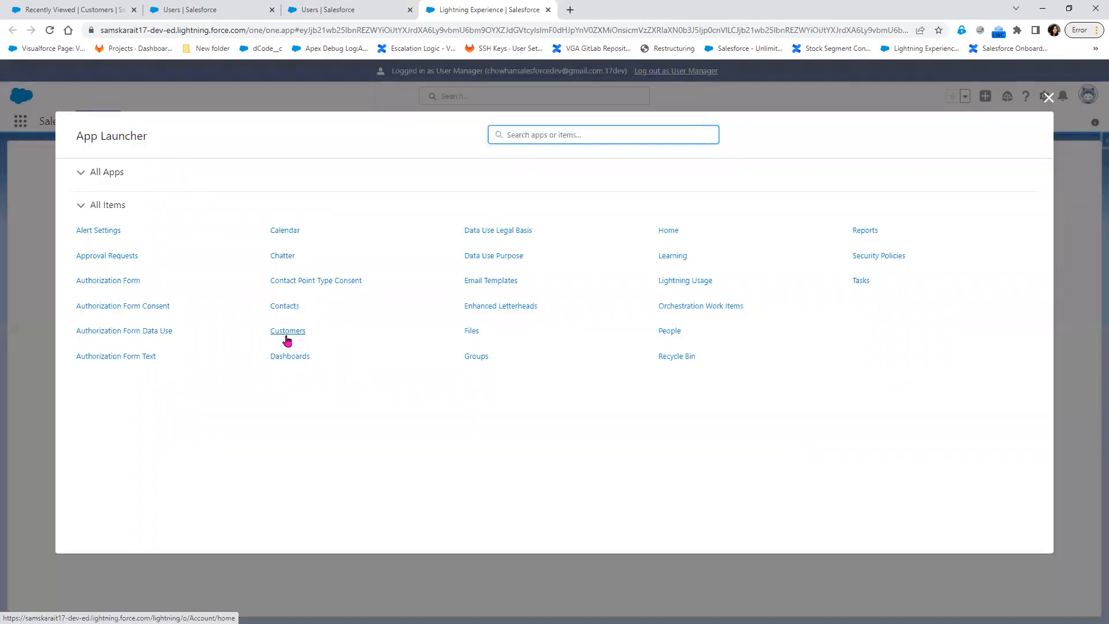
pyautogui.click(287, 338)
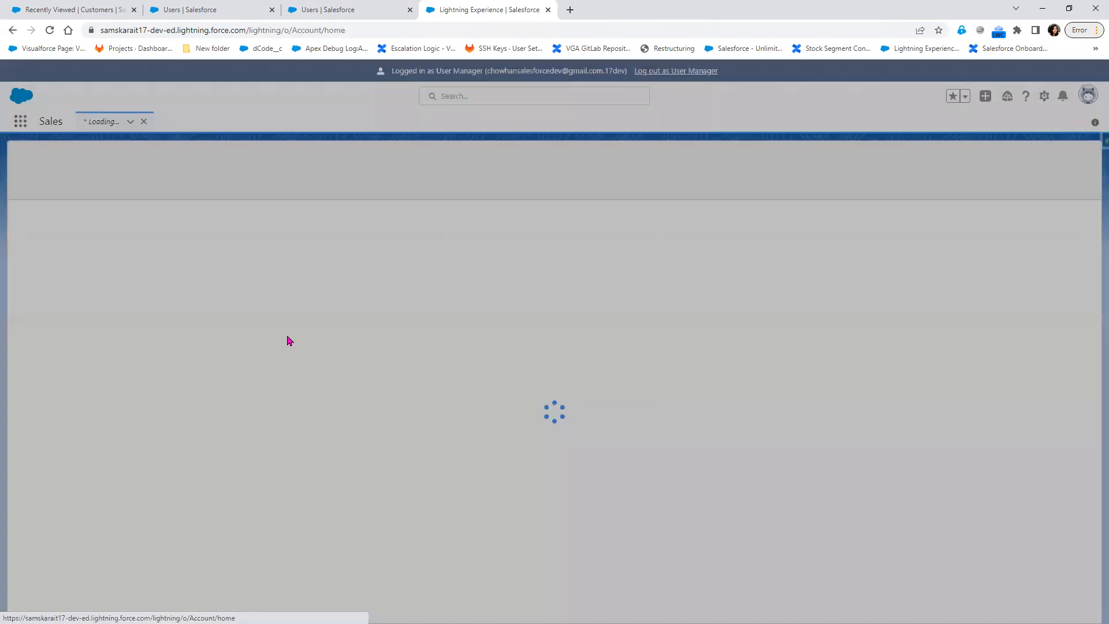
pyautogui.click(131, 170)
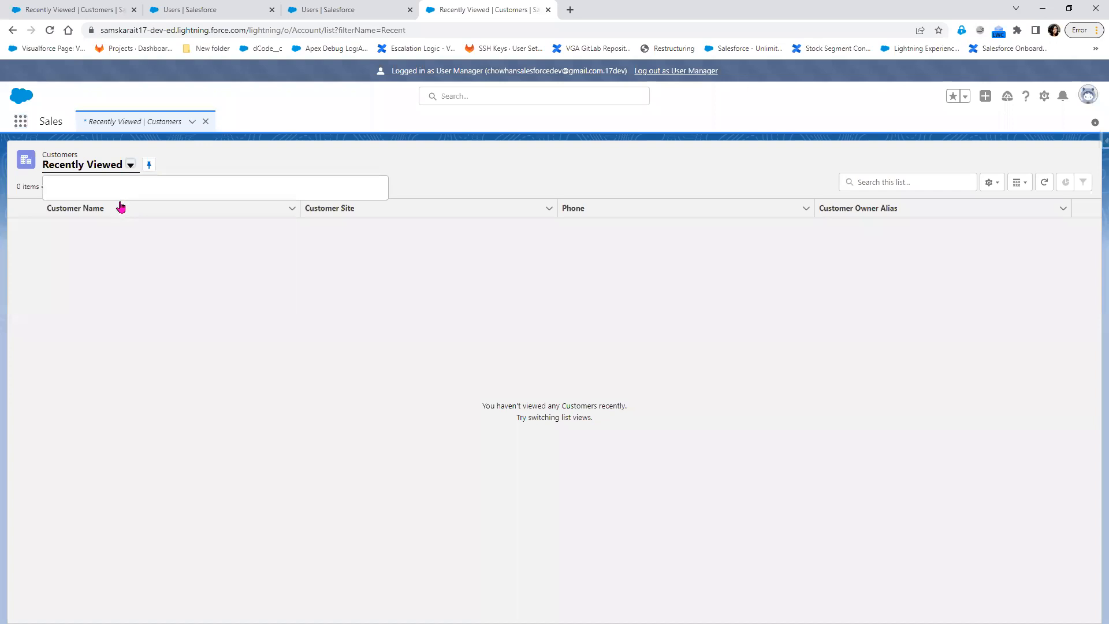
pyautogui.click(120, 206)
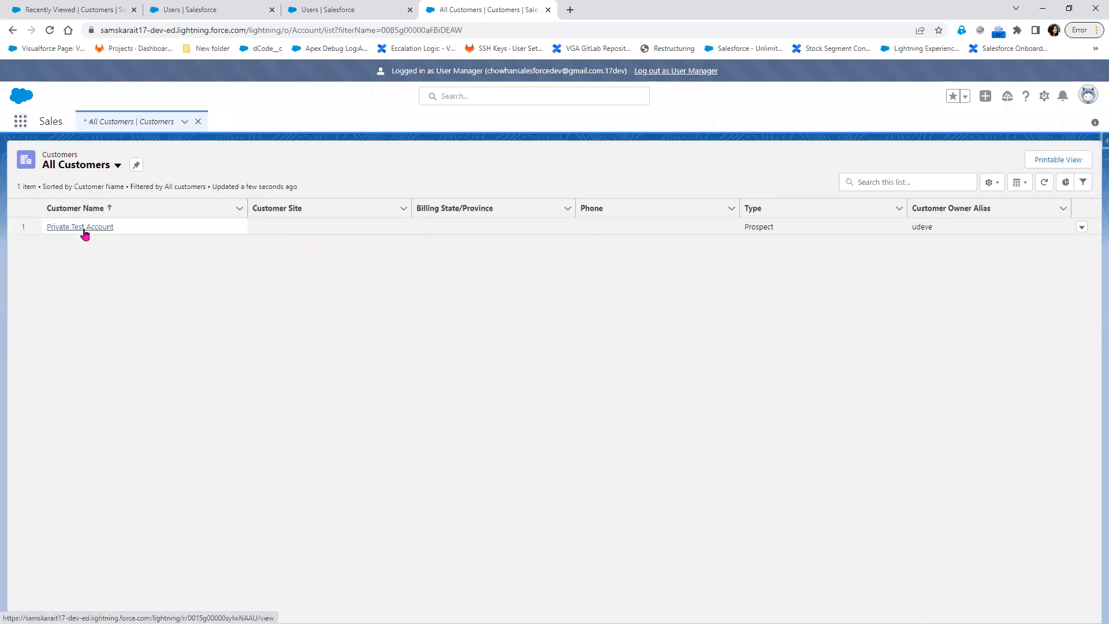
pyautogui.click(83, 228)
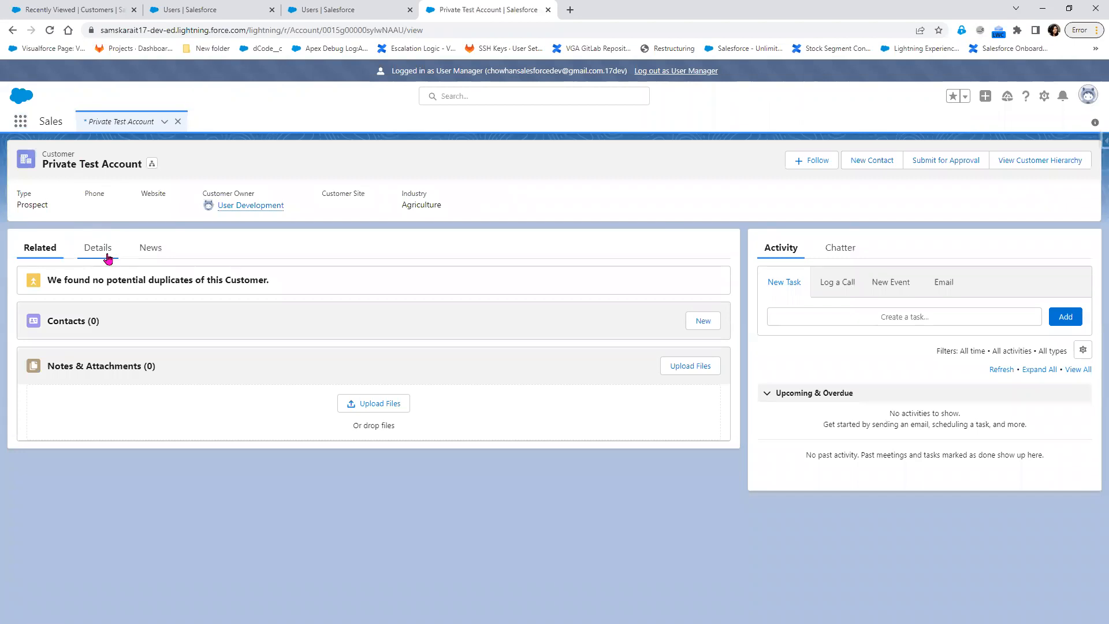
pyautogui.click(108, 260)
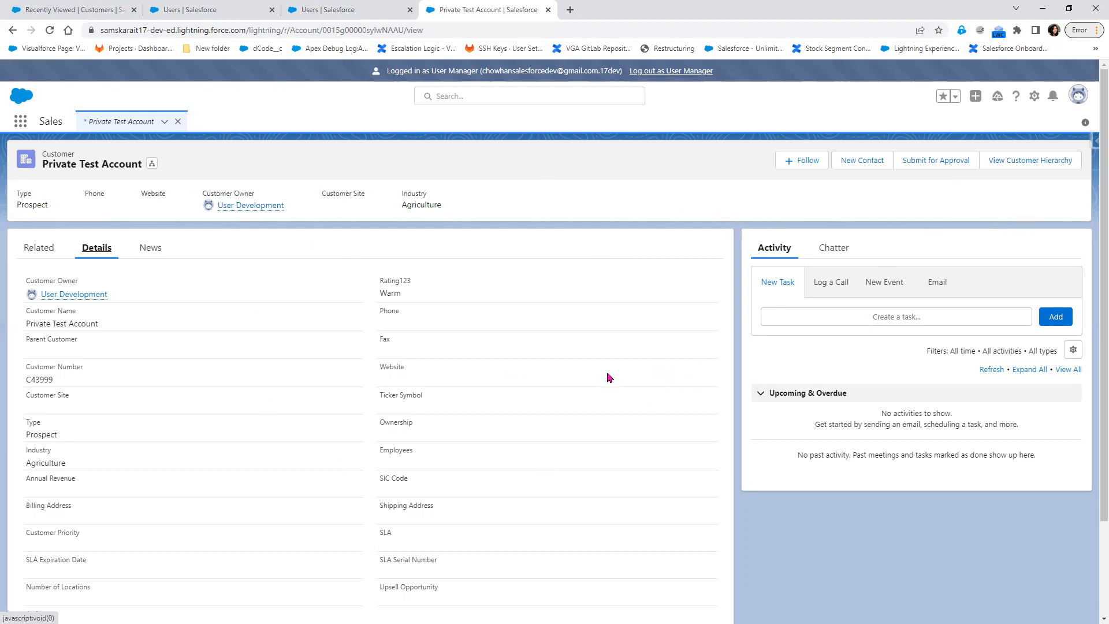
# Confirm Private Test Account (Prospect, Agriculture, Warm) is readable, then log out as User Manager.
pyautogui.click(658, 71)
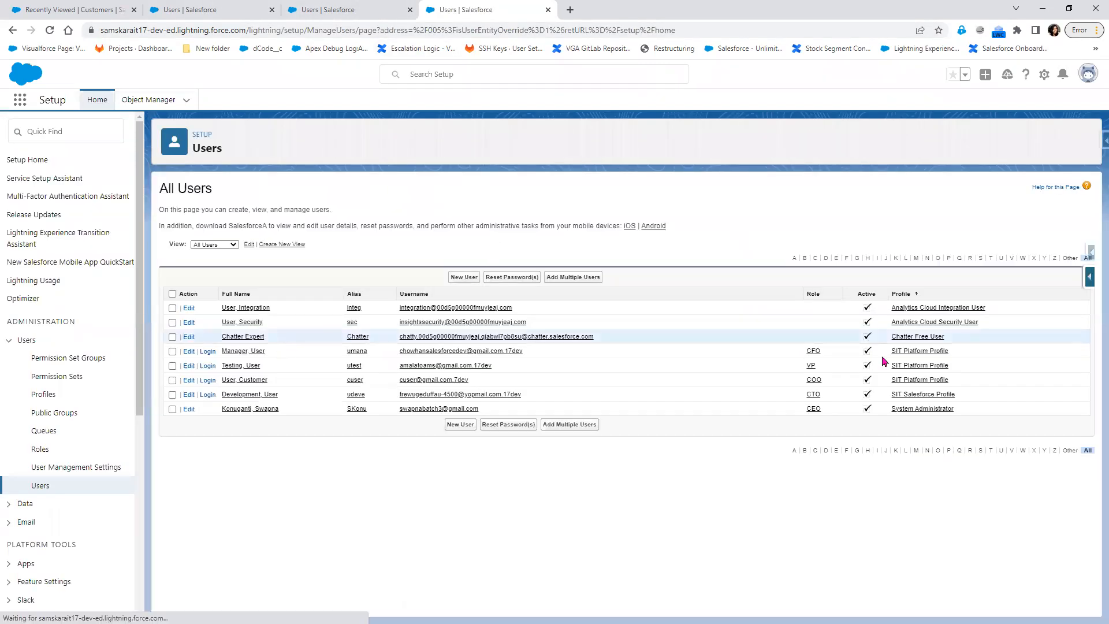
# Open the SIT Platform Profile in a new tab and start editing it.
pyautogui.rightClick(922, 352)
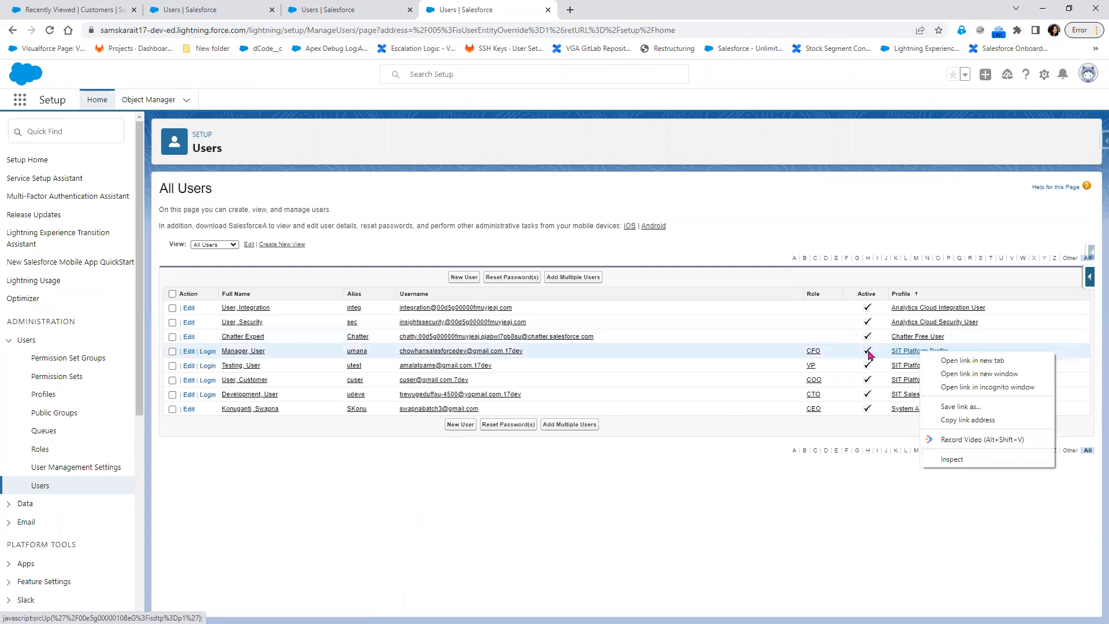
pyautogui.click(972, 359)
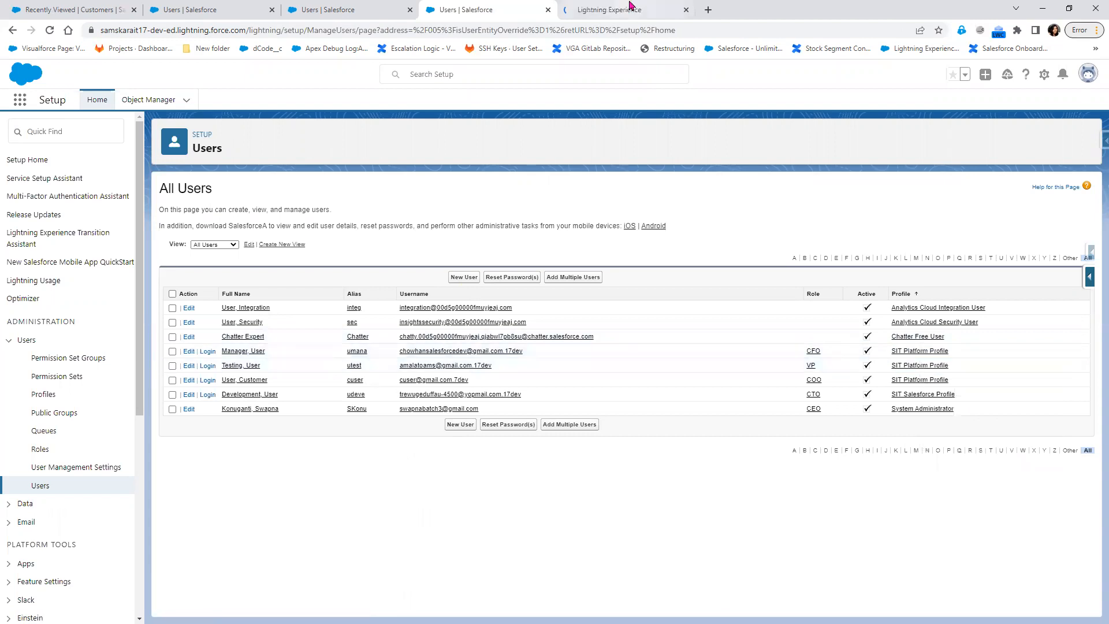
pyautogui.click(631, 9)
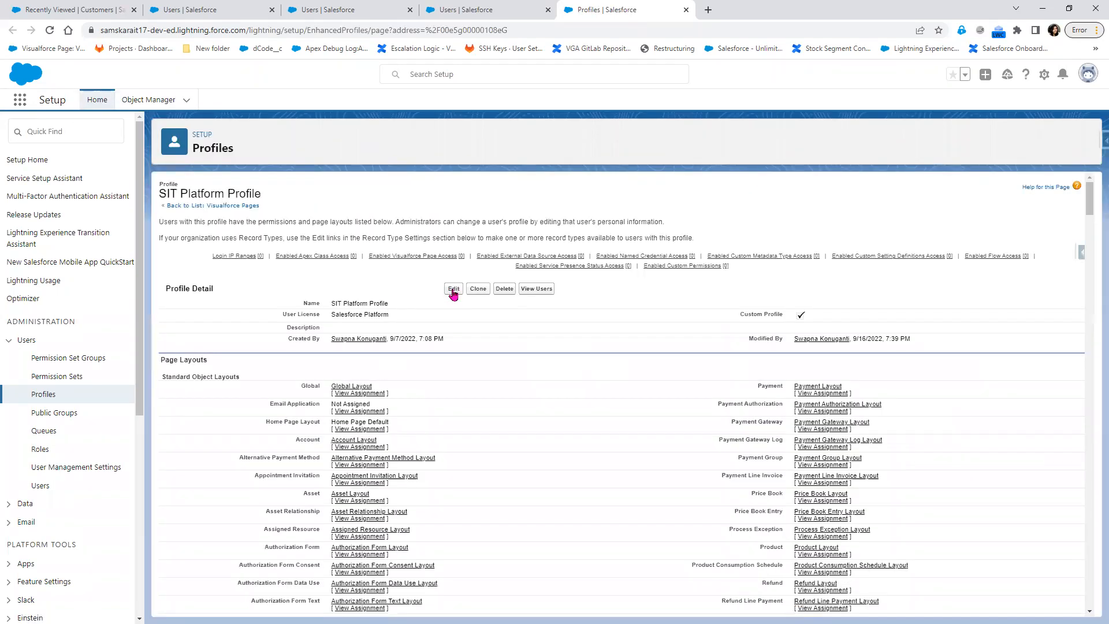
pyautogui.click(454, 289)
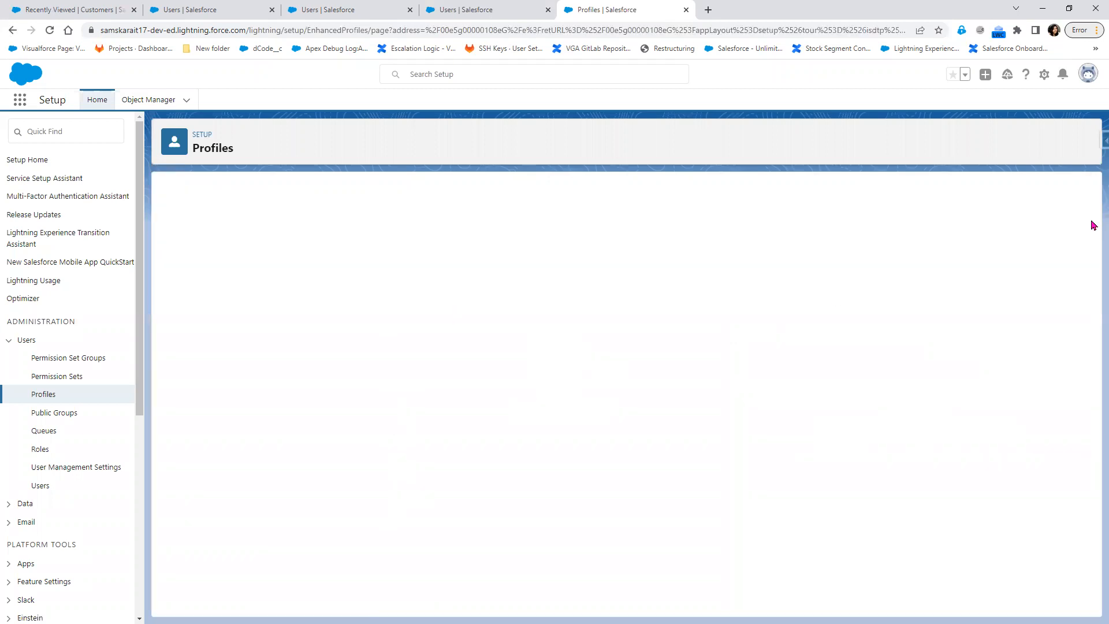
# Tick Create, Edit and Delete on Accounts and save the profile.
pyautogui.moveTo(1091, 202); pyautogui.dragTo(1091, 525)
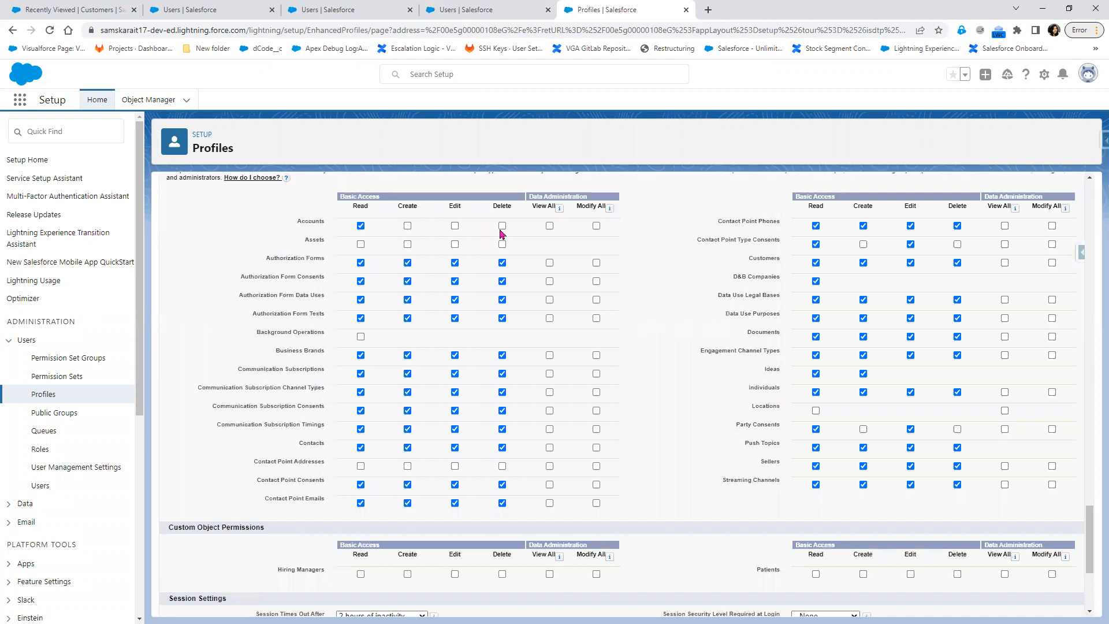
pyautogui.click(455, 226)
pyautogui.click(502, 226)
pyautogui.click(407, 226)
pyautogui.scroll(10, 686, 318)
pyautogui.scroll(10, 685, 318)
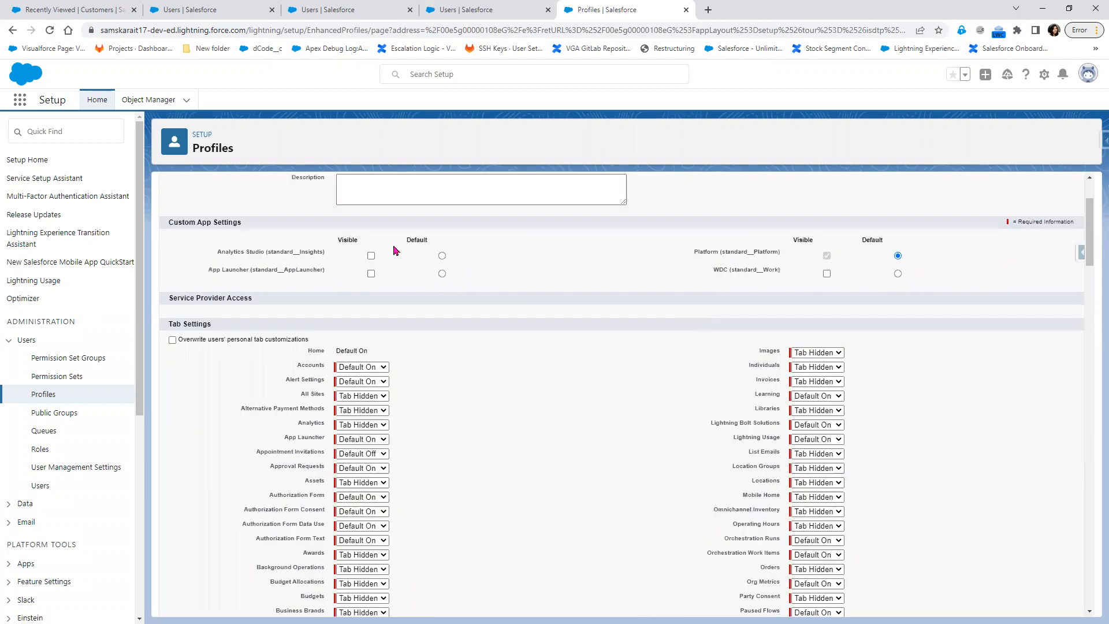
pyautogui.click(450, 240)
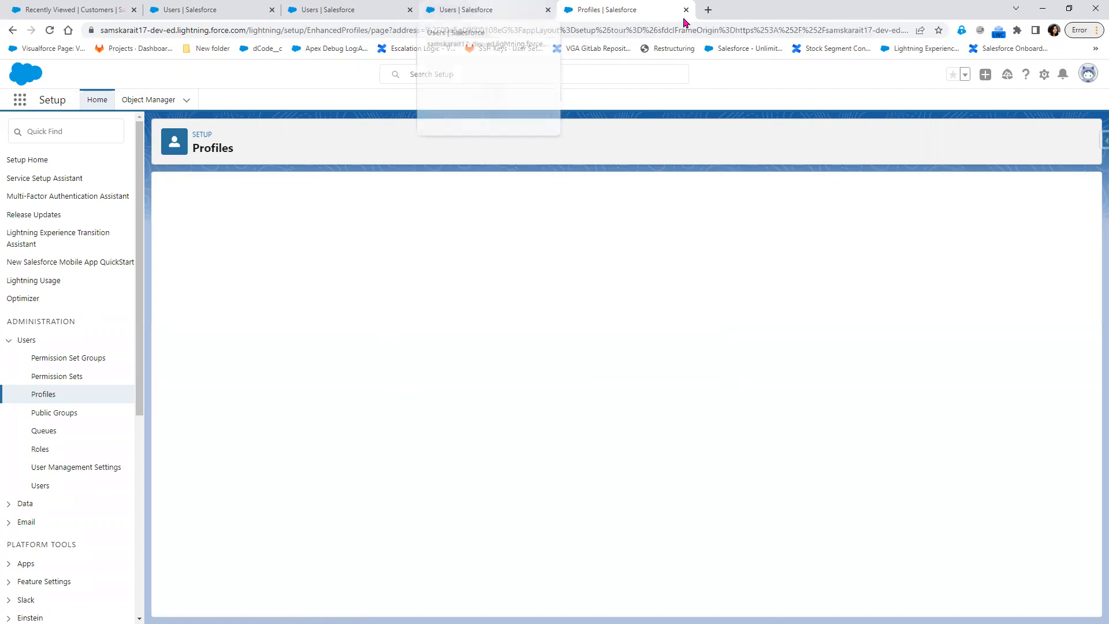
pyautogui.click(489, 10)
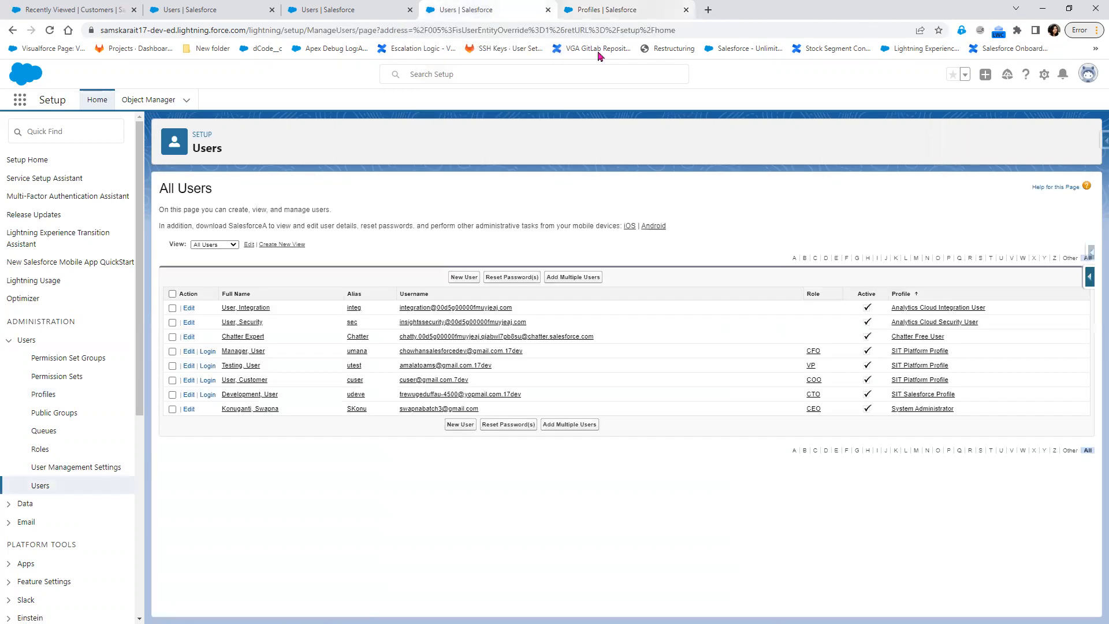
# As User Development, raise User Manager's Private Test Account access to Read/Write, save, and log out.
pyautogui.click(207, 395)
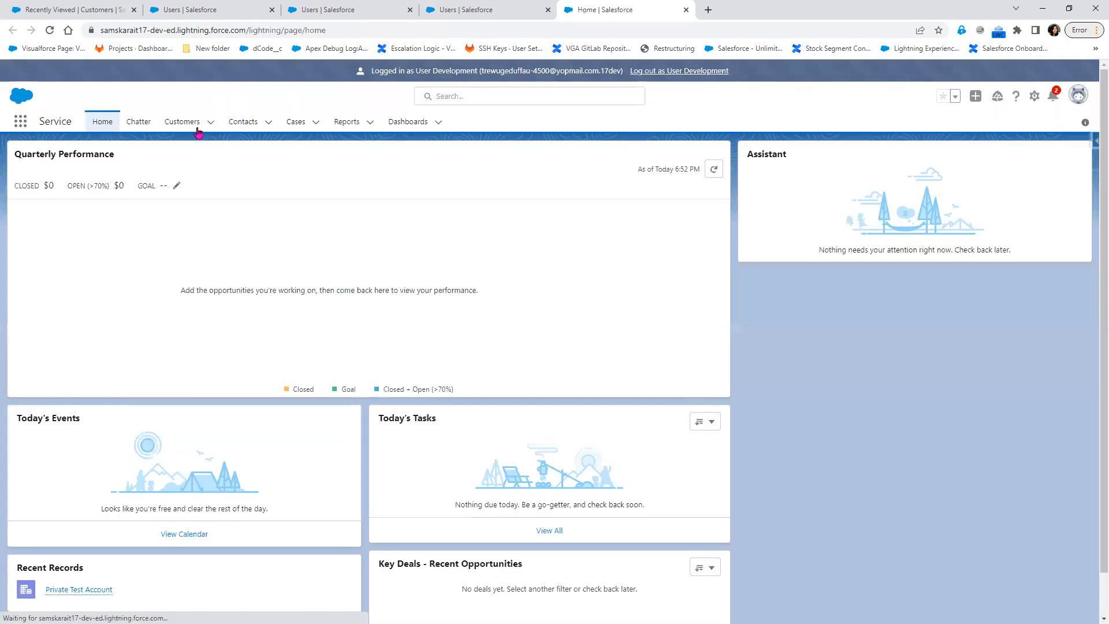
pyautogui.click(197, 129)
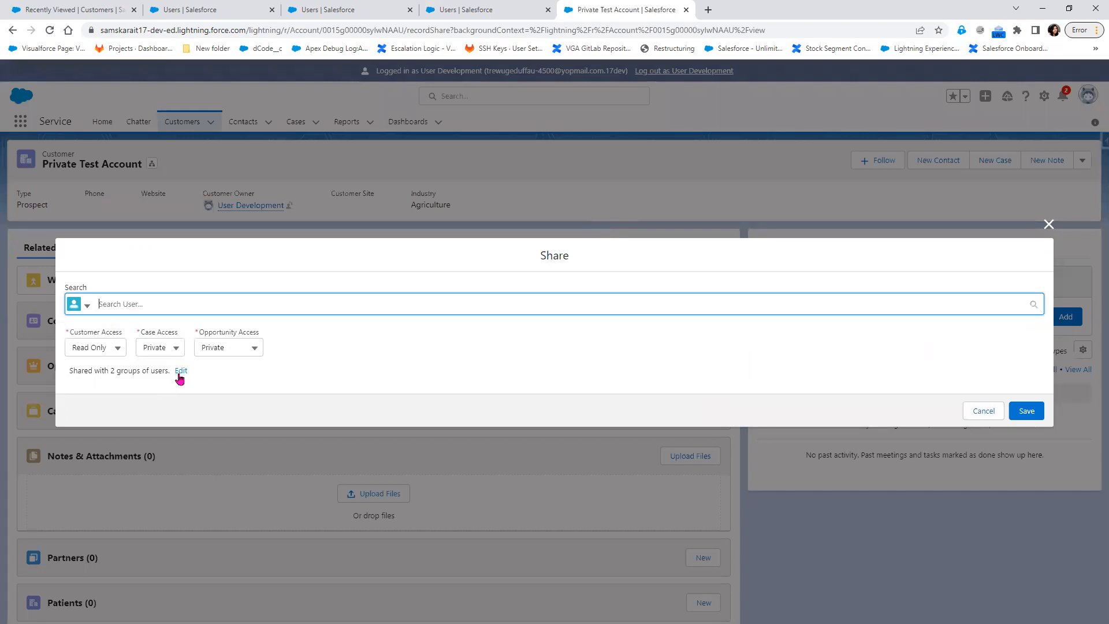
pyautogui.click(180, 371)
pyautogui.click(496, 424)
pyautogui.click(495, 480)
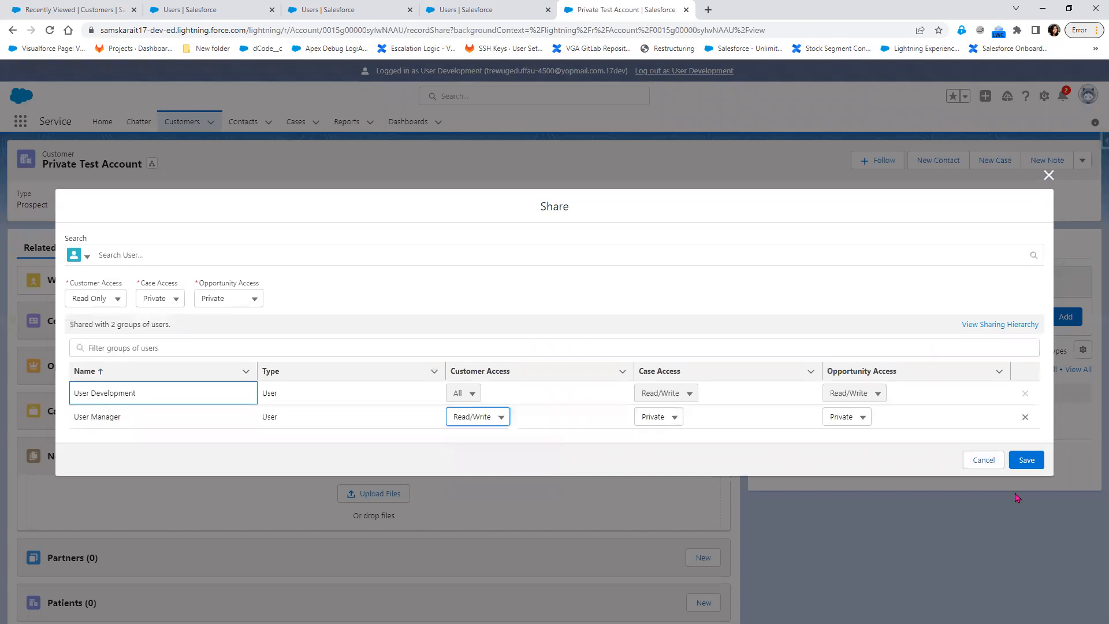
pyautogui.click(1027, 460)
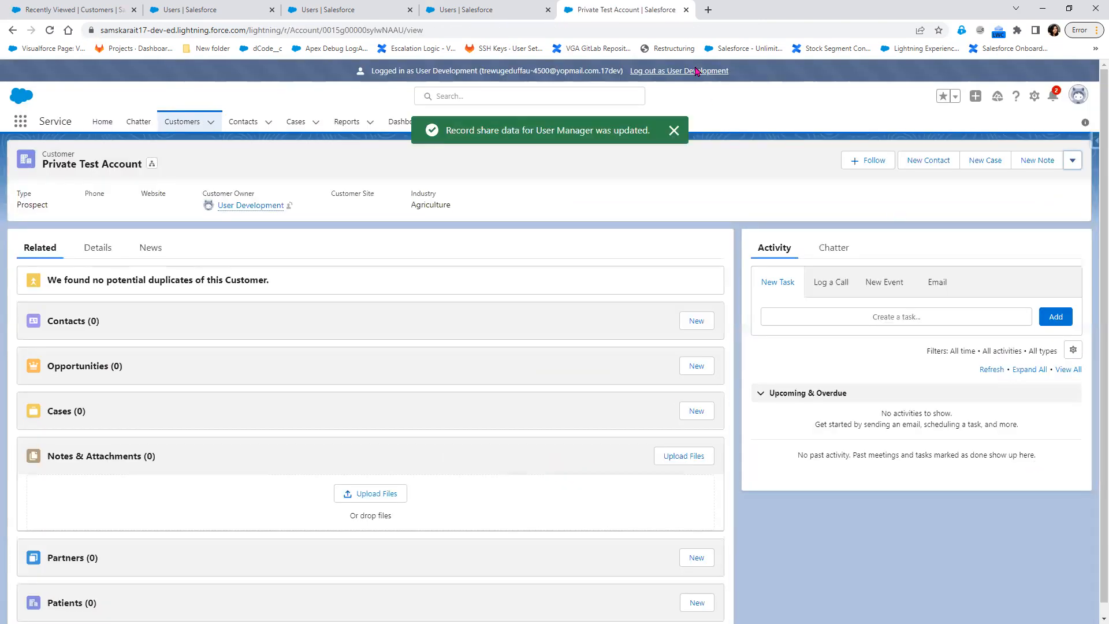
pyautogui.click(697, 71)
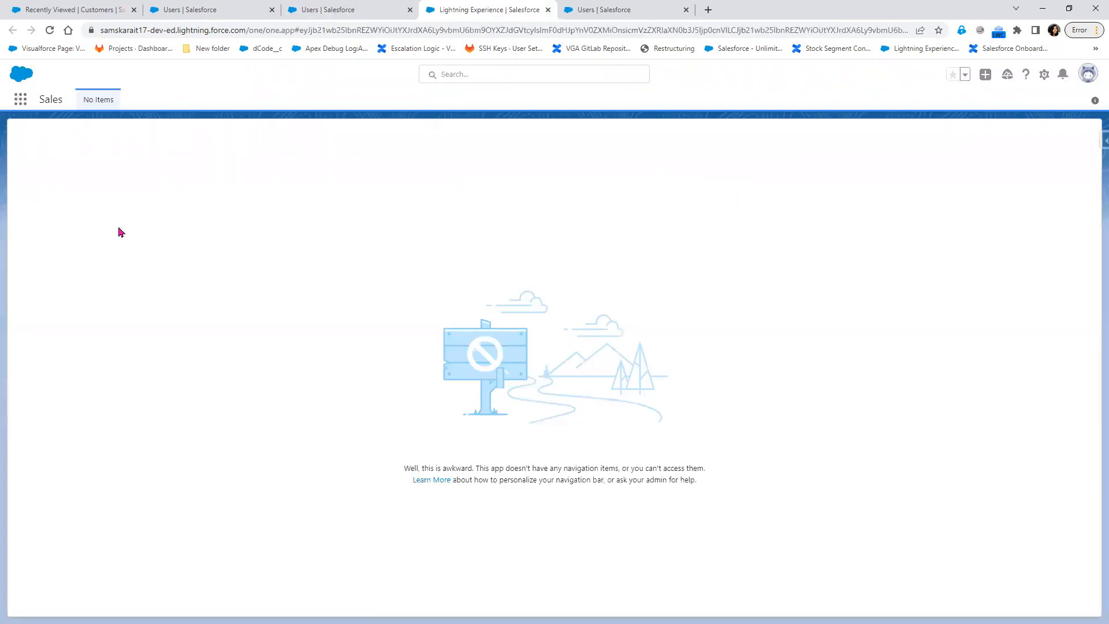
# Open Private Test Account via the App Launcher, view its Details, and open its actions list.
pyautogui.click(20, 100)
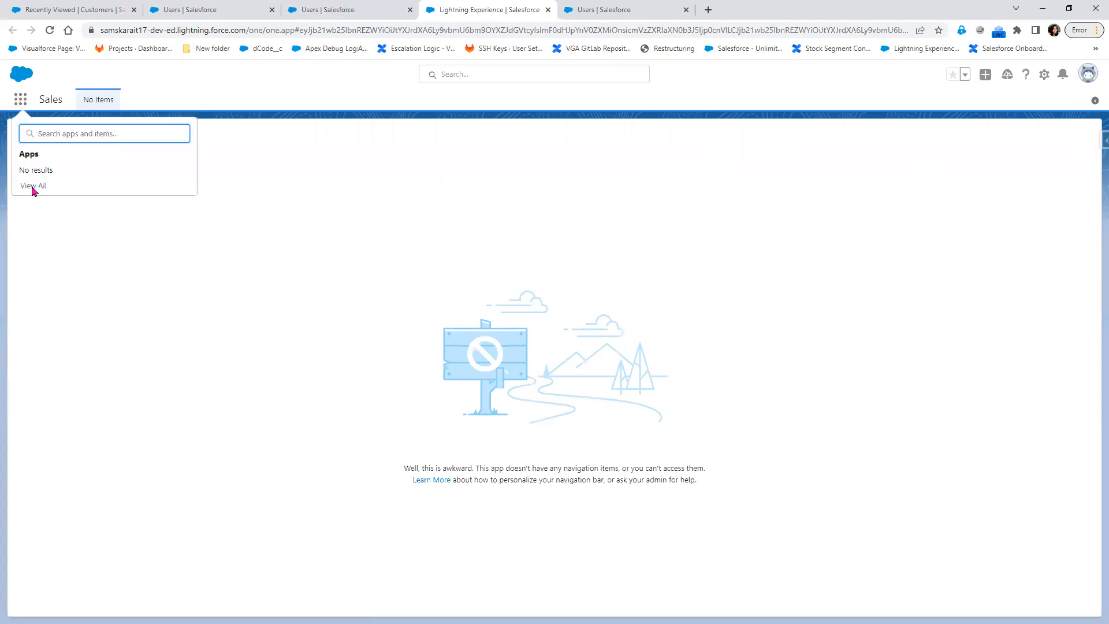
pyautogui.click(33, 187)
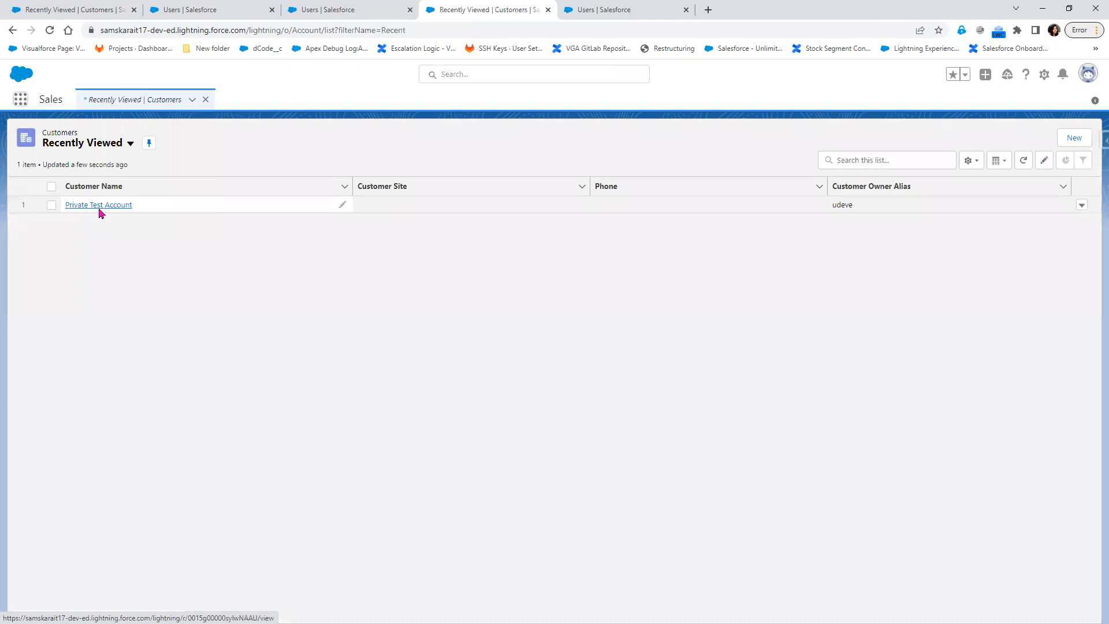
pyautogui.click(99, 206)
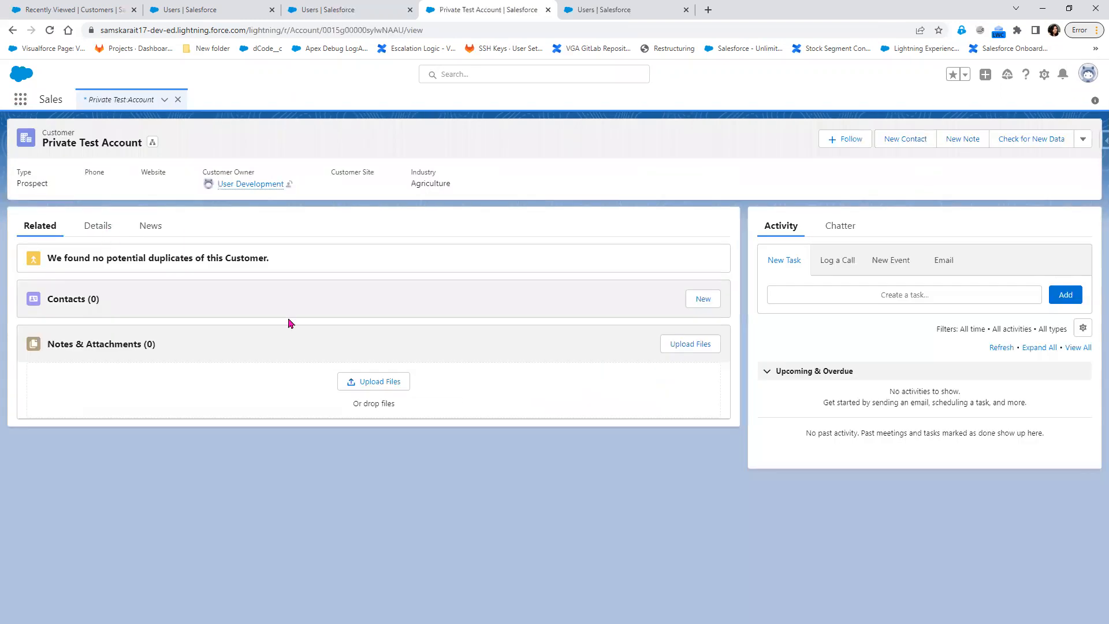
pyautogui.click(98, 226)
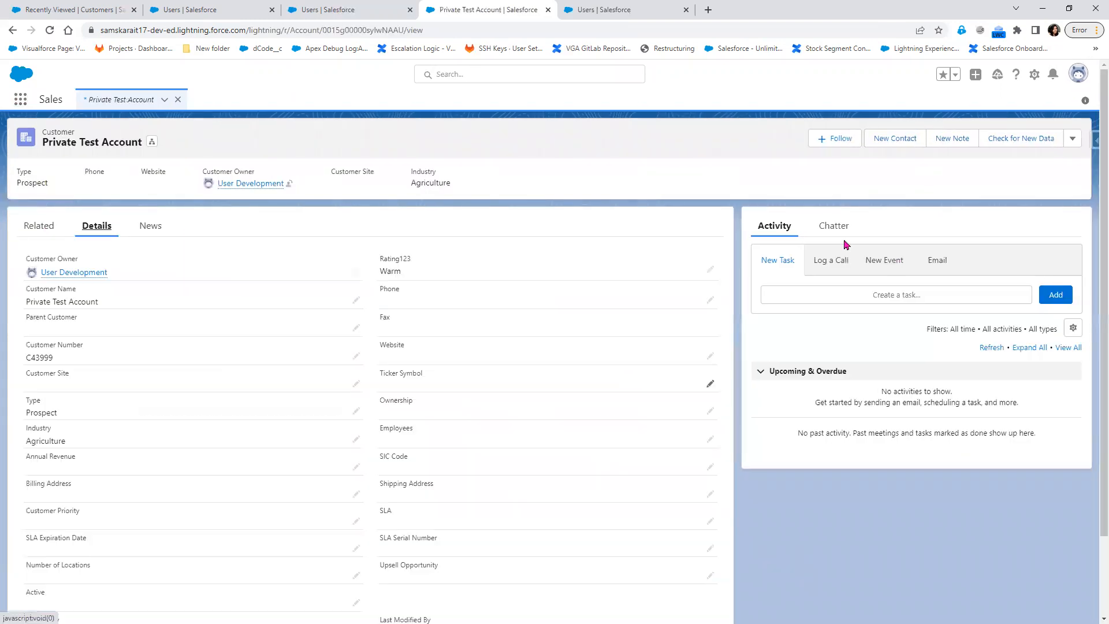
pyautogui.click(1073, 140)
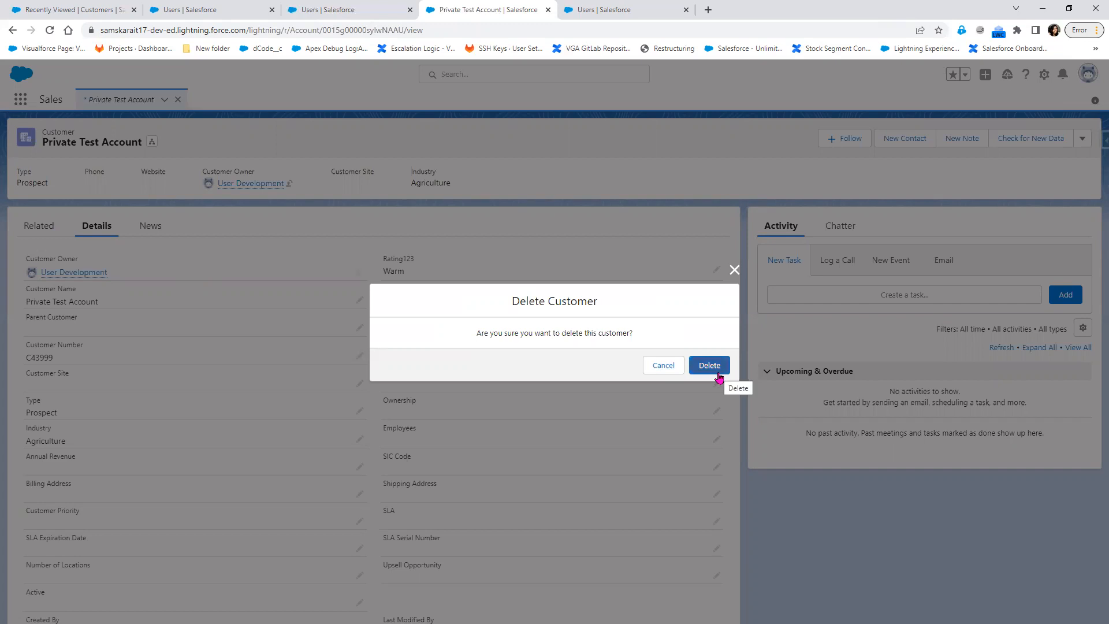
# Cancel the pending delete and reload Private Test Account as User Manager.
pyautogui.click(733, 269)
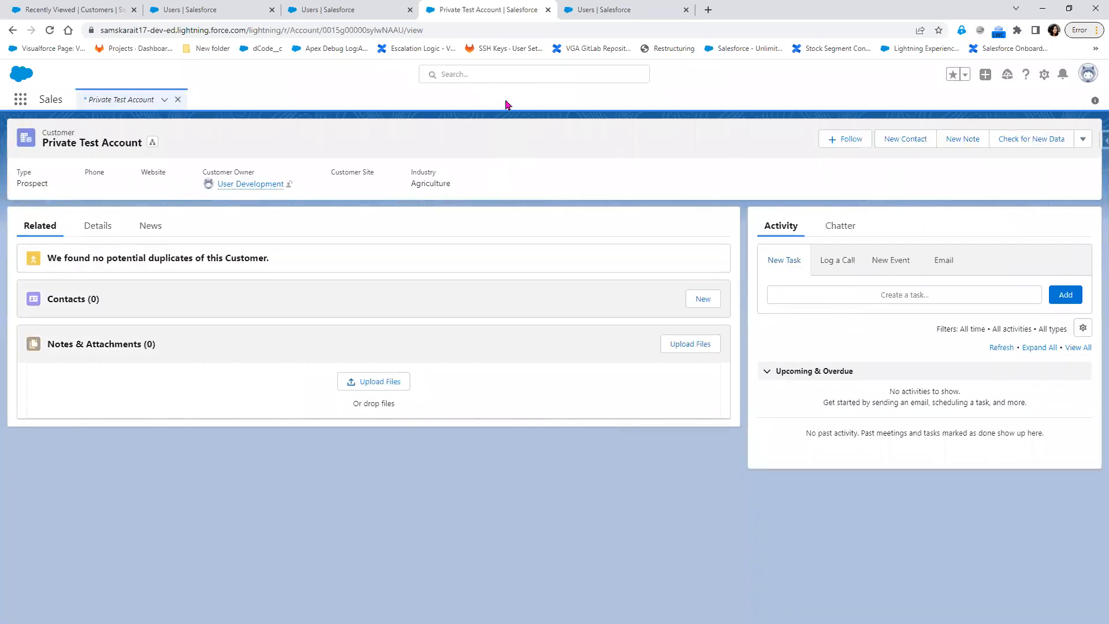
pyautogui.click(91, 231)
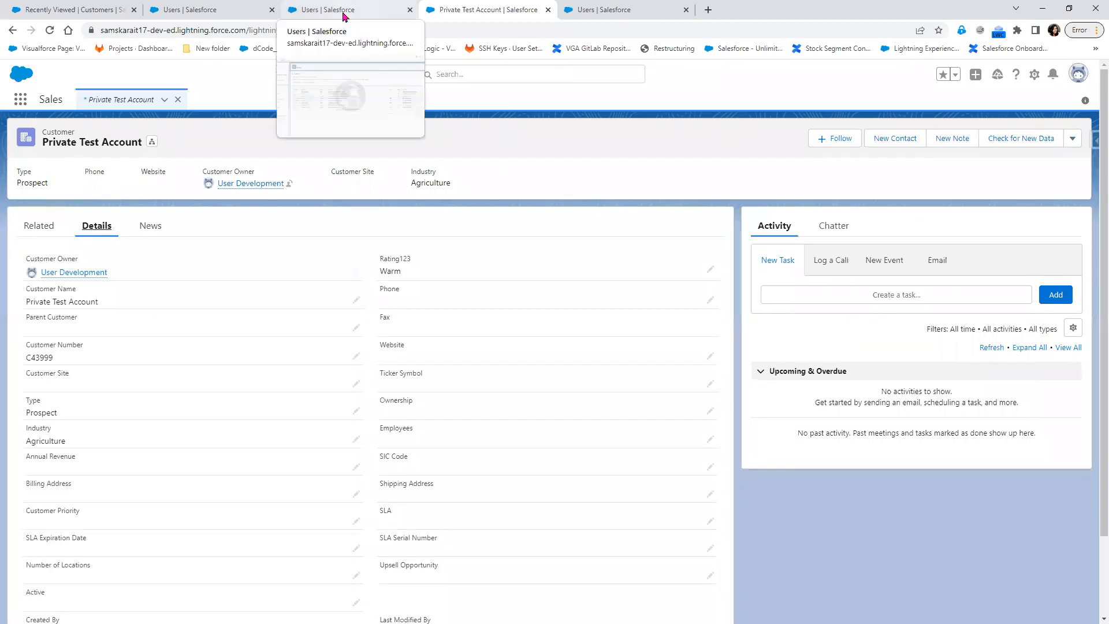
pyautogui.click(343, 13)
pyautogui.click(466, 11)
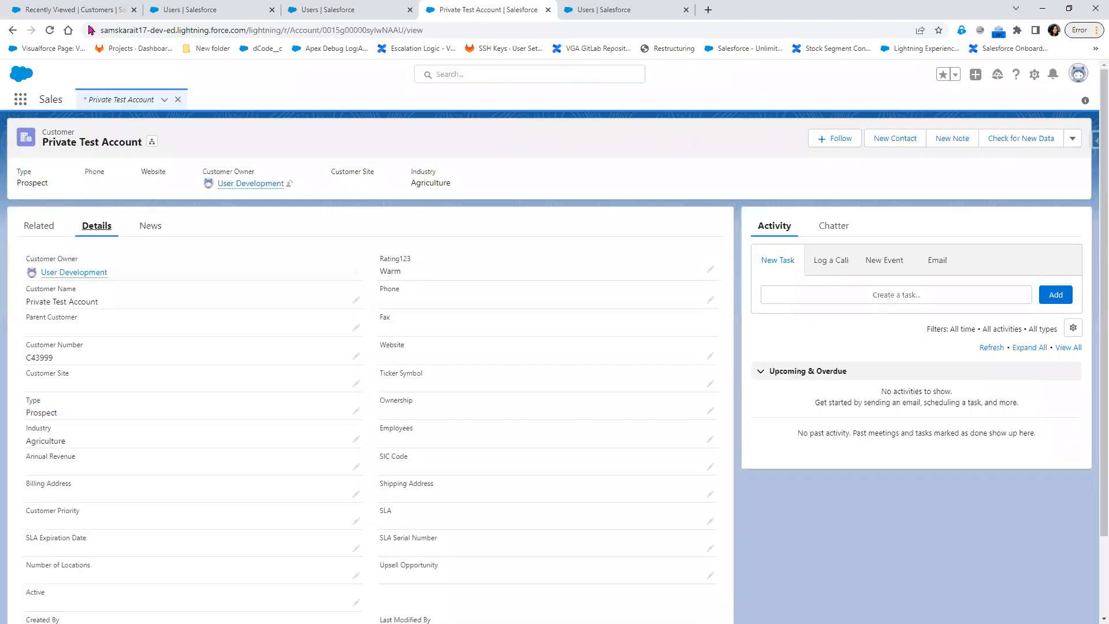
pyautogui.click(52, 32)
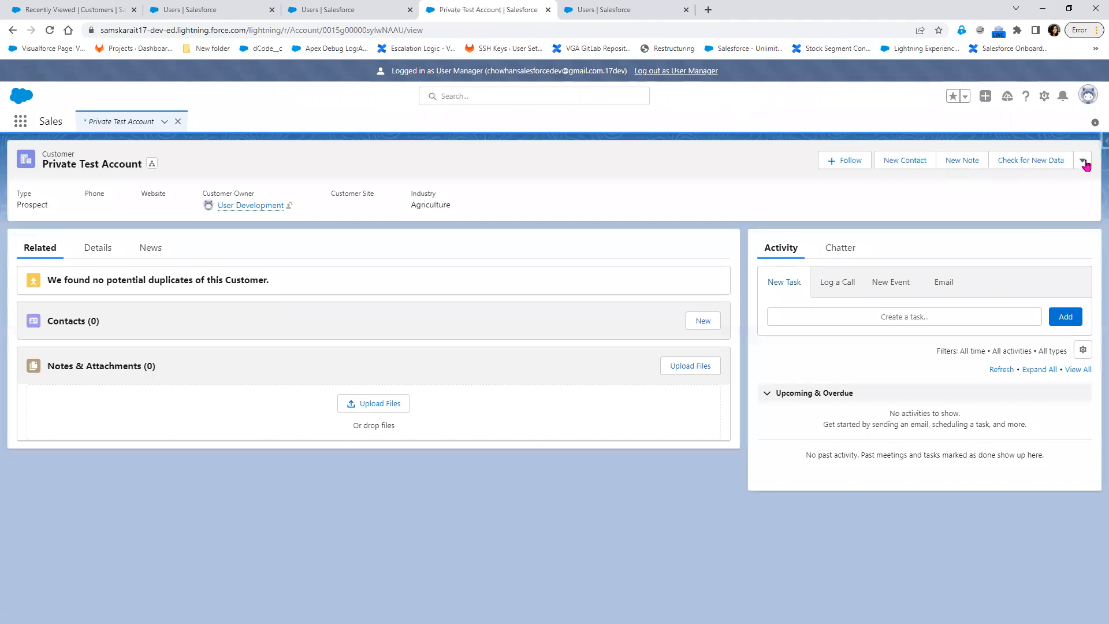
# Attempt to delete Private Test Account and highlight the missing-permission error message.
pyautogui.click(1082, 160)
pyautogui.click(1017, 223)
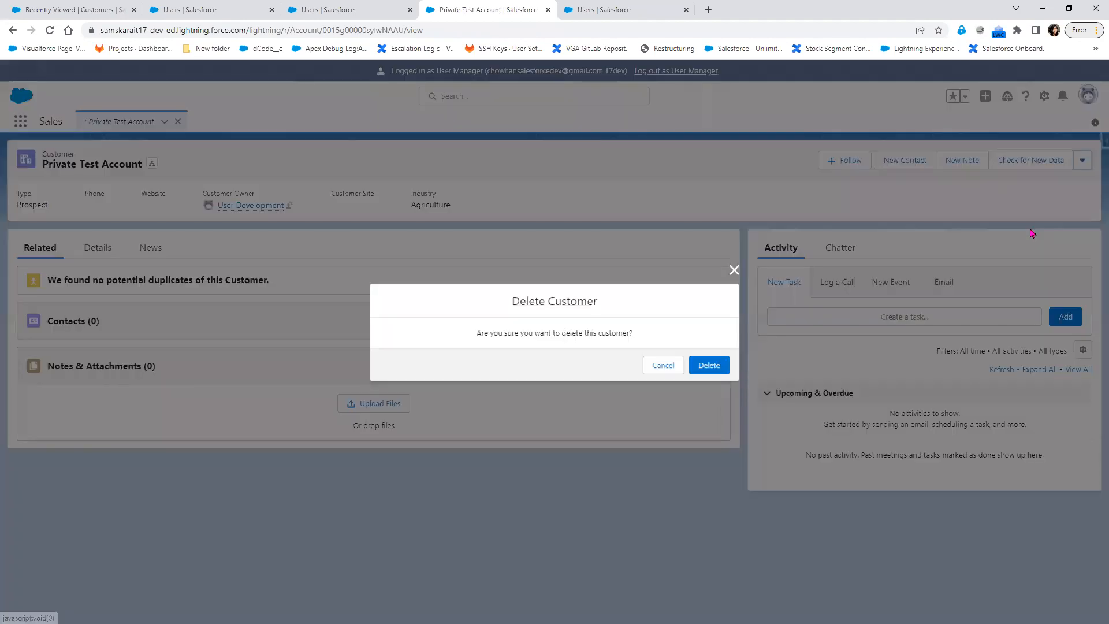
pyautogui.click(717, 369)
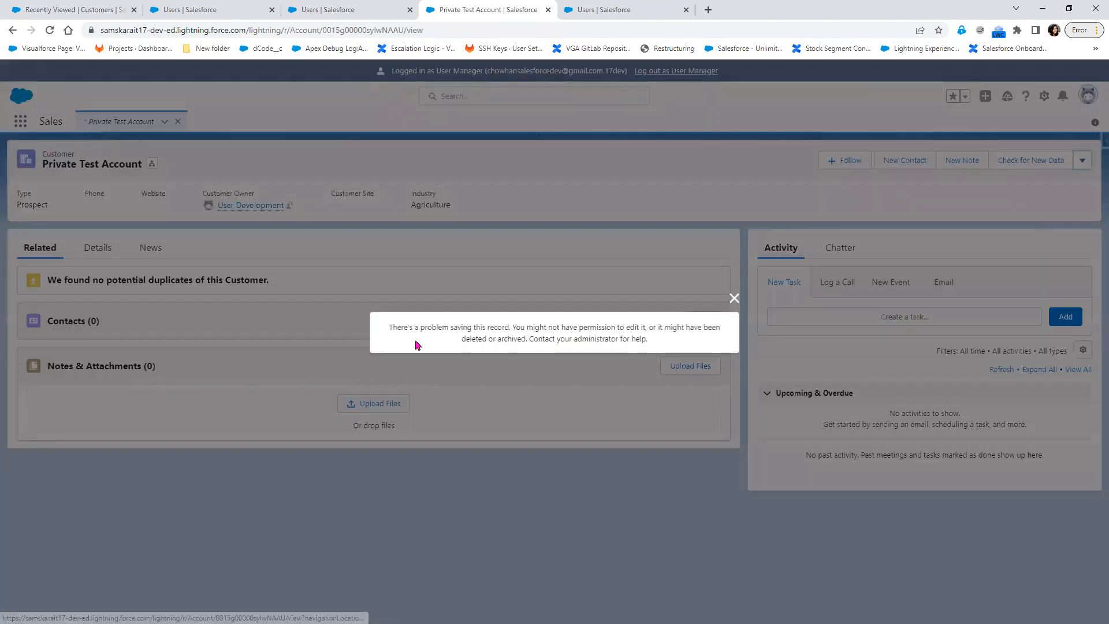
pyautogui.moveTo(393, 327); pyautogui.dragTo(663, 342)
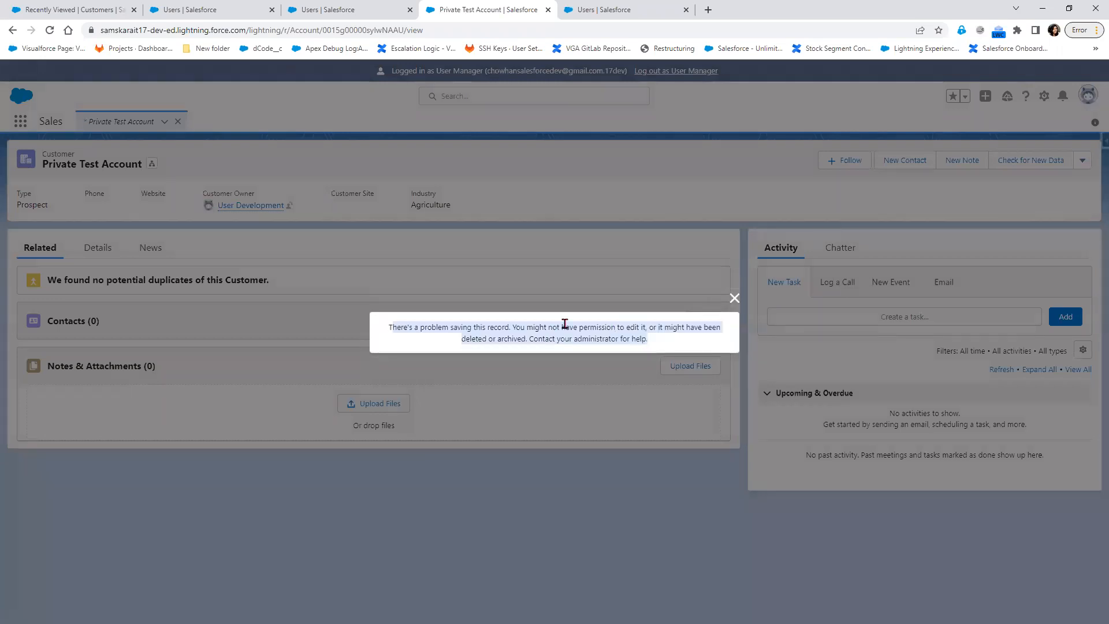
pyautogui.click(526, 327)
pyautogui.keyDown('shift'); pyautogui.click(641, 327); pyautogui.keyUp('shift')
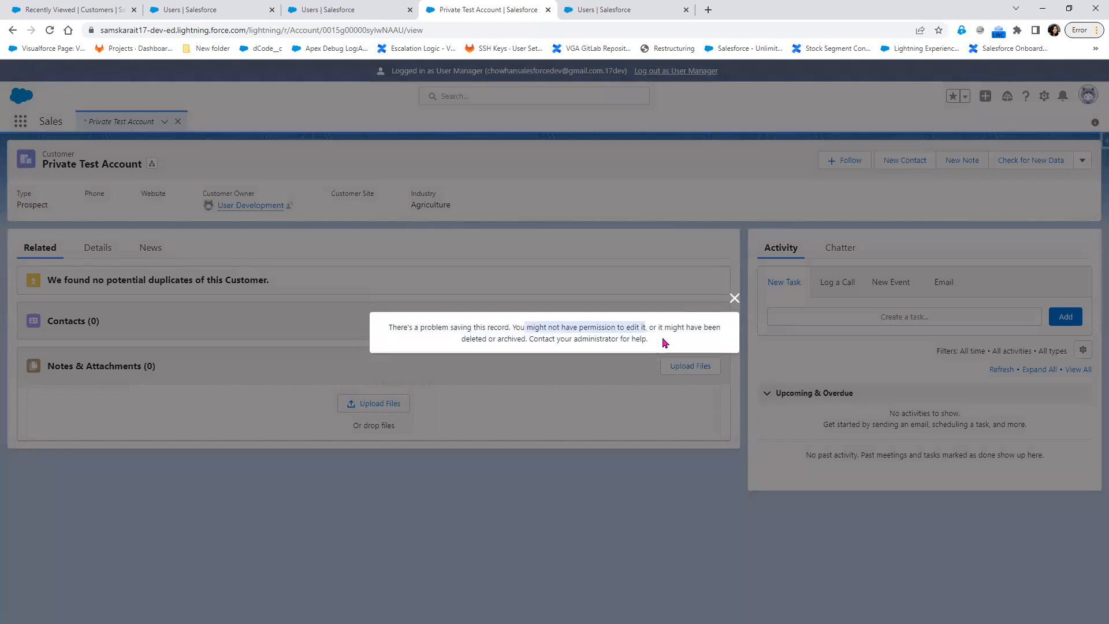
pyautogui.moveTo(570, 339); pyautogui.dragTo(670, 345)
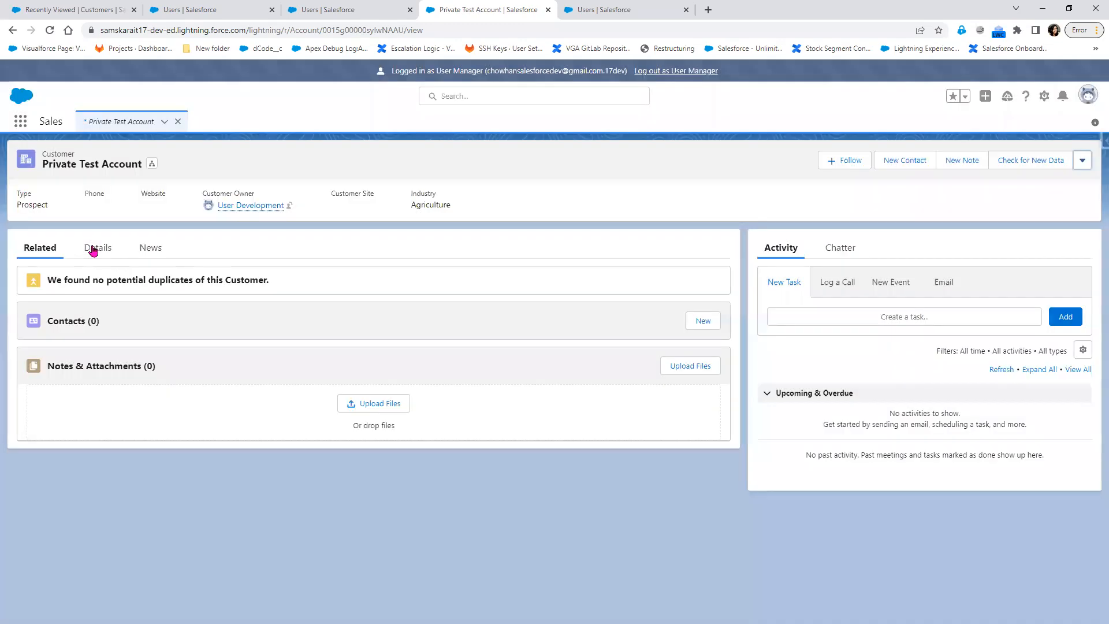
# Check Private Test Account's Details and actions list, then go back to Recently Viewed customers.
pyautogui.click(93, 248)
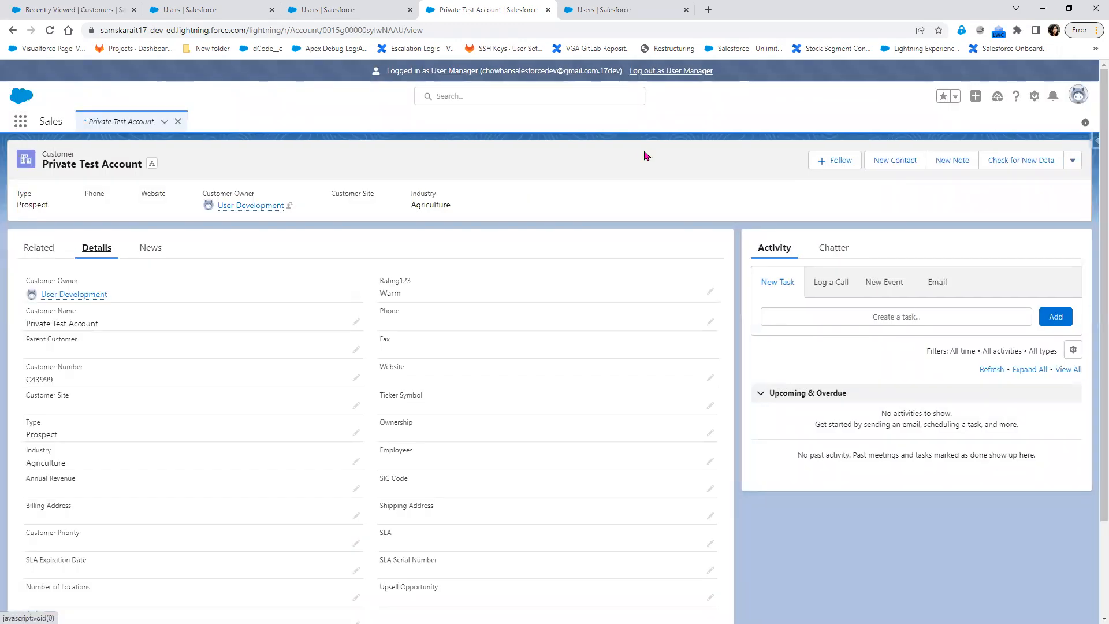
pyautogui.click(1072, 160)
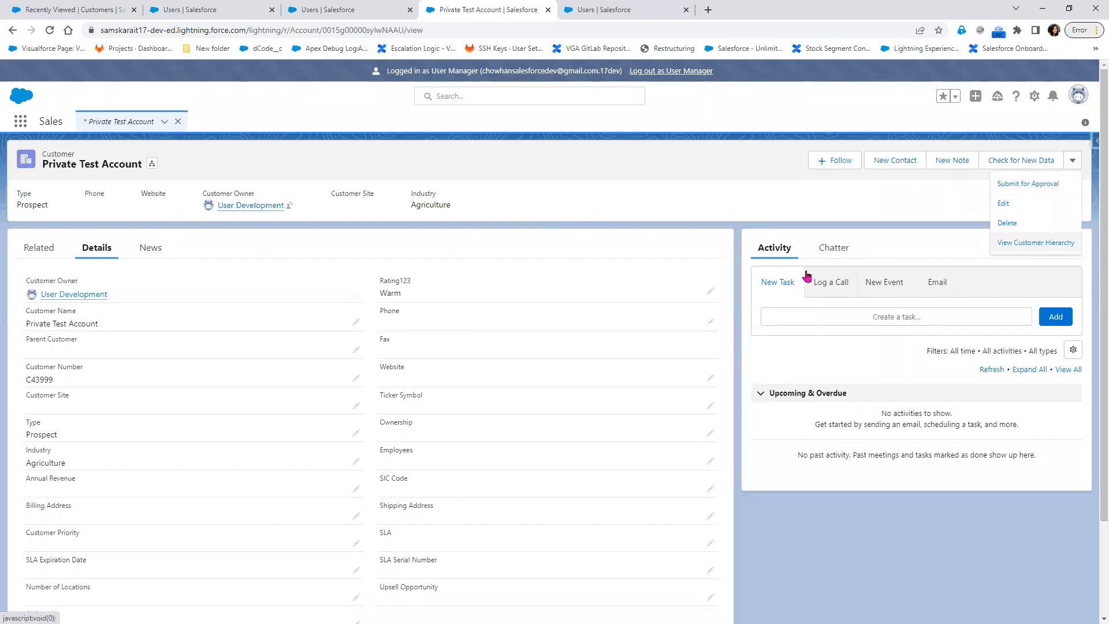
pyautogui.click(116, 123)
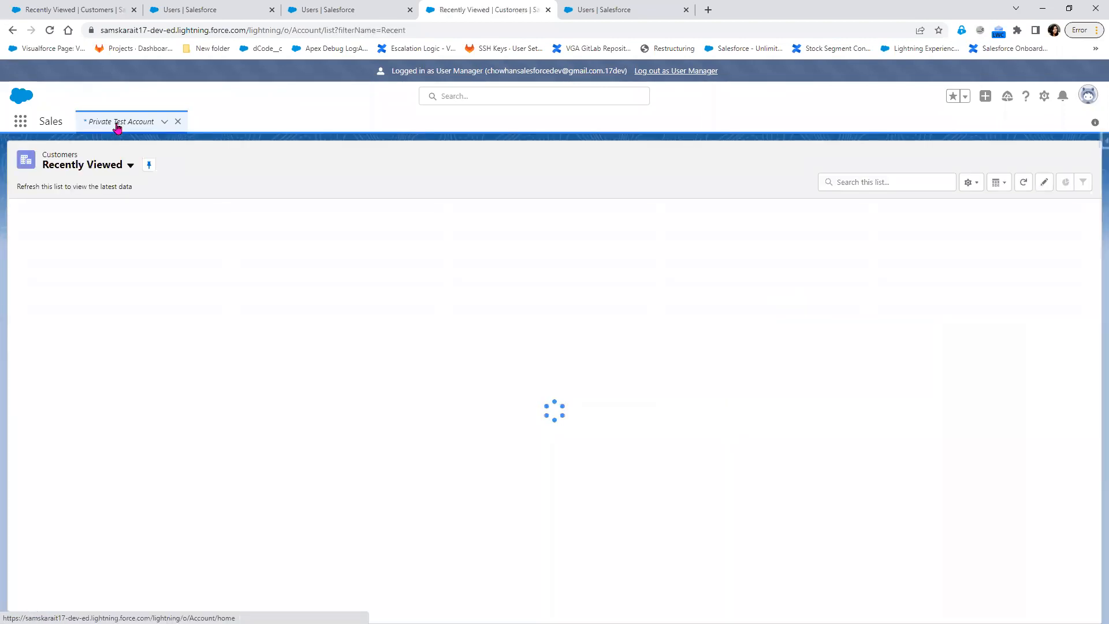
# Create and save a new customer named Test123, then open its actions list.
pyautogui.click(1073, 161)
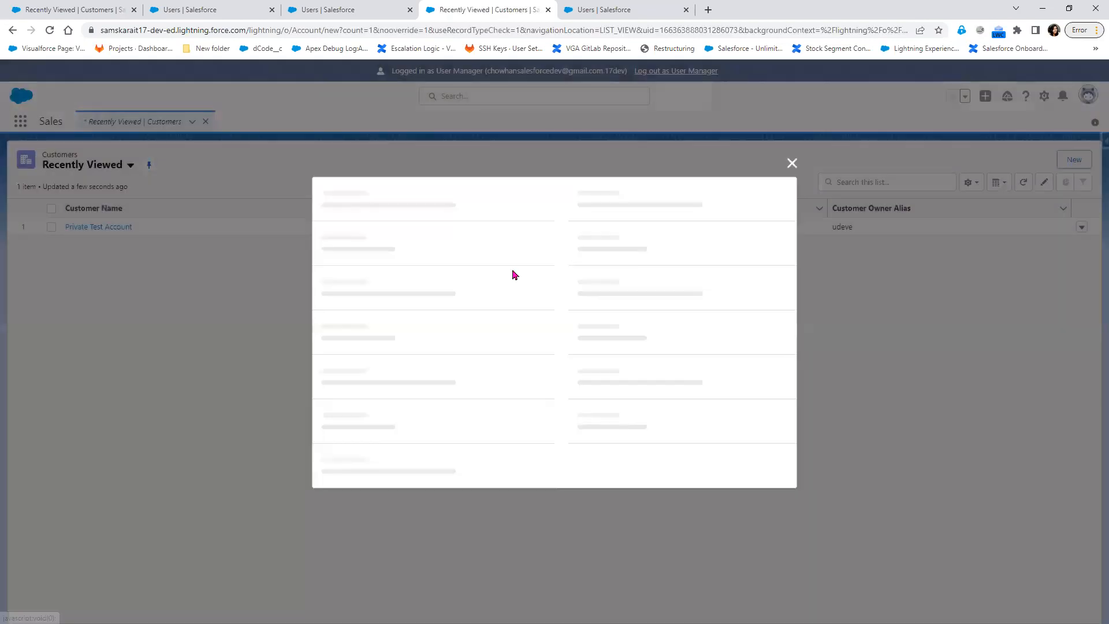
pyautogui.click(418, 208)
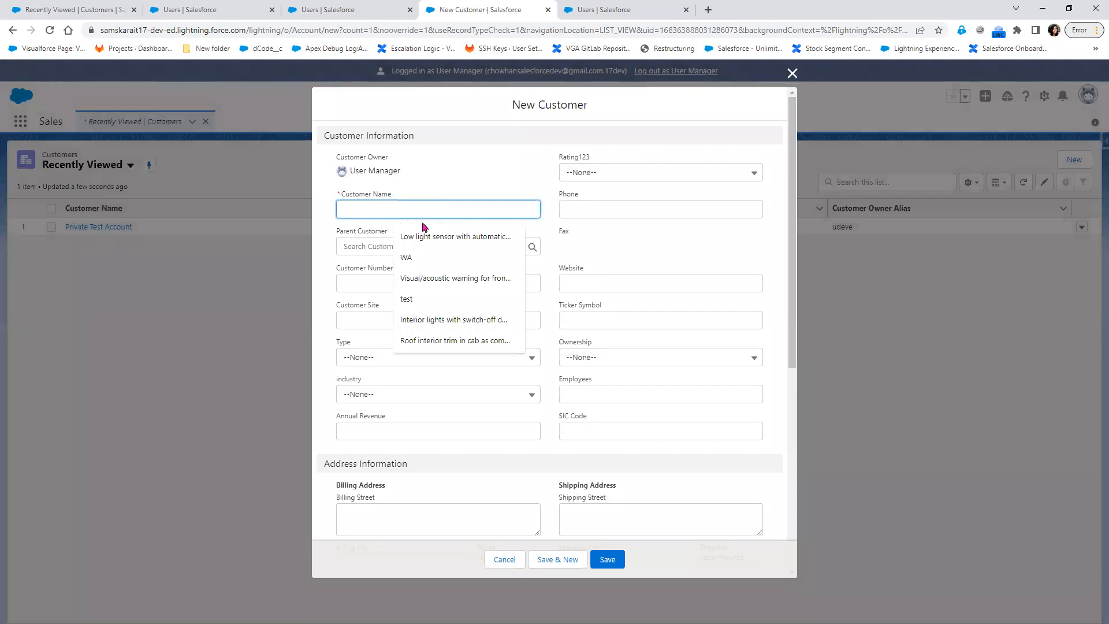
pyautogui.write('Test123')
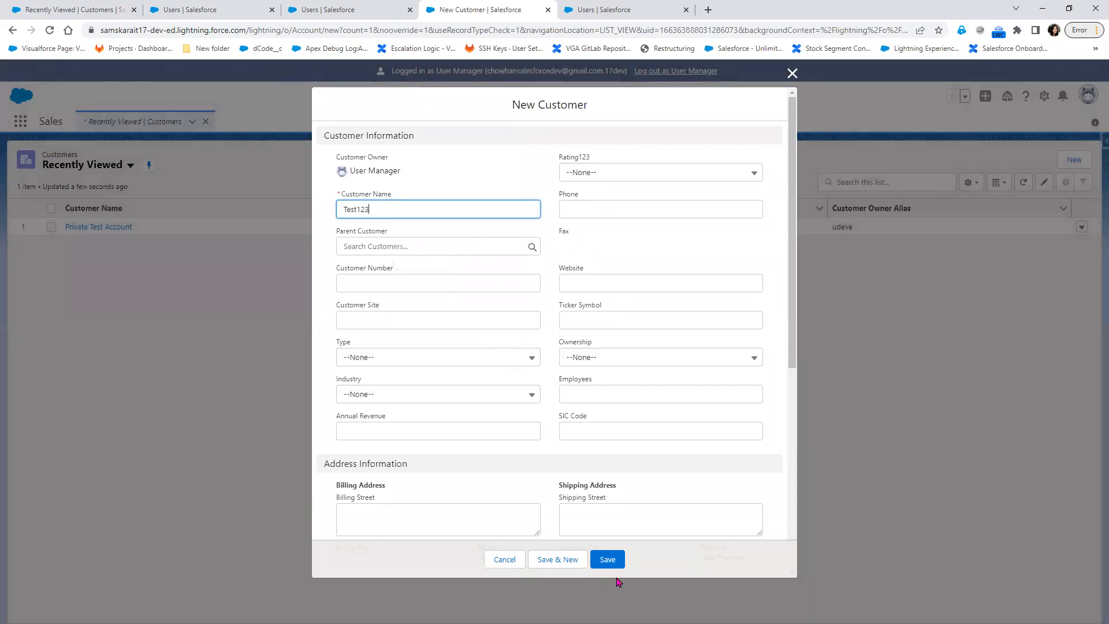
pyautogui.click(606, 557)
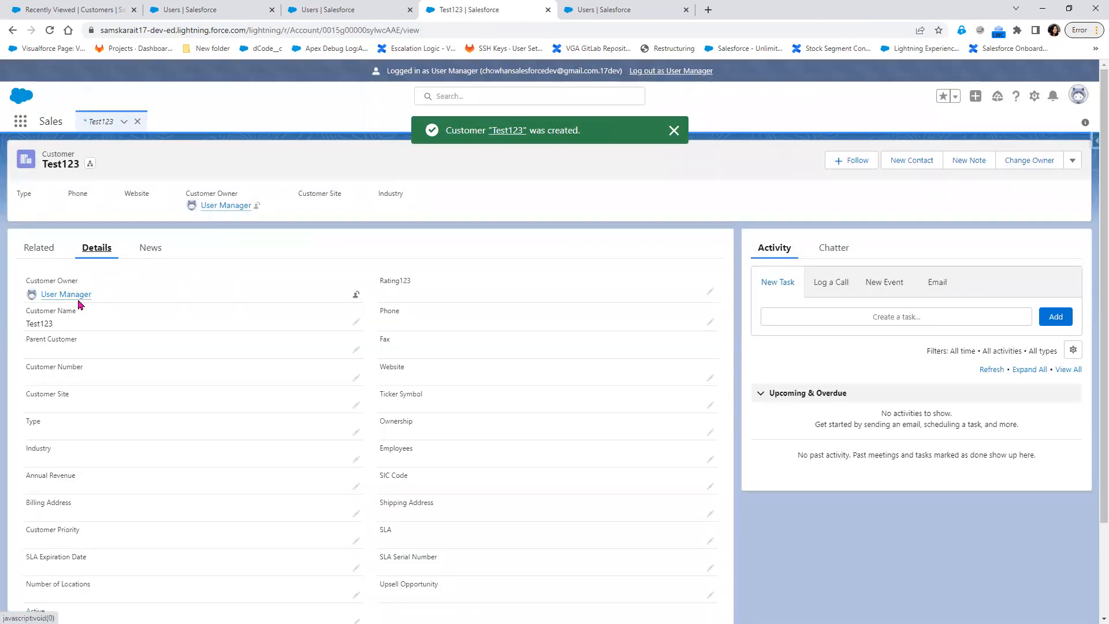
pyautogui.click(1072, 161)
# Open and dismiss Test123's Share dialog twice, then close the Test123 tab.
pyautogui.click(1042, 262)
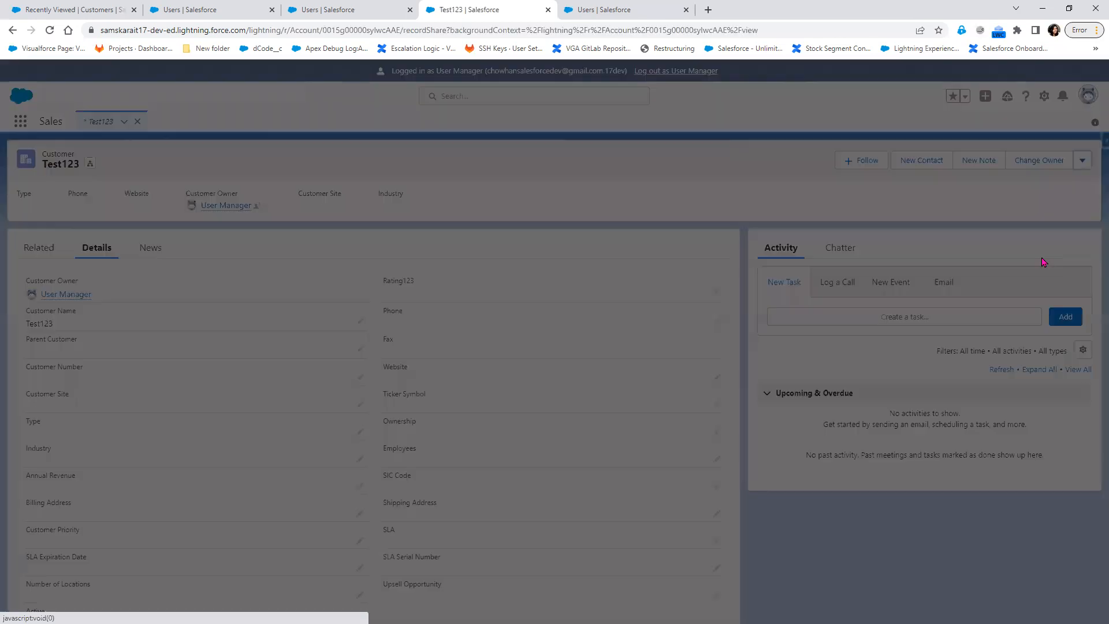
pyautogui.click(1049, 224)
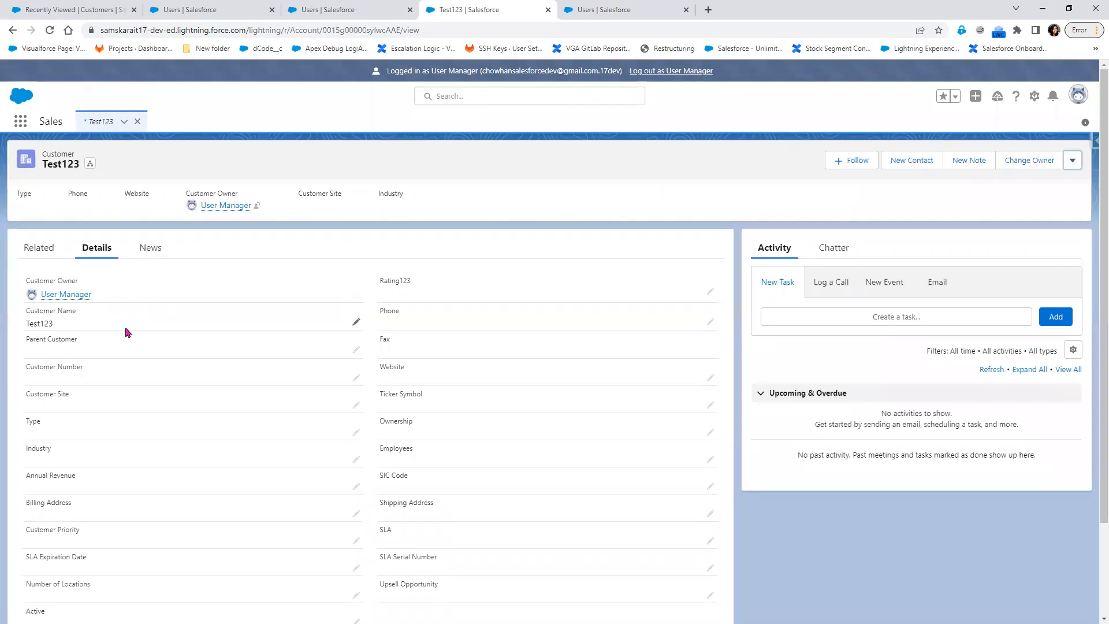
pyautogui.click(12, 30)
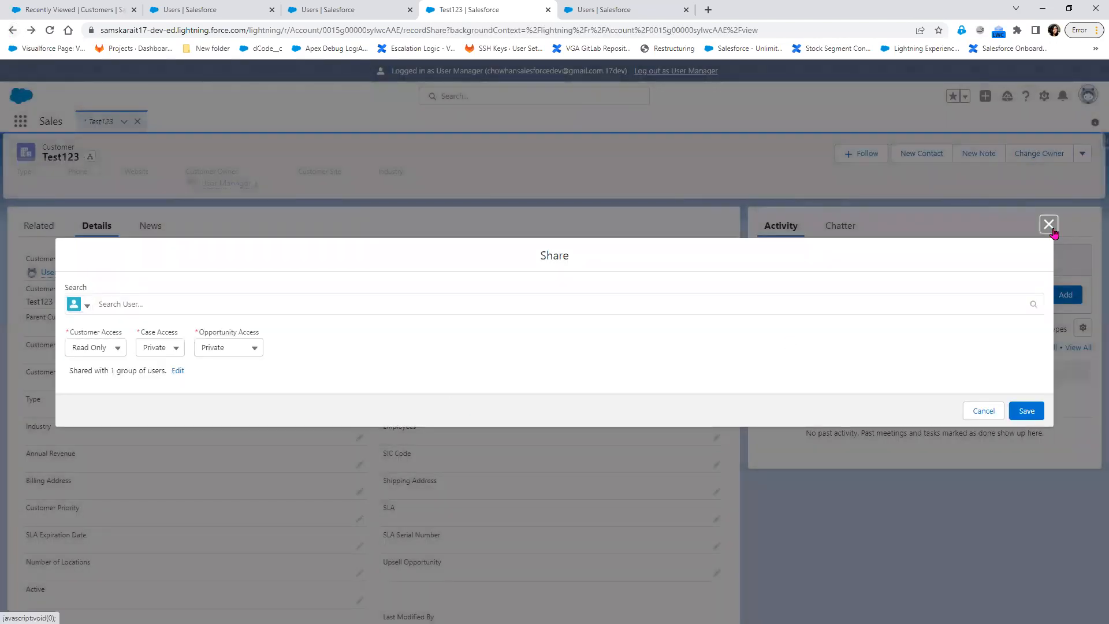
pyautogui.click(1048, 224)
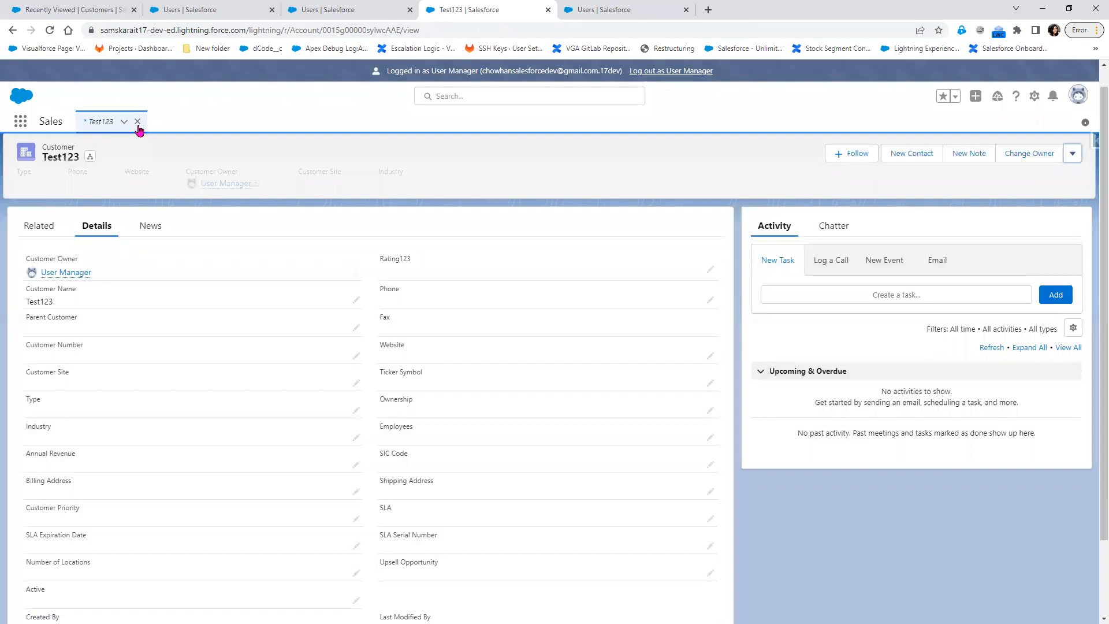
pyautogui.click(138, 123)
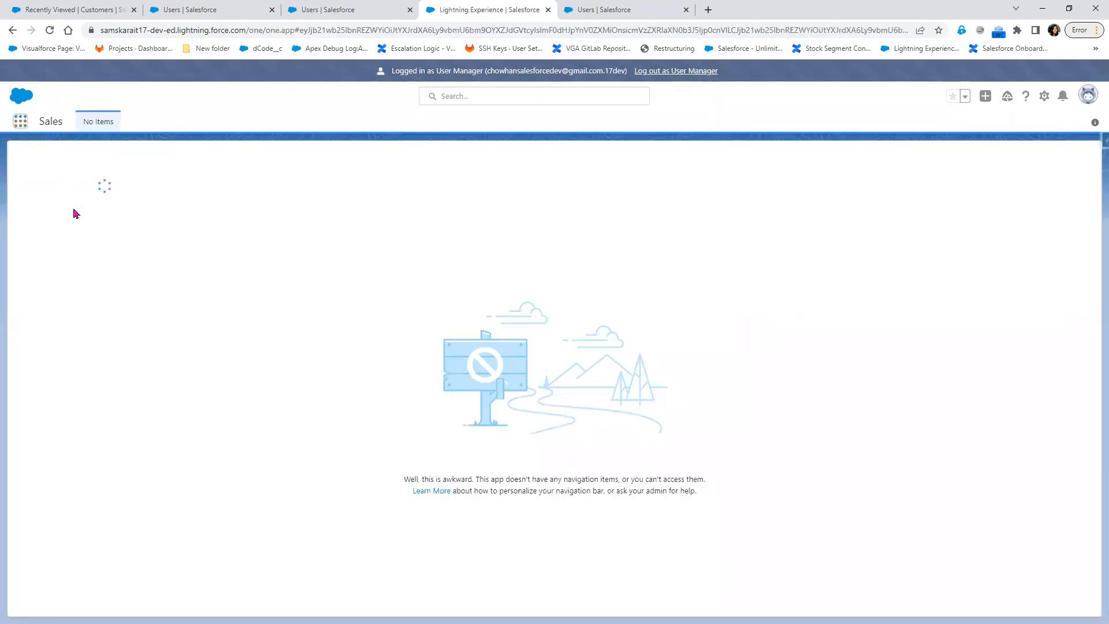
# Show the Customers list via the App Launcher, then switch to the Notepad++ requirements note.
pyautogui.click(25, 208)
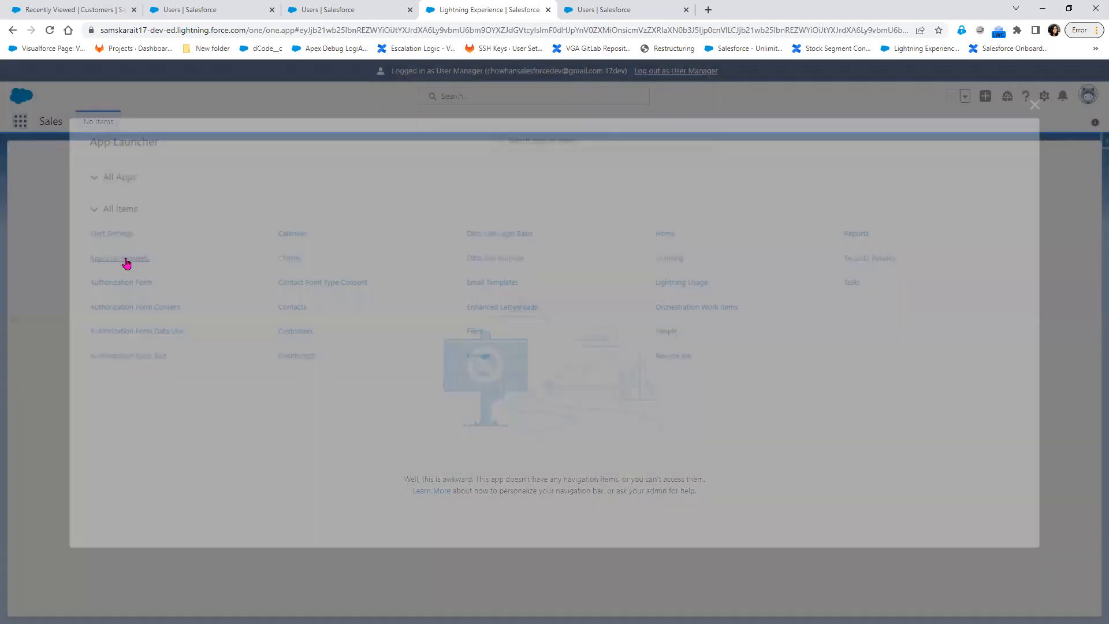
pyautogui.click(292, 332)
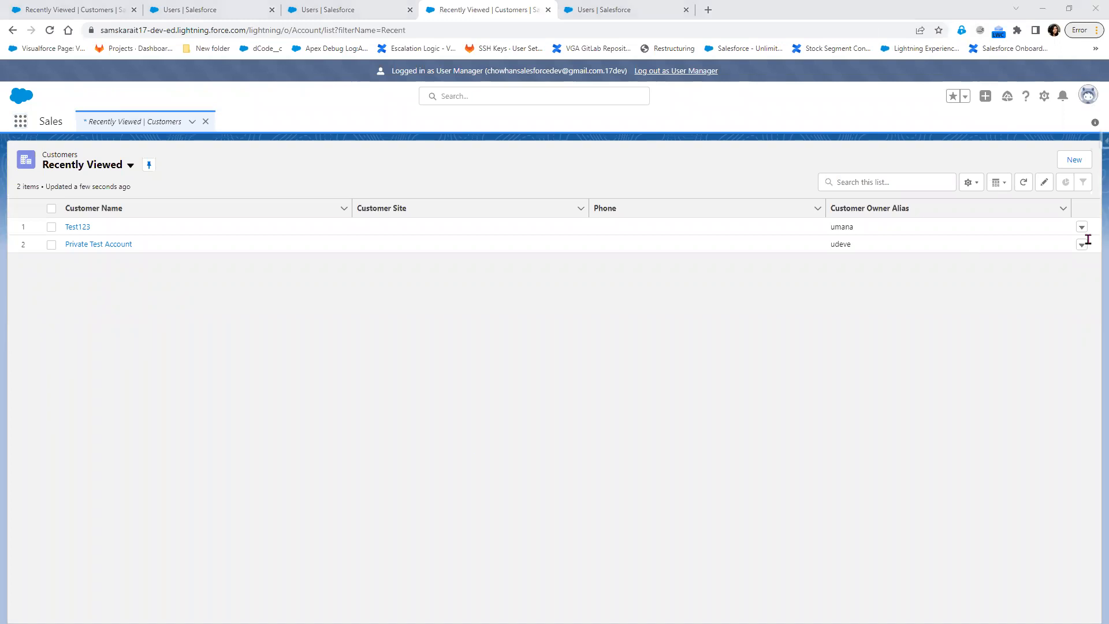
pyautogui.hotkey('alt', 'Tab')
pyautogui.press('Right')
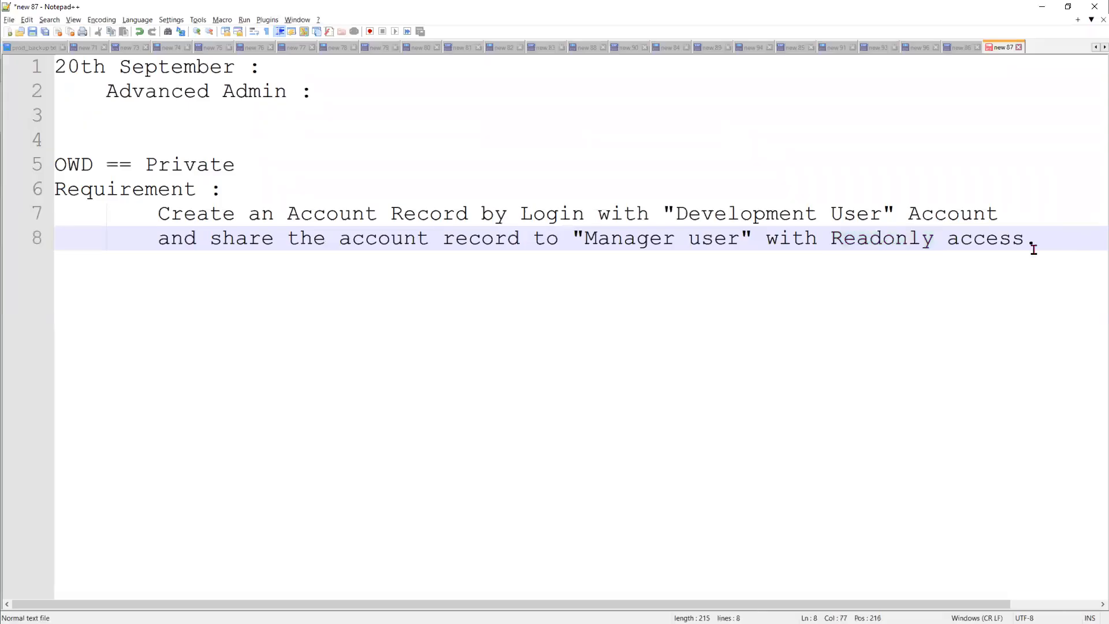
# Add a 'Navigation :' heading below the requirement and start an indented line.
pyautogui.press('Return')
pyautogui.press('Return')
pyautogui.press('BackSpace')
pyautogui.press('BackSpace')
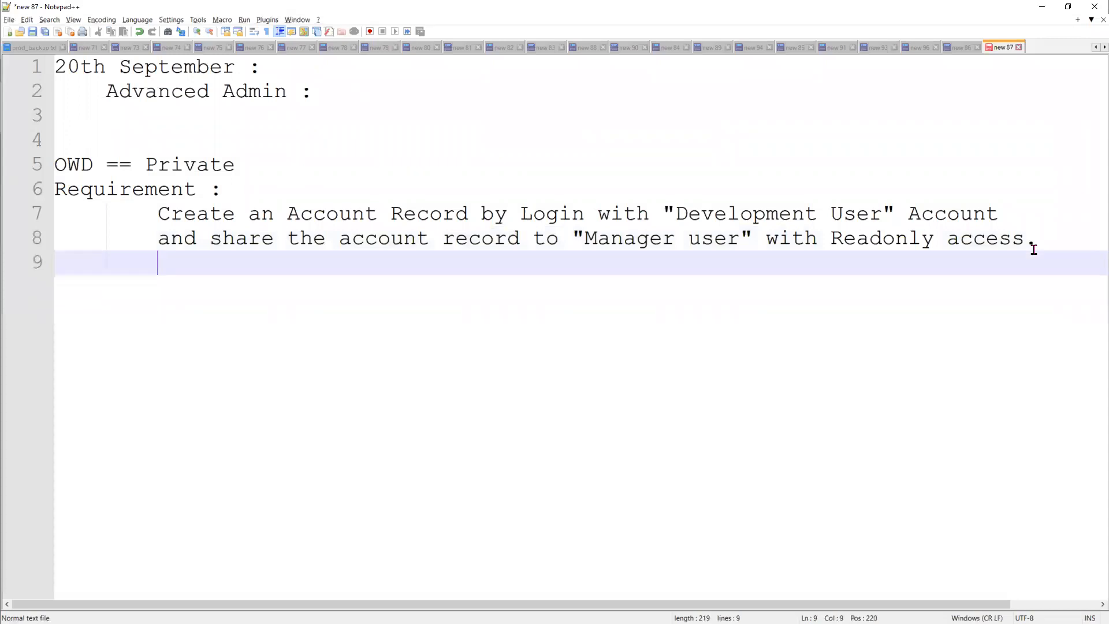
pyautogui.press('Return')
pyautogui.press('BackSpace')
pyautogui.press('BackSpace')
pyautogui.write('Navigation :')
pyautogui.press('Return')
pyautogui.press('Tab')
pyautogui.press('Tab')
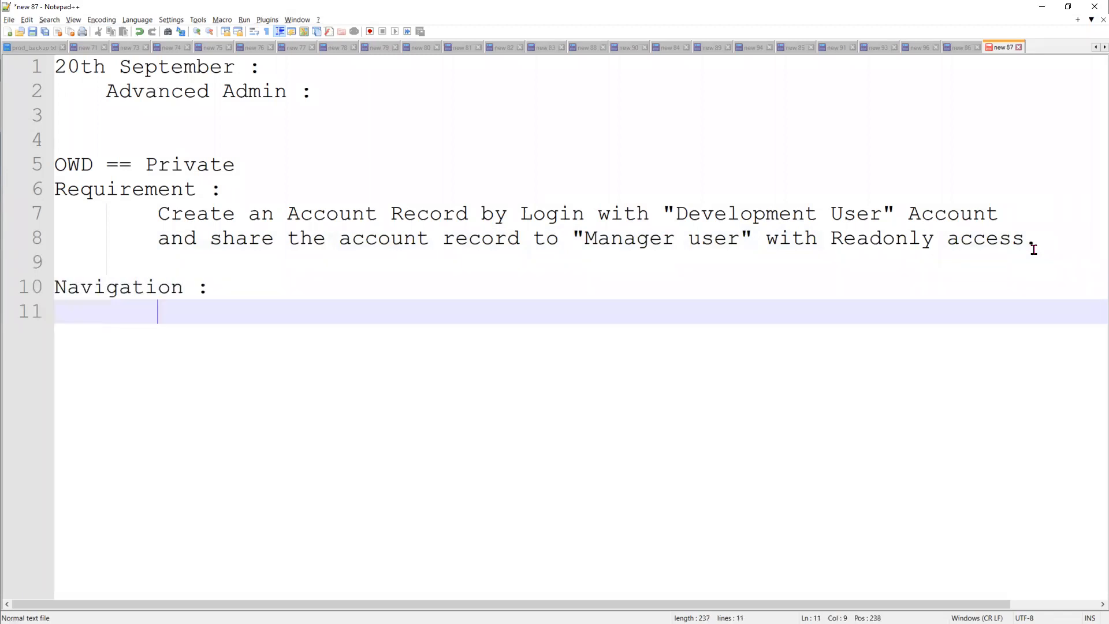
# Write step 1 as '1. Login into Development User'.
pyautogui.write('1. Lo')
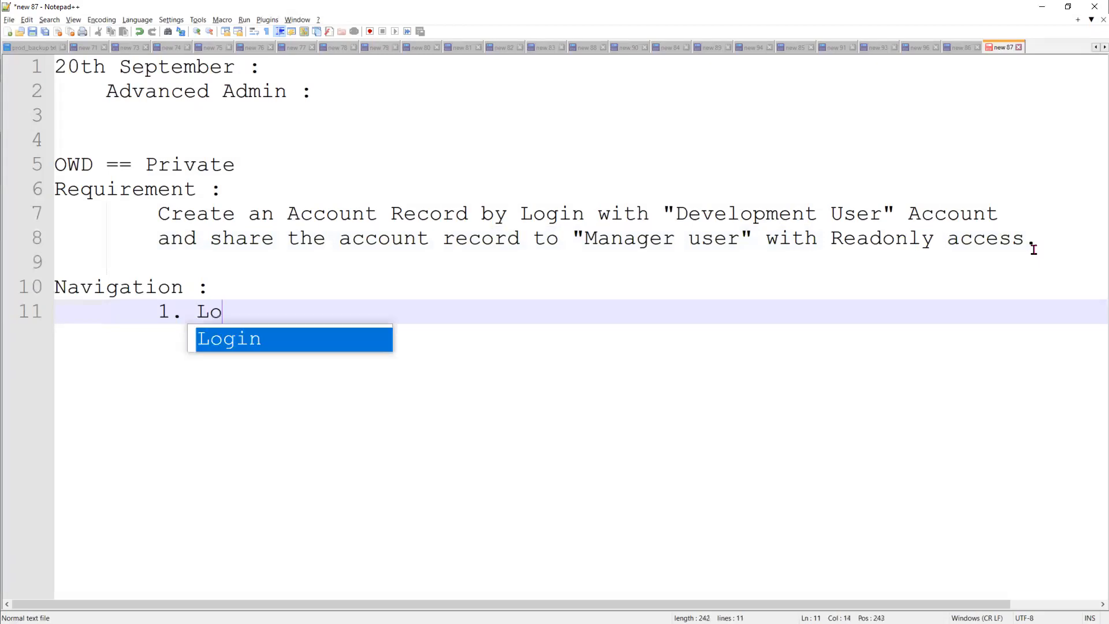
pyautogui.write('g')
pyautogui.press('BackSpace')
pyautogui.press('BackSpace')
pyautogui.press('BackSpace')
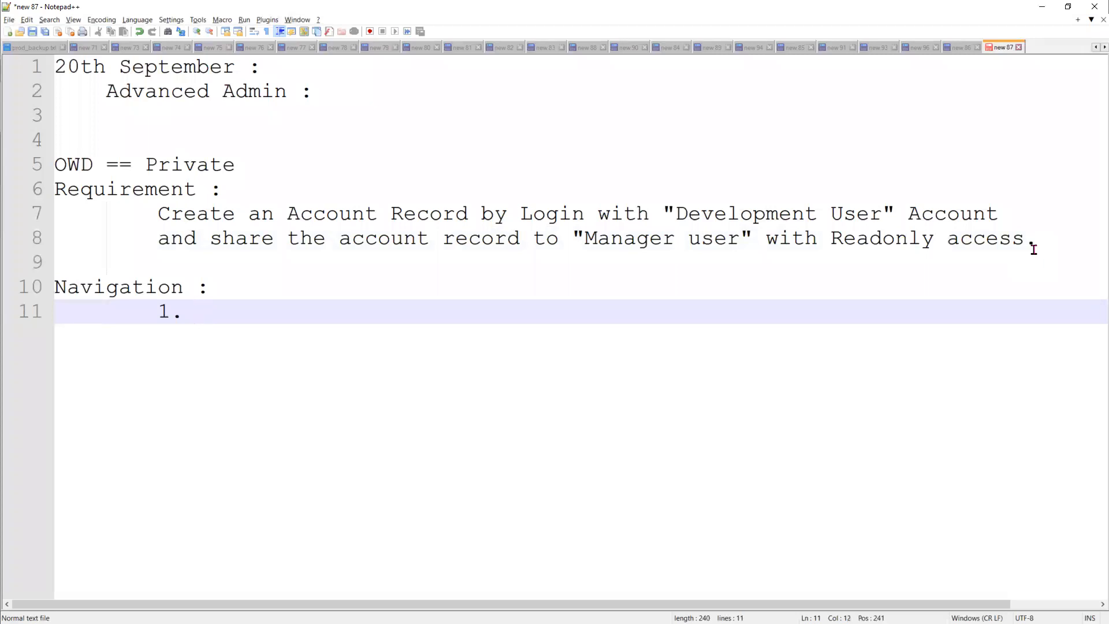
pyautogui.moveTo(1033, 248); pyautogui.dragTo(766, 239)
pyautogui.moveTo(516, 227); pyautogui.dragTo(13, 180)
pyautogui.click(214, 320)
pyautogui.write('Login into Dev')
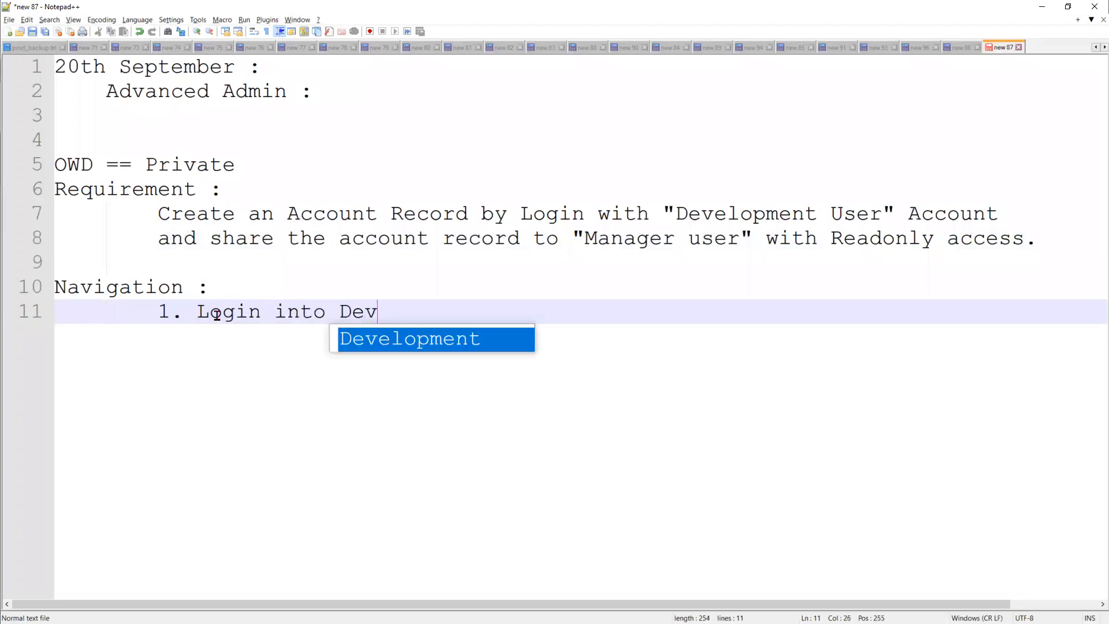
pyautogui.write('elopment User')
pyautogui.press('Return')
# Add steps 2–4: Create the Account Record, Record Details Page, clicked on sharing button.
pyautogui.write('2. Crea')
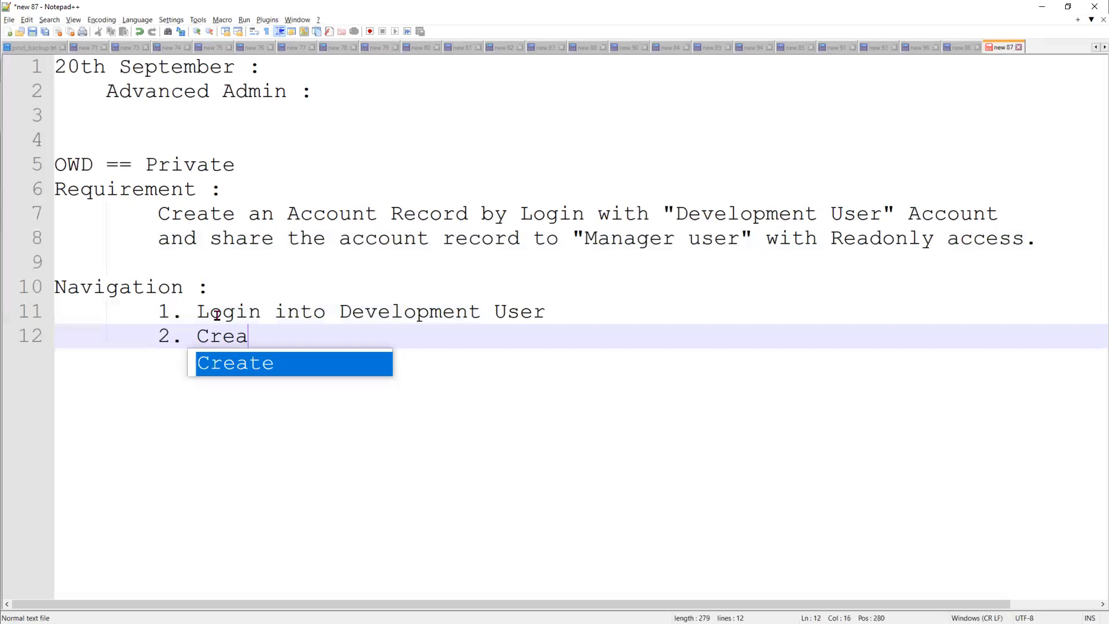
pyautogui.write('te the Account Record')
pyautogui.press('Return')
pyautogui.press('Return')
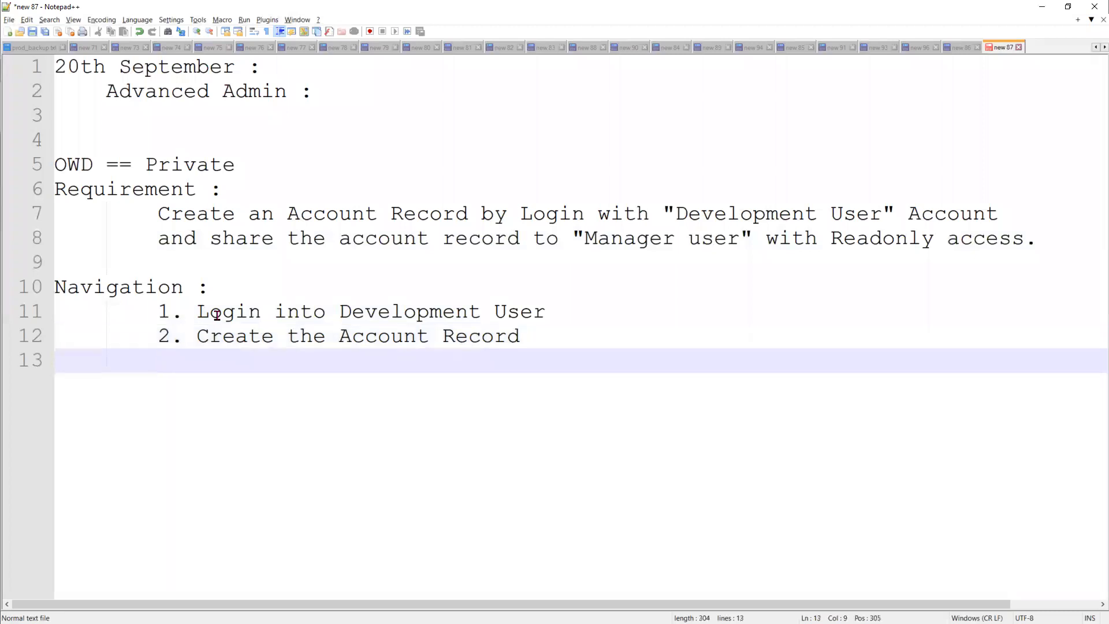
pyautogui.write('3)')
pyautogui.press('BackSpace')
pyautogui.press('BackSpace')
pyautogui.write('.')
pyautogui.write('go to')
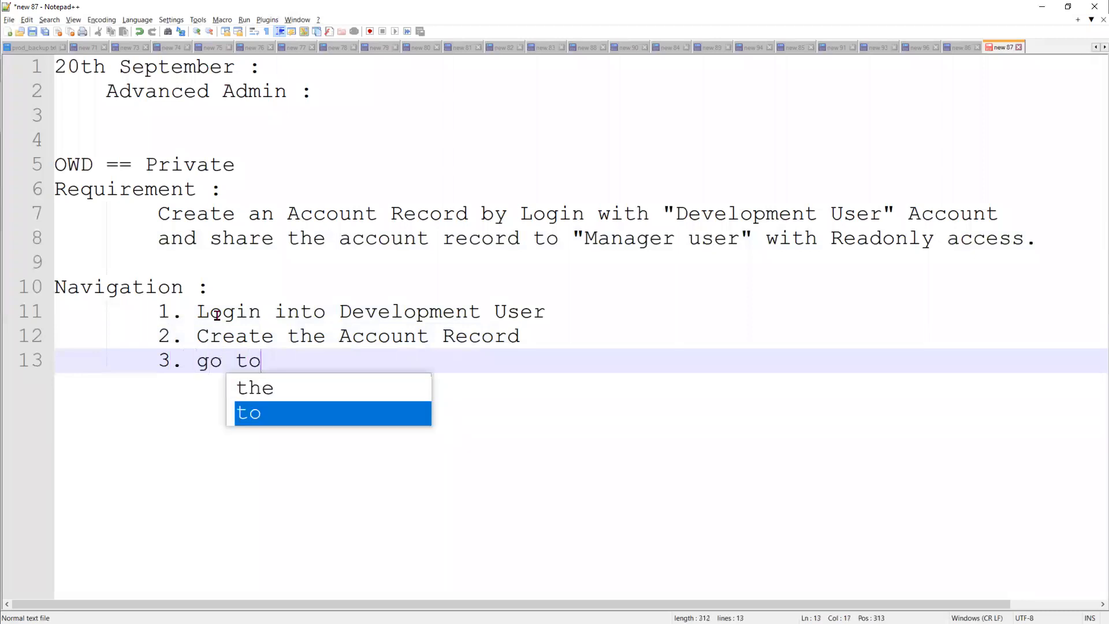
pyautogui.write(' De')
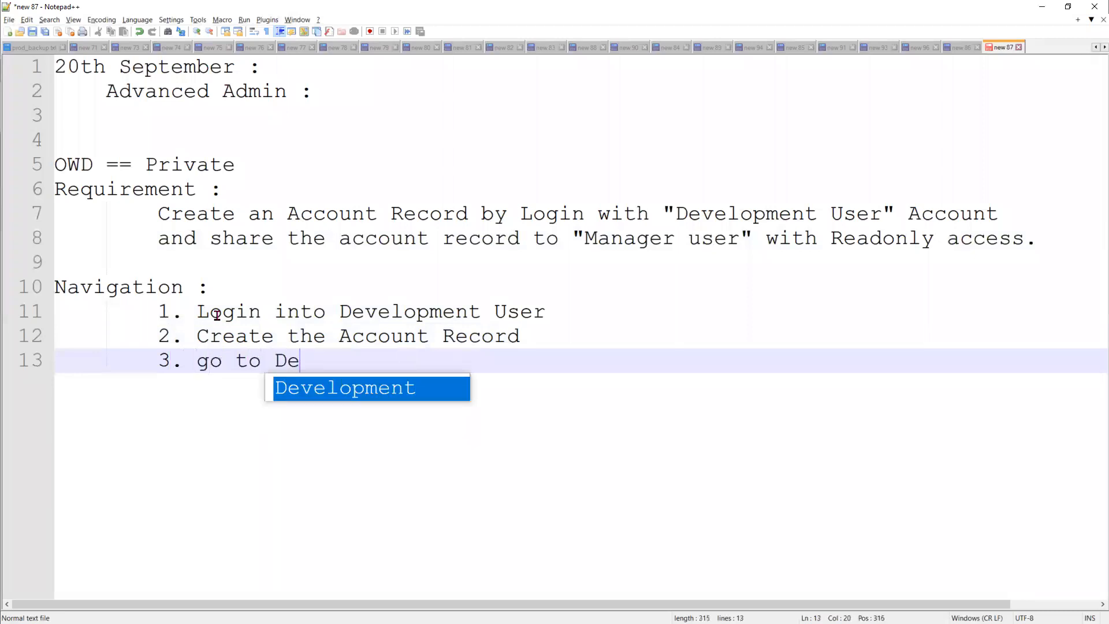
pyautogui.press('BackSpace')
pyautogui.press('BackSpace')
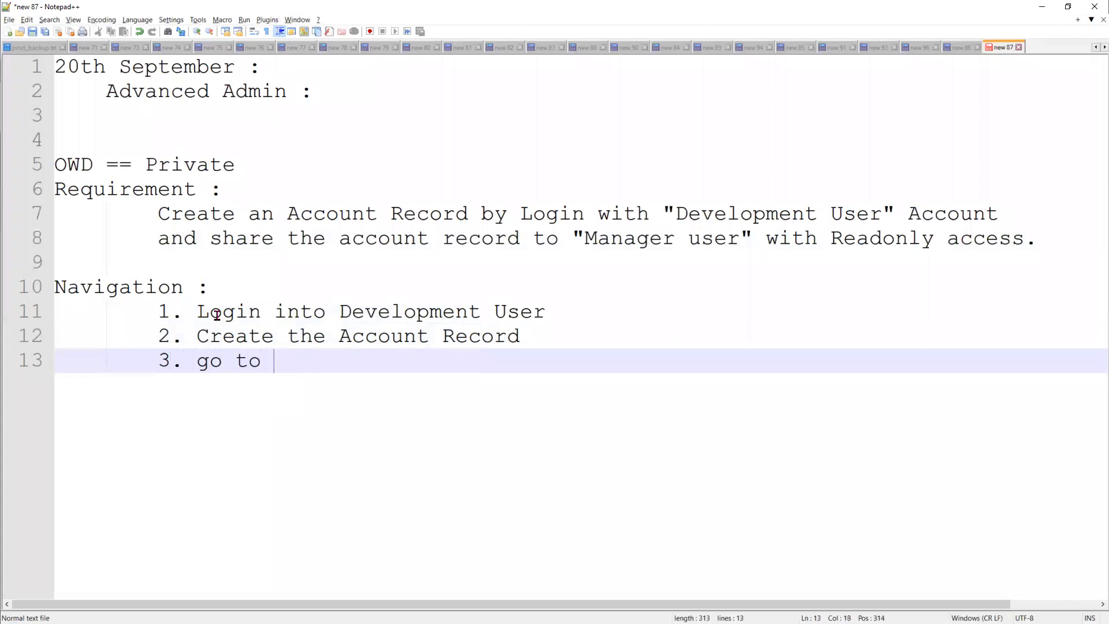
pyautogui.write('Record Details Page')
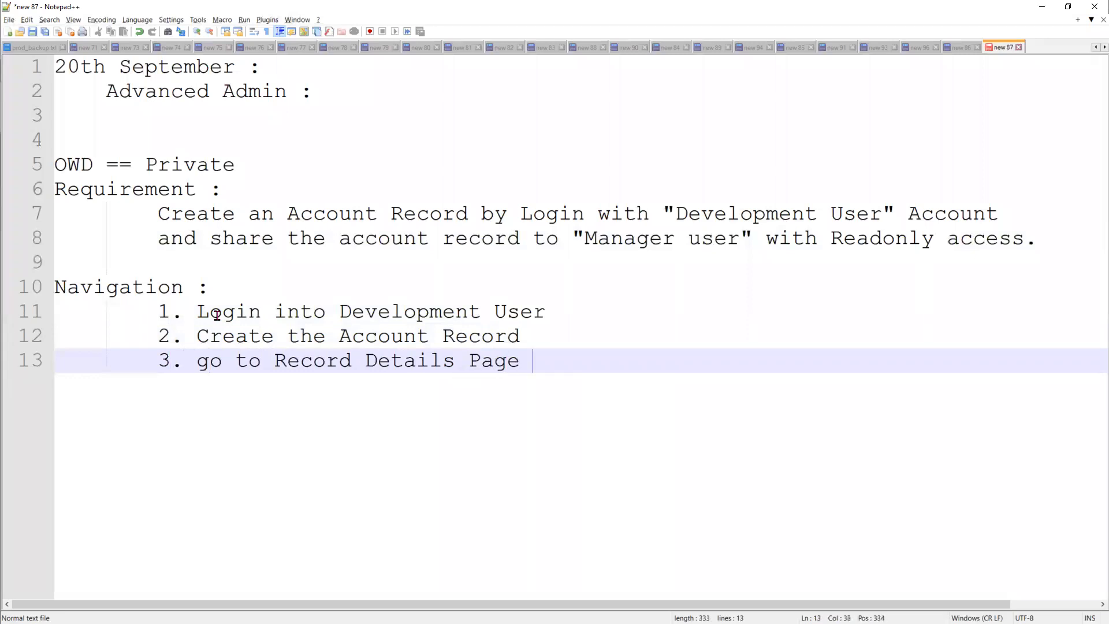
pyautogui.press('Return')
pyautogui.write('4.')
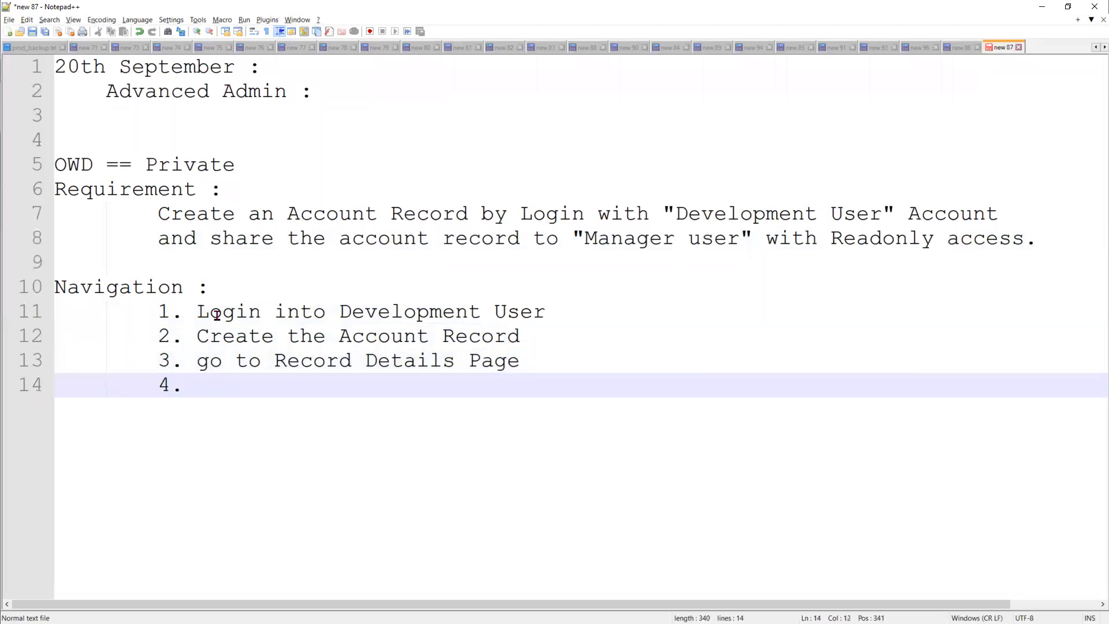
pyautogui.write(' clicked on sh')
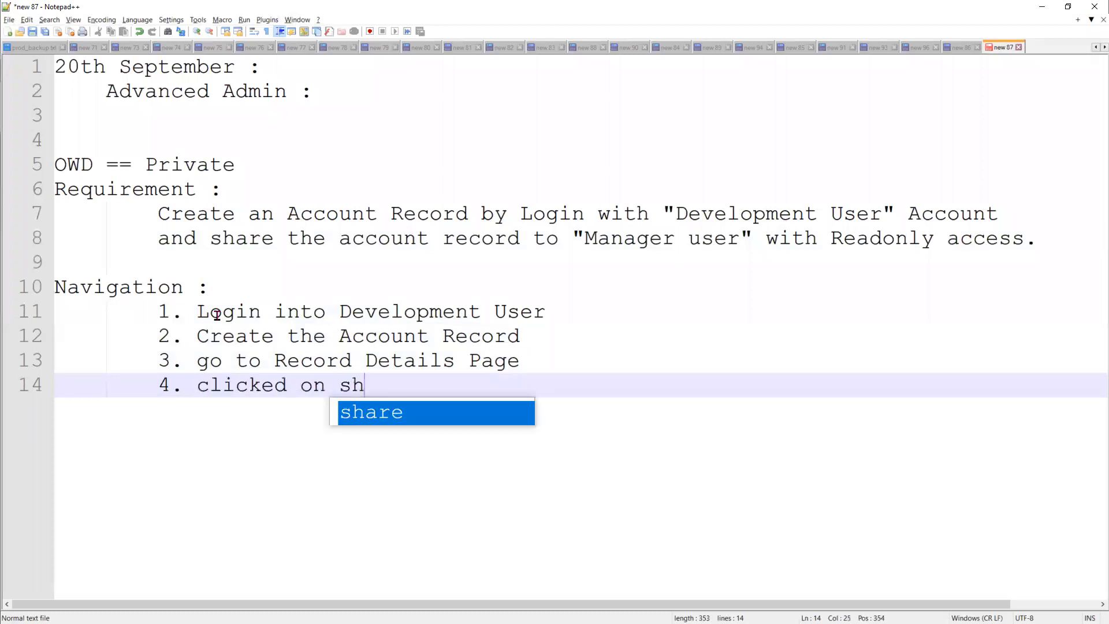
pyautogui.write('aring button')
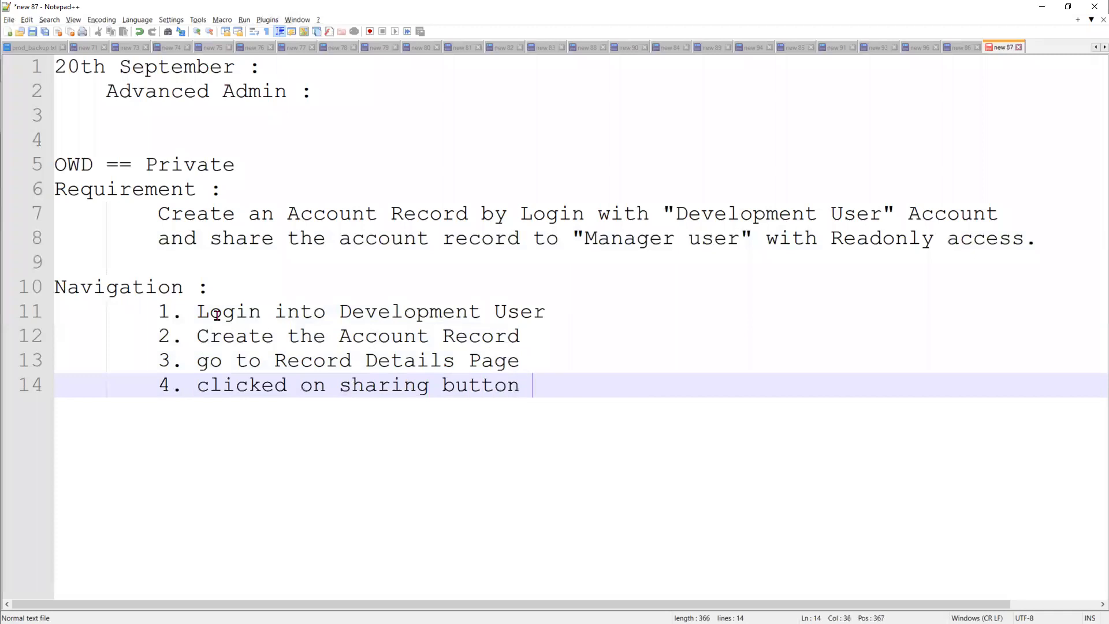
pyautogui.press('Return')
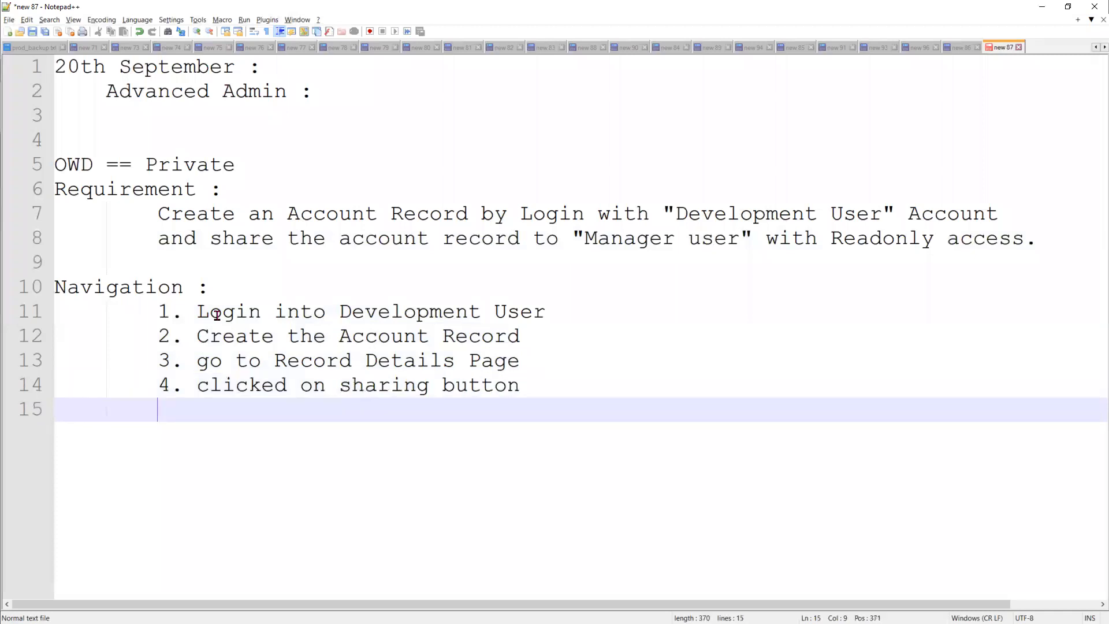
# Add step 5: 'Select the User from the Lookup icon to share the Record'.
pyautogui.write('5. Select ')
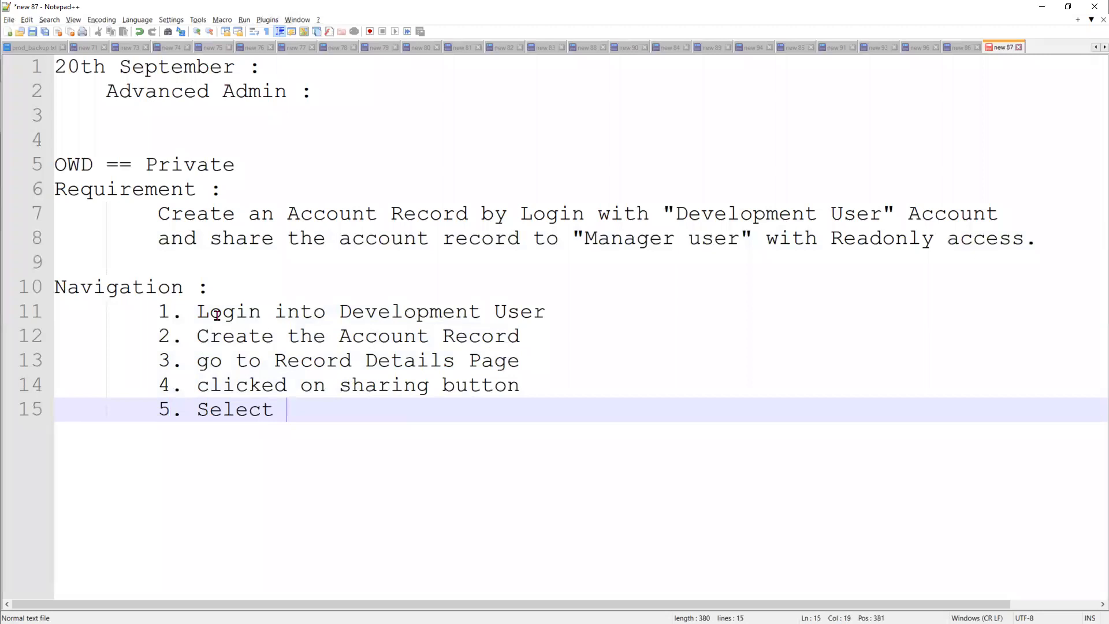
pyautogui.write('the ')
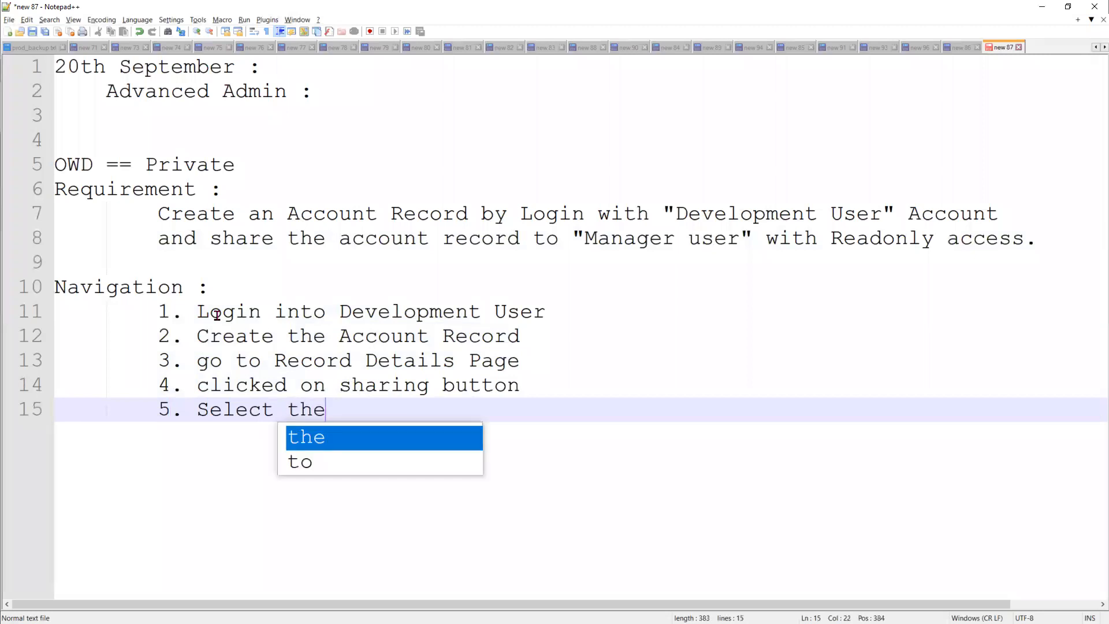
pyautogui.write('User')
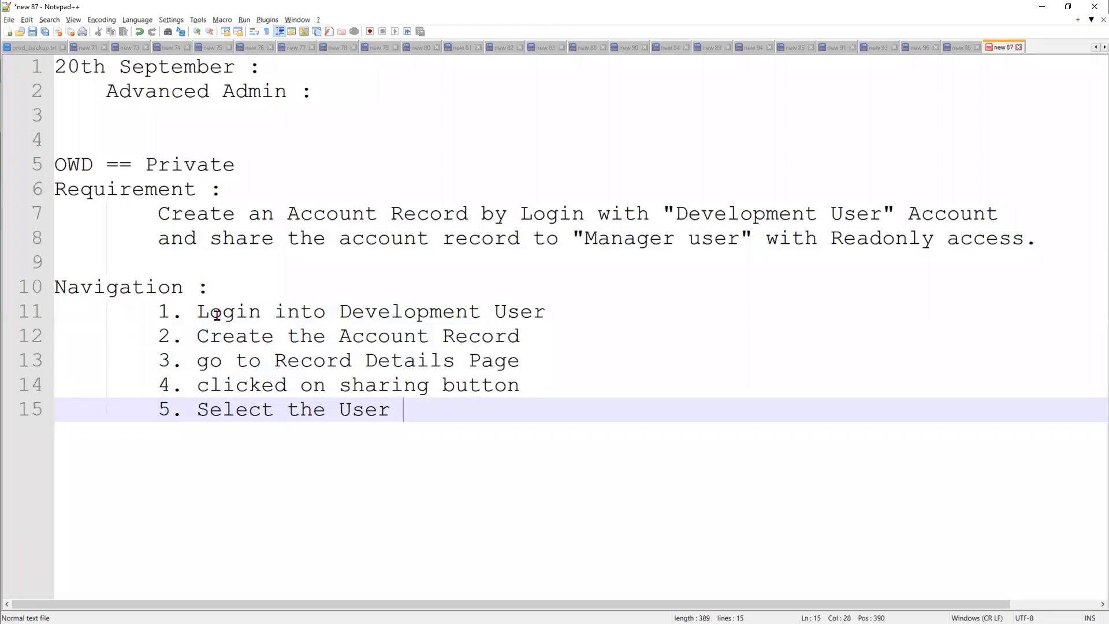
pyautogui.write('from th')
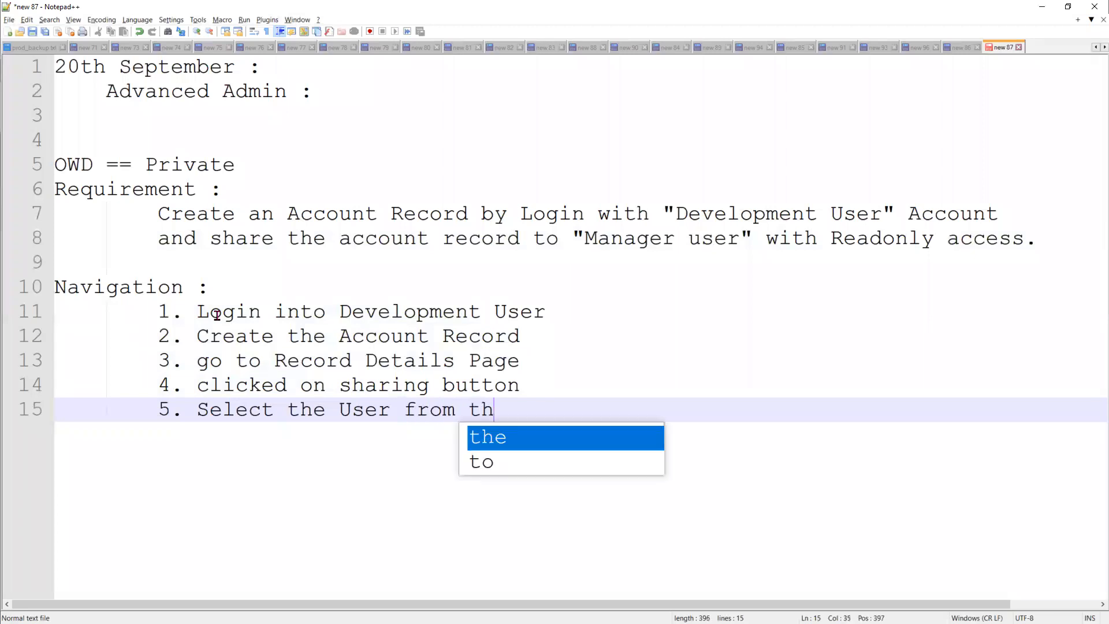
pyautogui.write('e Looku')
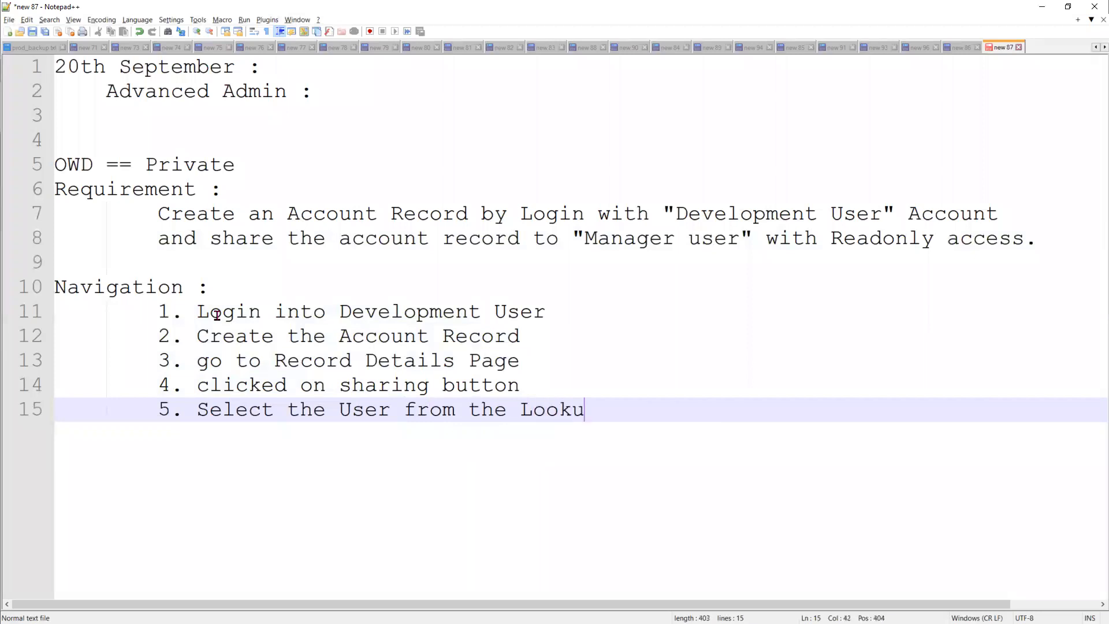
pyautogui.write('p icon to sha')
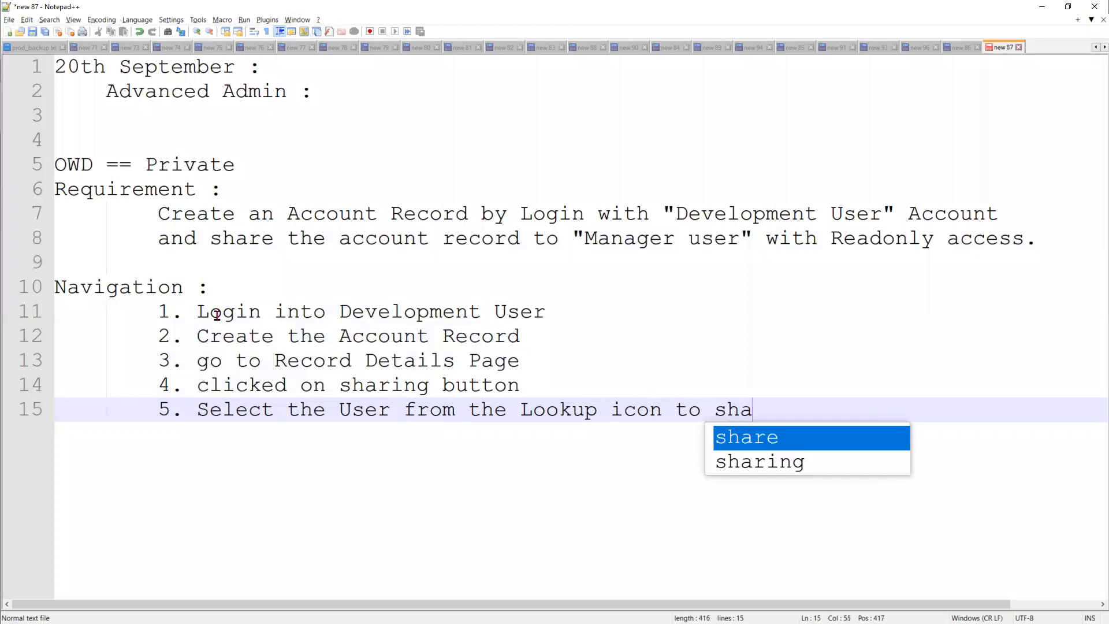
pyautogui.write('re the Record')
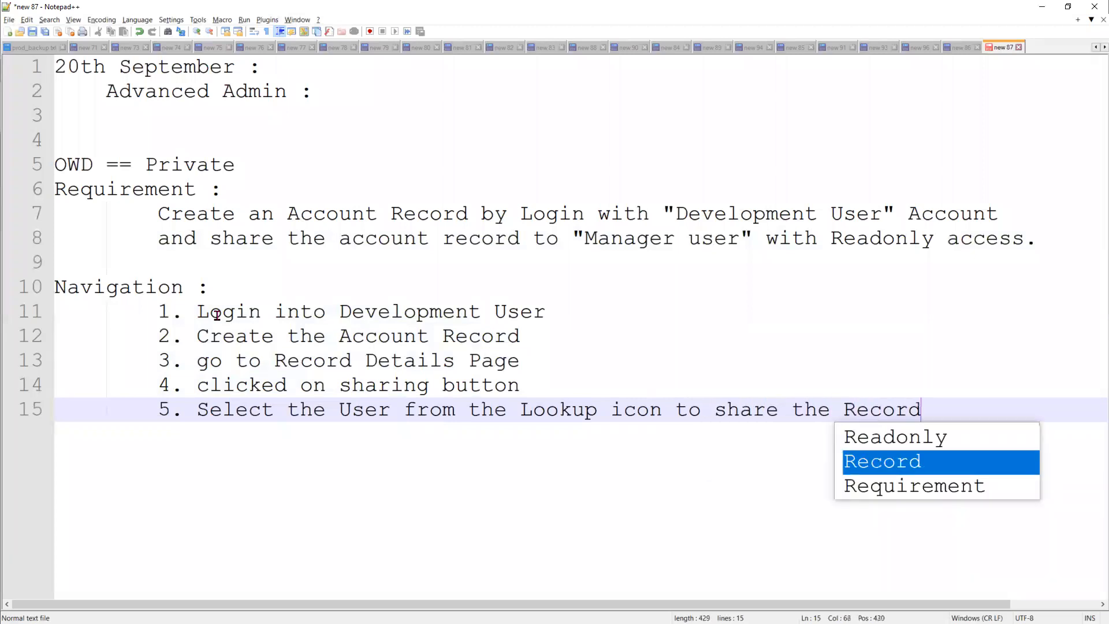
pyautogui.press('Escape')
pyautogui.press('Return')
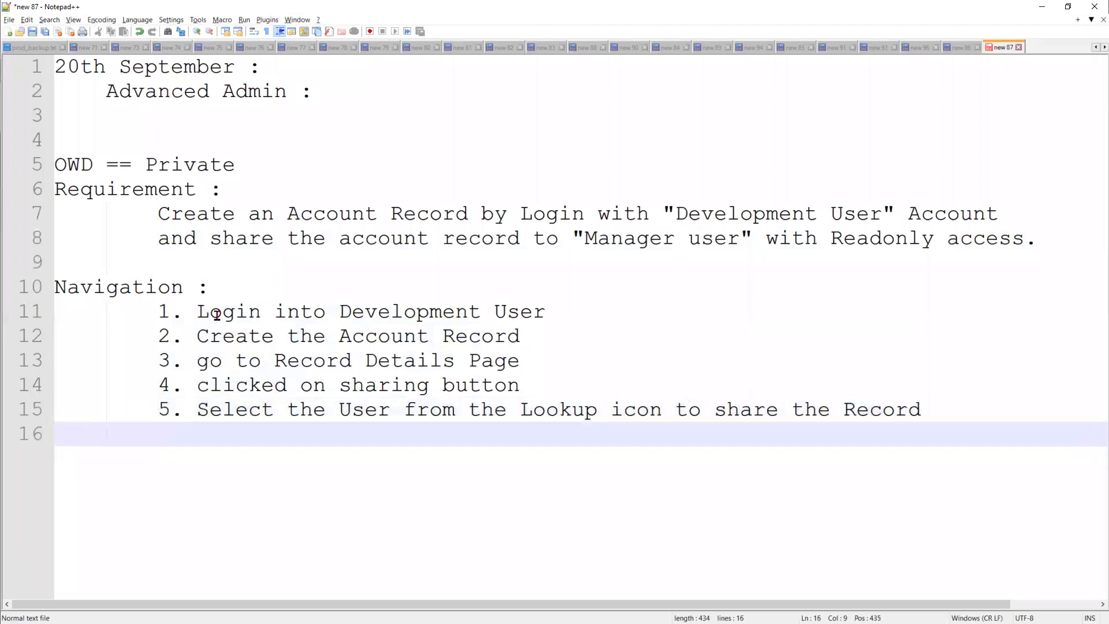
# Add steps '6. Access Level : Read Only' and '7. save button', then bring up the Paint sharing diagram.
pyautogui.write('6. Access Le')
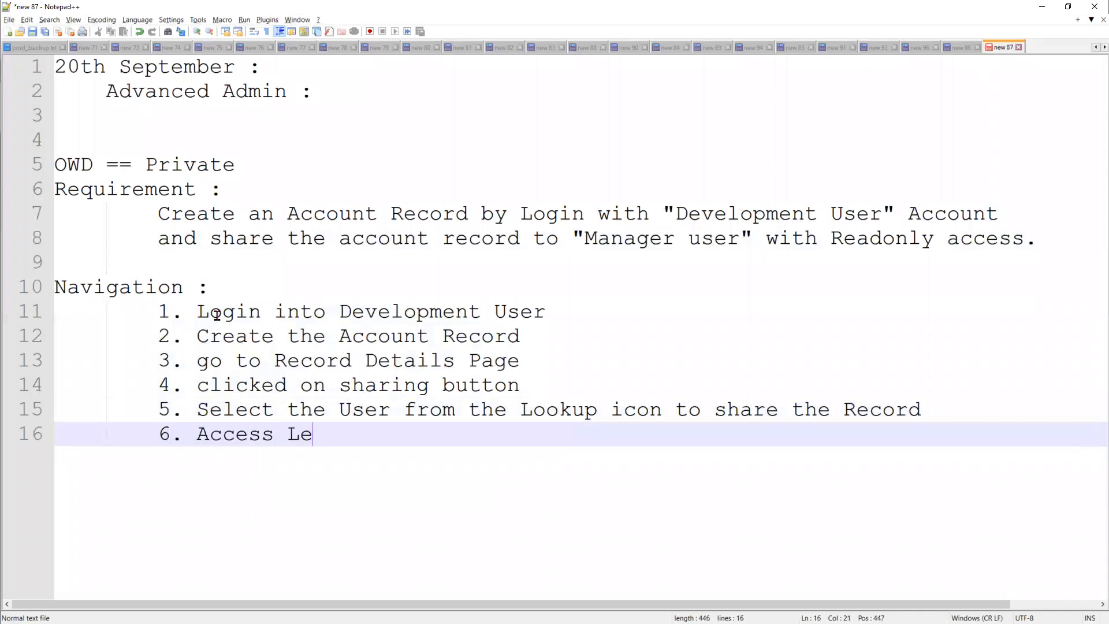
pyautogui.write('vel : Read ')
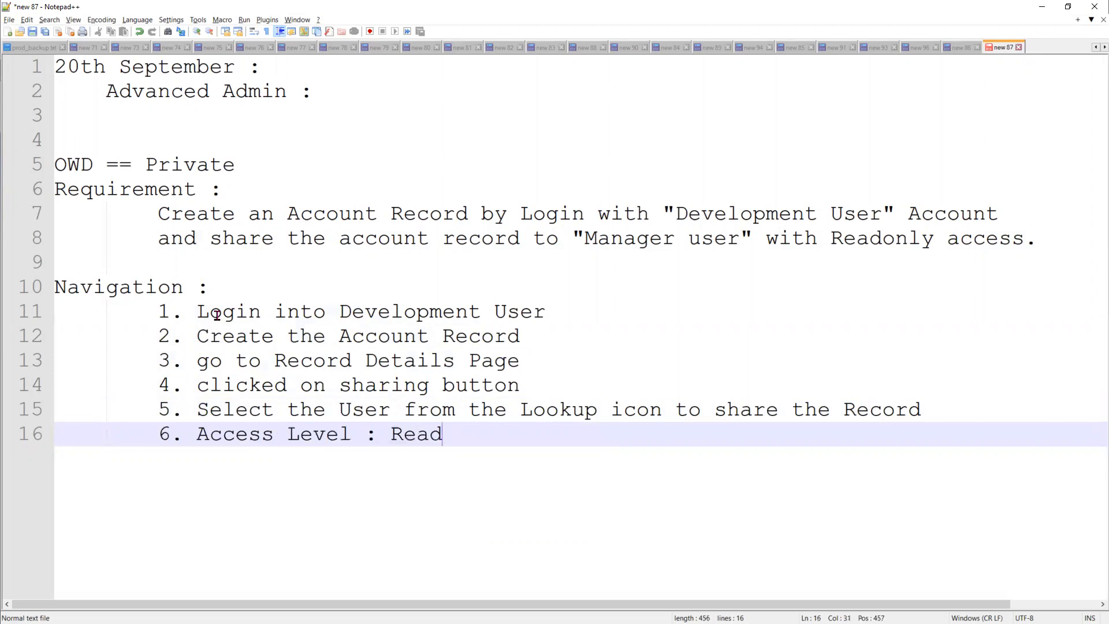
pyautogui.write('Only')
pyautogui.press('Return')
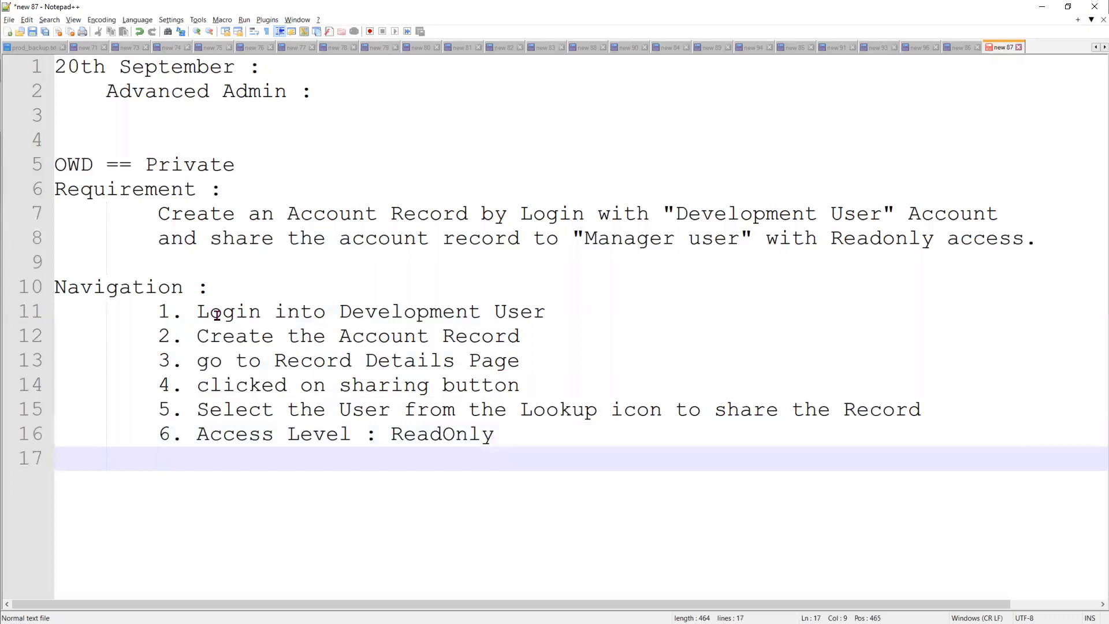
pyautogui.write('7. save button')
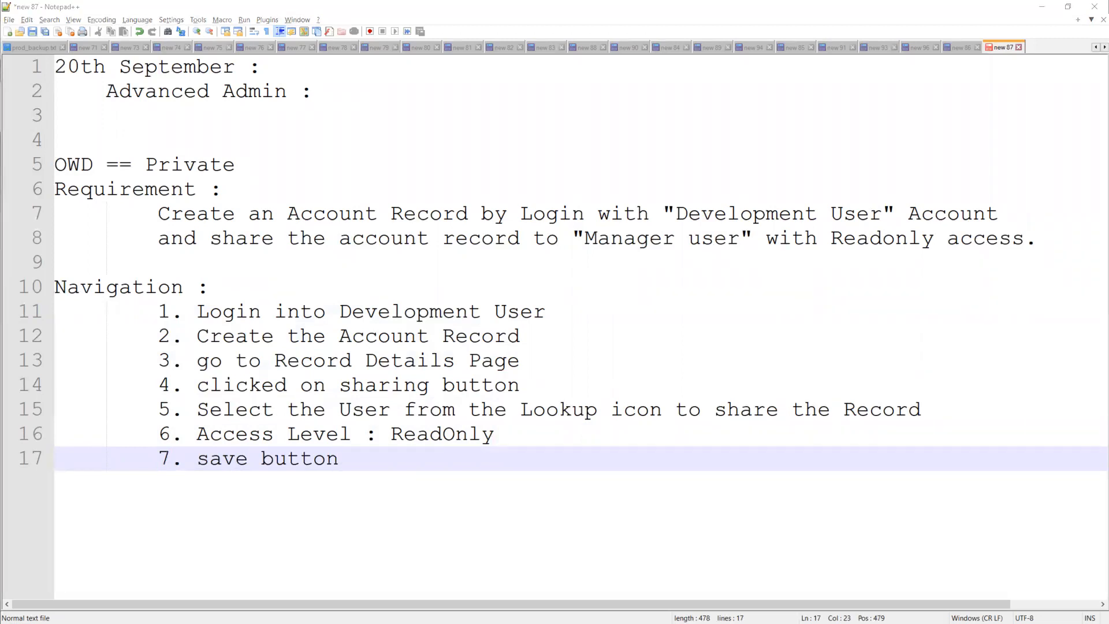
pyautogui.hotkey('alt', 'Tab')
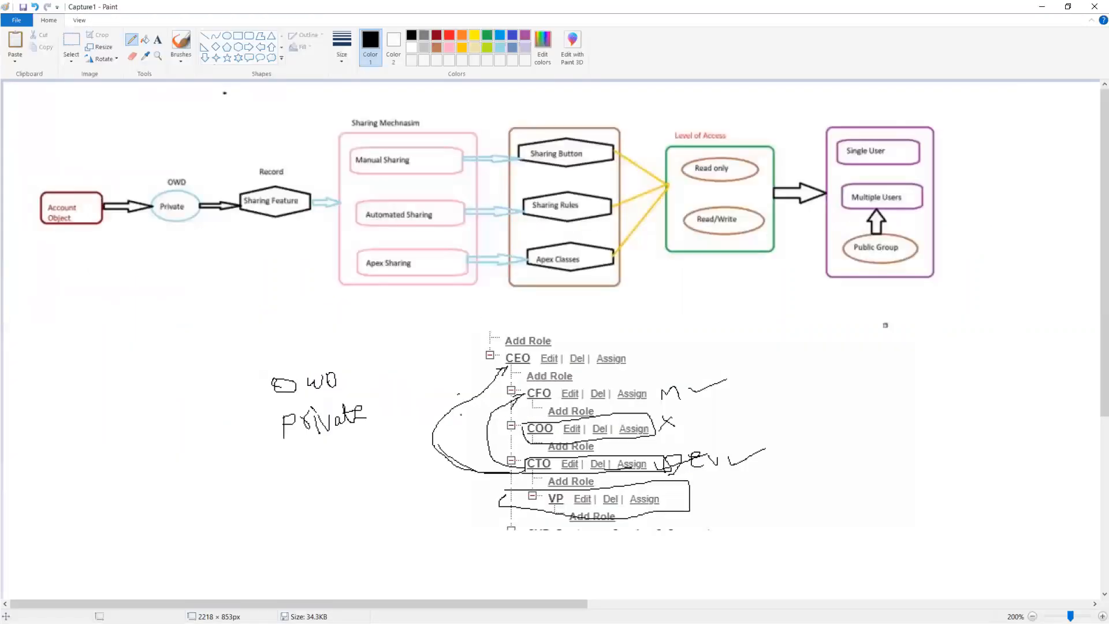
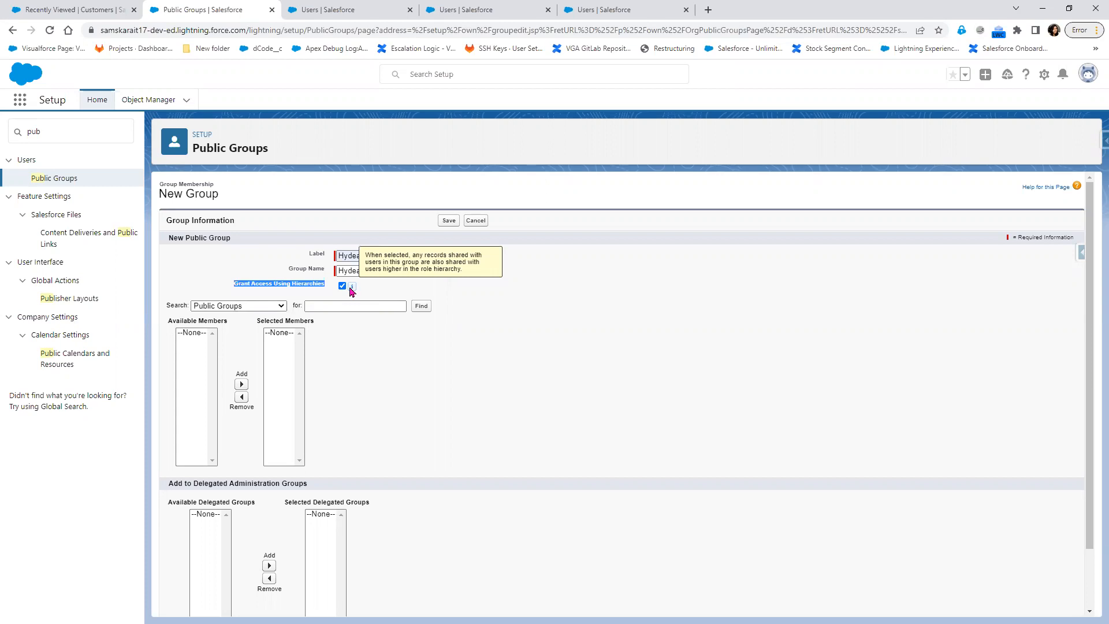
# In the Paint sharing diagram, circle VP in brown and draw a connecting curve from it.
pyautogui.hotkey('alt', 'Tab')
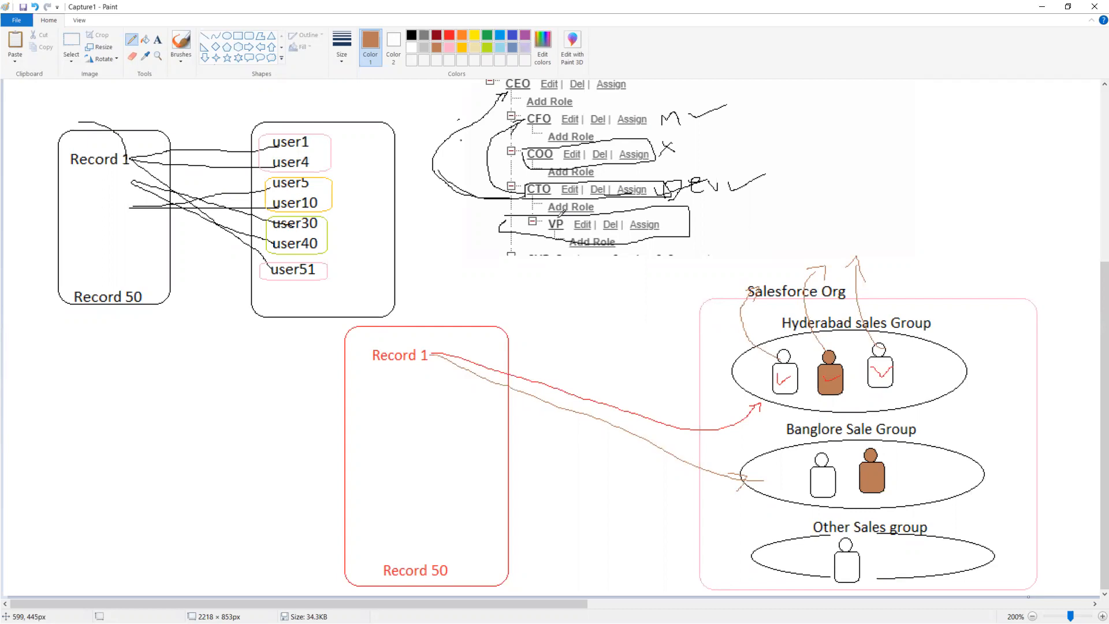
pyautogui.moveTo(555, 214)
pyautogui.mouseDown()
pyautogui.moveTo(772, 368)
pyautogui.moveTo(760, 369)
pyautogui.mouseUp()
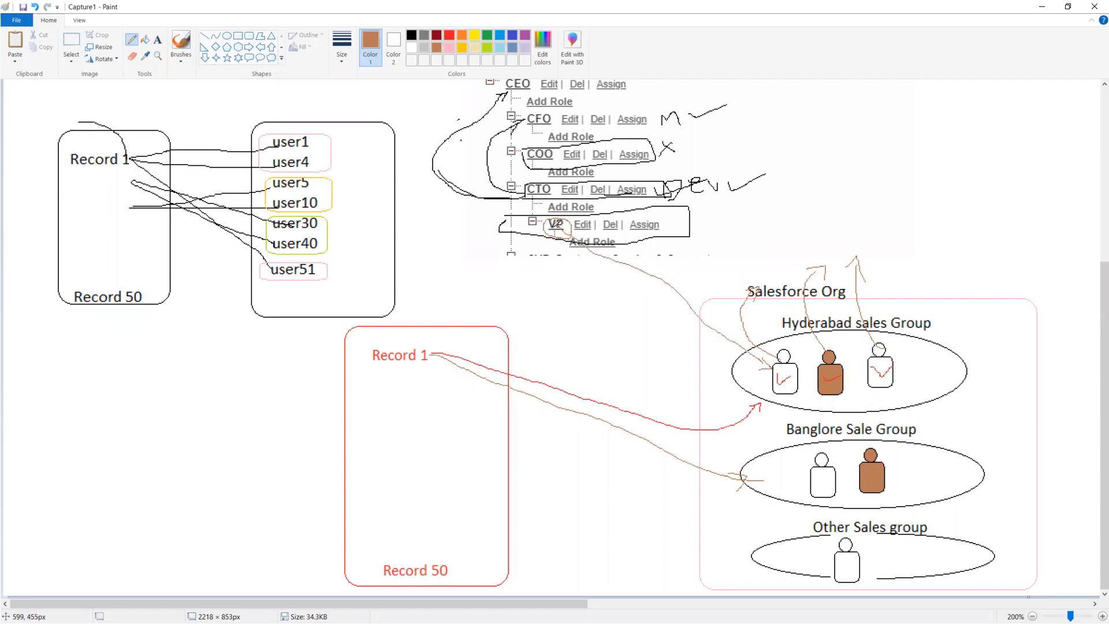
pyautogui.moveTo(558, 226)
pyautogui.mouseDown()
pyautogui.moveTo(519, 225)
pyautogui.moveTo(513, 203)
pyautogui.moveTo(547, 191)
pyautogui.mouseUp()
# Search Users and add five users, including User Manager, User Development and User Testing, as members.
pyautogui.hotkey('alt', 'Tab')
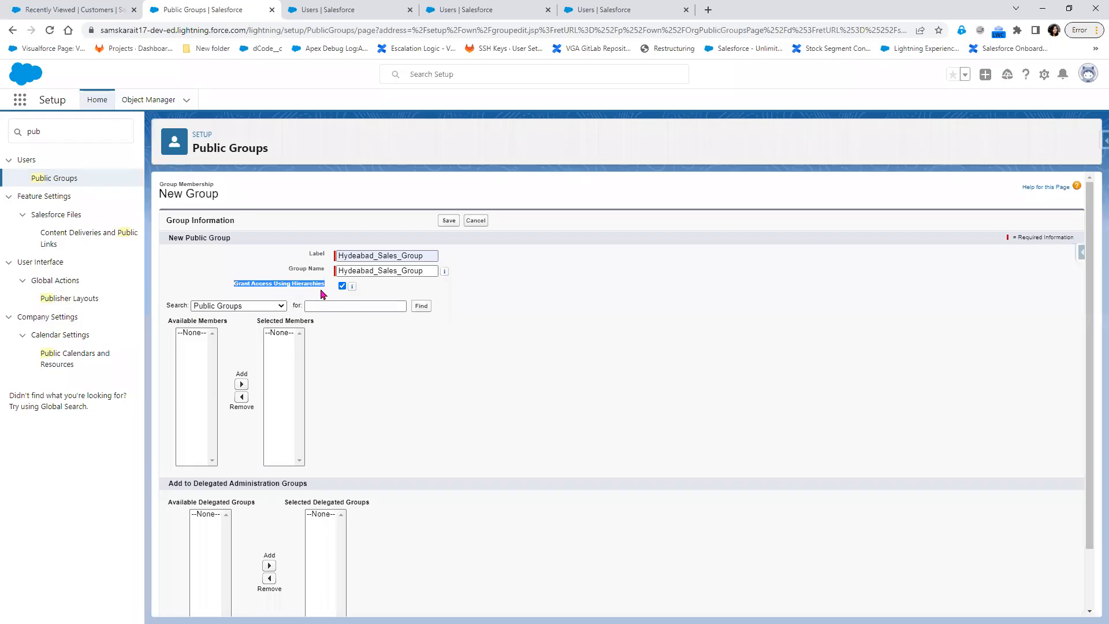
pyautogui.click(279, 305)
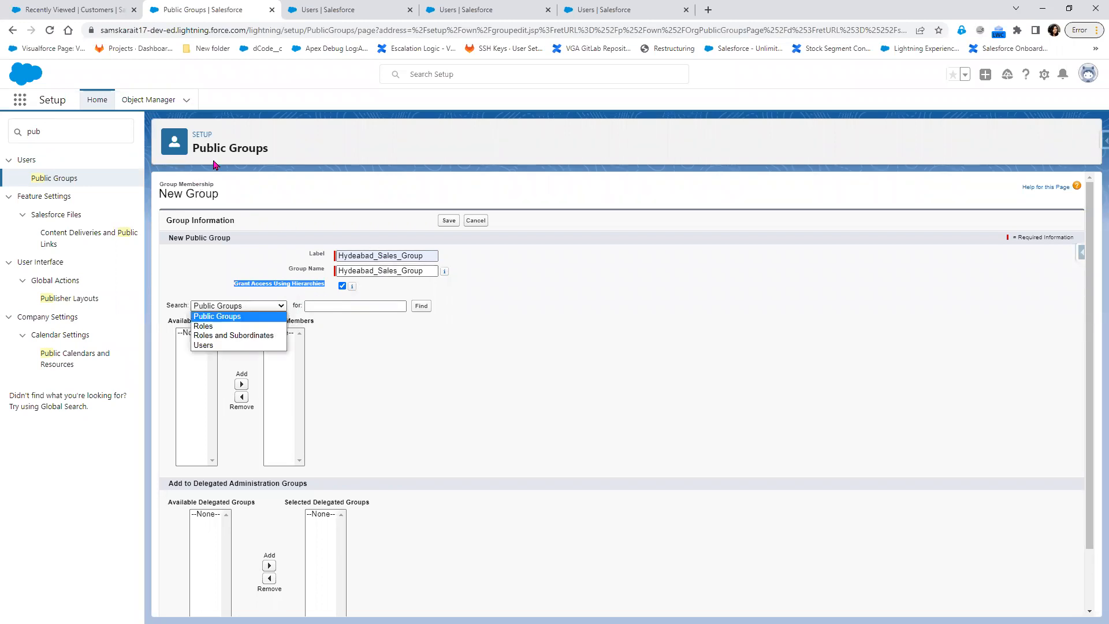
pyautogui.click(236, 345)
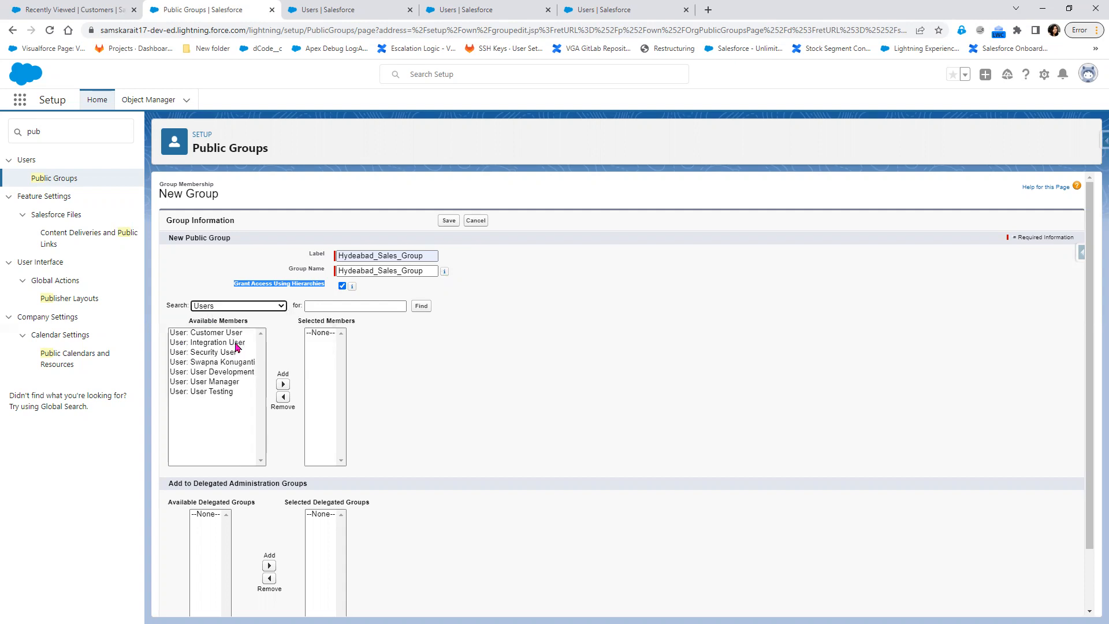
pyautogui.click(222, 354)
pyautogui.keyDown('ctrl'); pyautogui.click(223, 366); pyautogui.keyUp('ctrl')
pyautogui.keyDown('ctrl'); pyautogui.click(224, 373); pyautogui.keyUp('ctrl')
pyautogui.keyDown('ctrl'); pyautogui.click(224, 381); pyautogui.keyUp('ctrl')
pyautogui.keyDown('ctrl'); pyautogui.click(225, 384); pyautogui.keyUp('ctrl')
pyautogui.keyDown('ctrl'); pyautogui.click(215, 374); pyautogui.keyUp('ctrl')
pyautogui.keyDown('ctrl'); pyautogui.click(222, 384); pyautogui.keyUp('ctrl')
pyautogui.keyDown('ctrl'); pyautogui.click(222, 374); pyautogui.keyUp('ctrl')
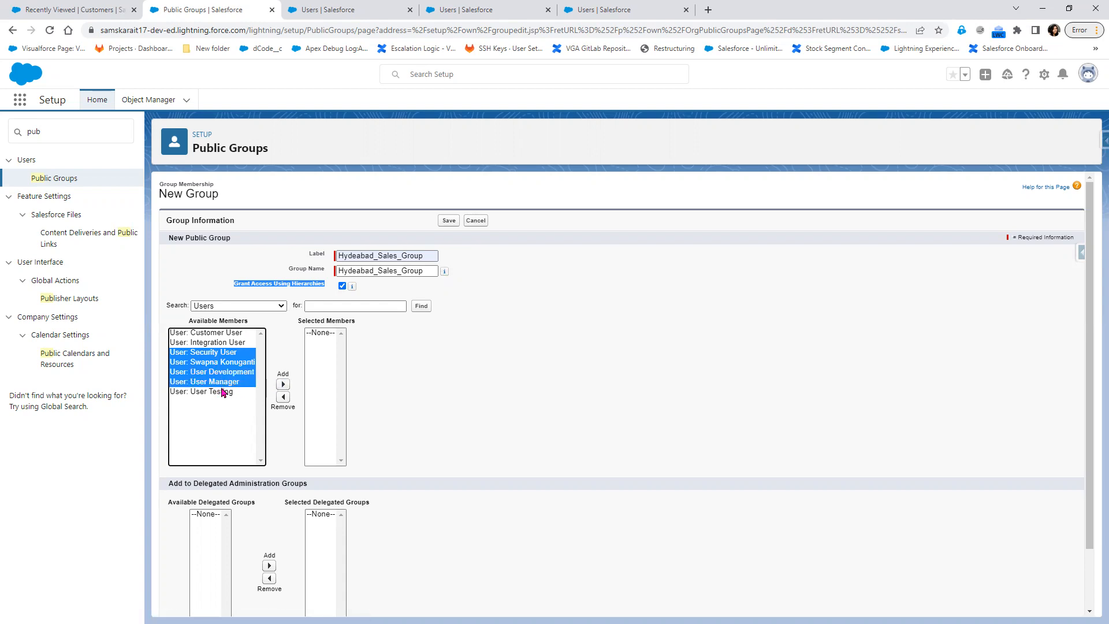
pyautogui.keyDown('ctrl'); pyautogui.click(224, 391); pyautogui.keyUp('ctrl')
pyautogui.click(281, 385)
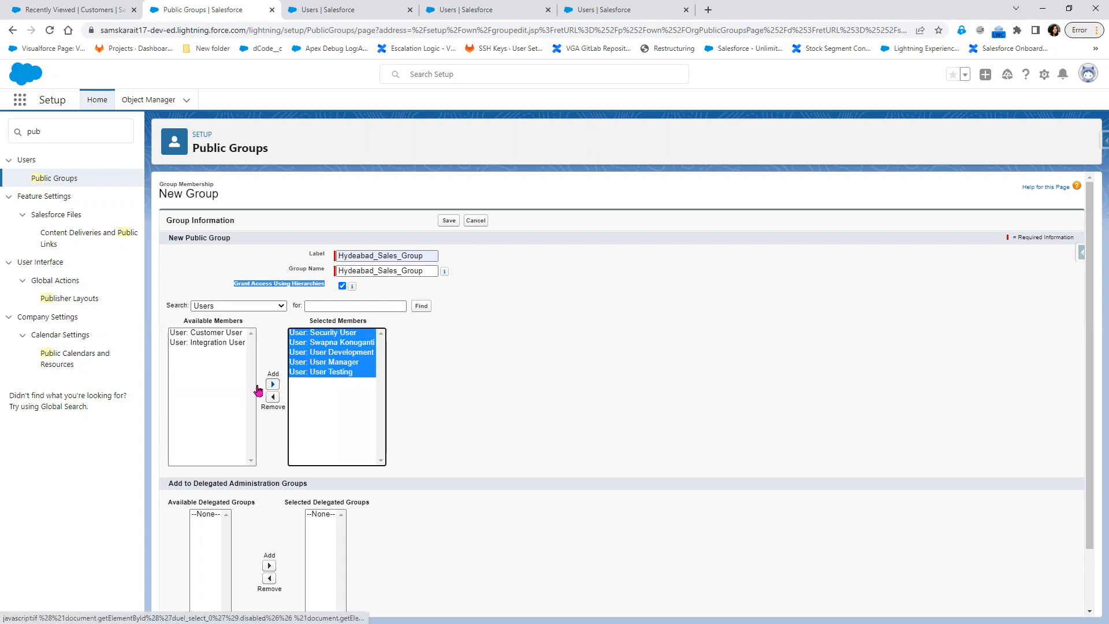
# Add Customer User, remove four members so User Testing and Customer User remain, and save.
pyautogui.click(229, 334)
pyautogui.click(273, 384)
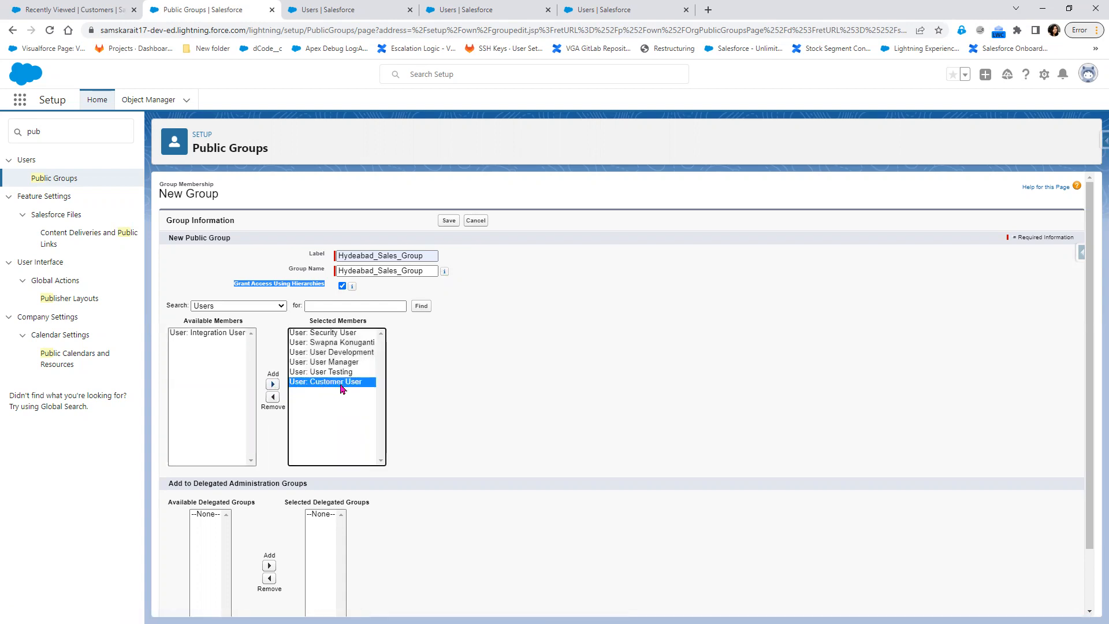
pyautogui.click(347, 372)
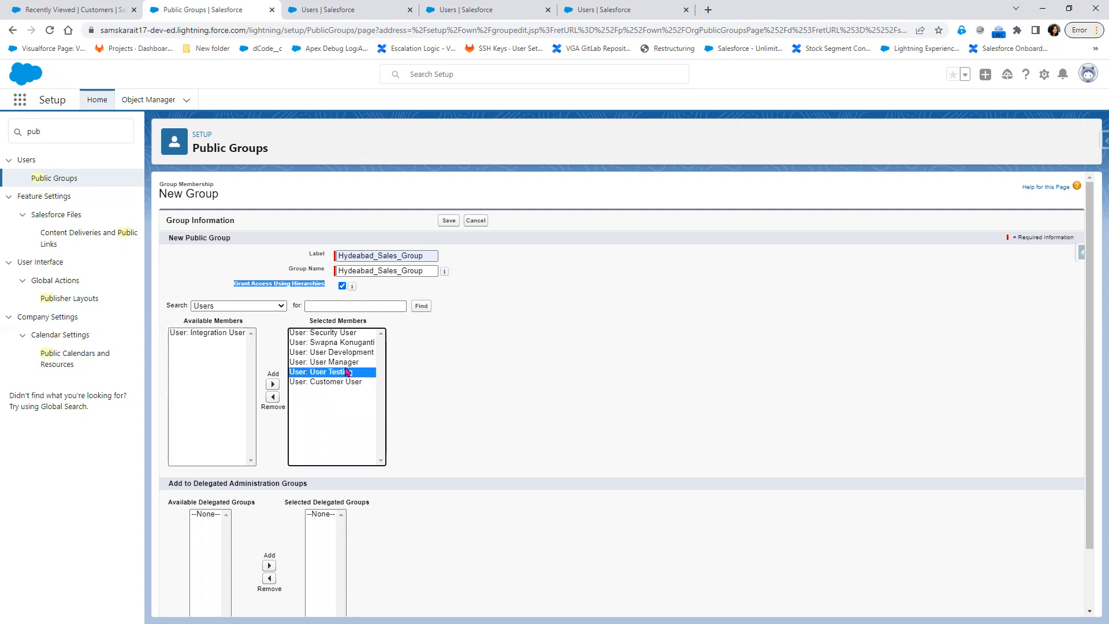
pyautogui.moveTo(343, 364); pyautogui.dragTo(345, 333)
pyautogui.click(272, 397)
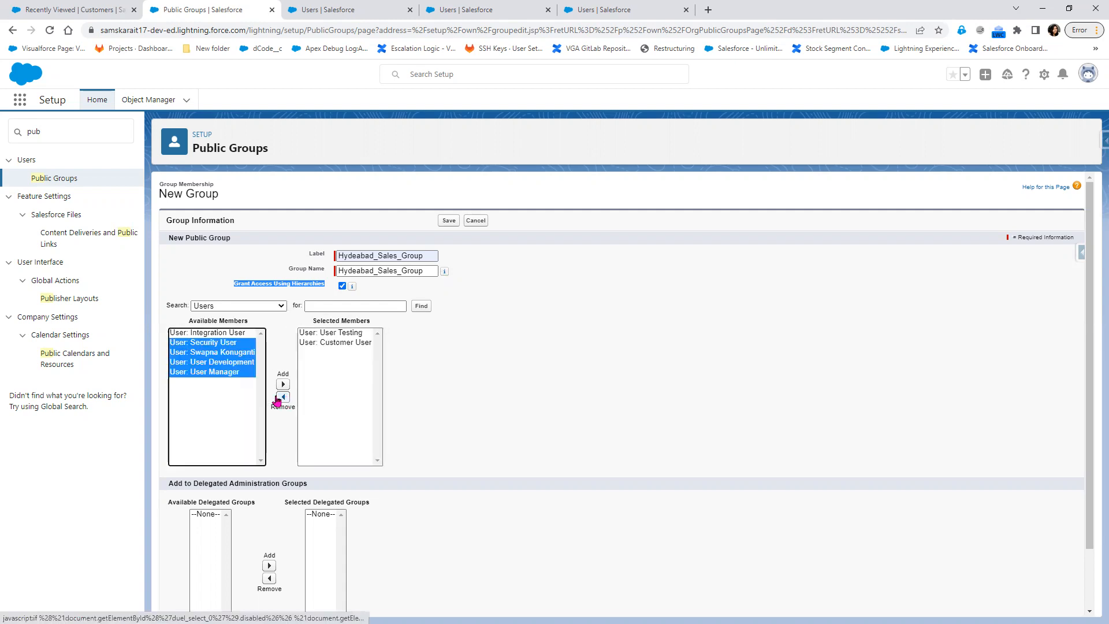
pyautogui.click(461, 413)
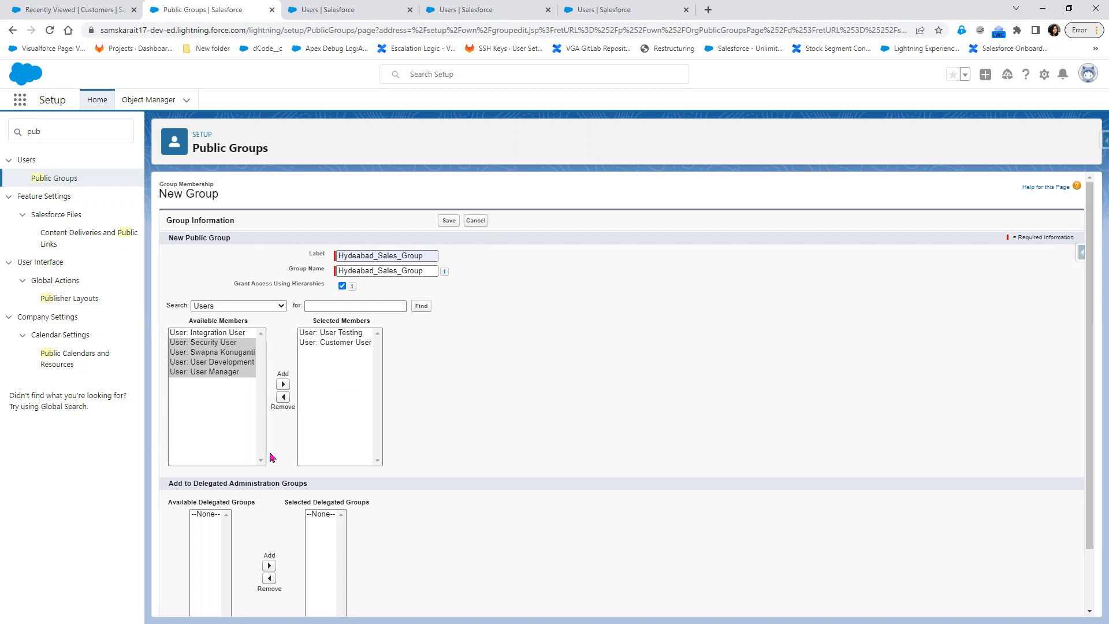
pyautogui.scroll(-2, 288, 473)
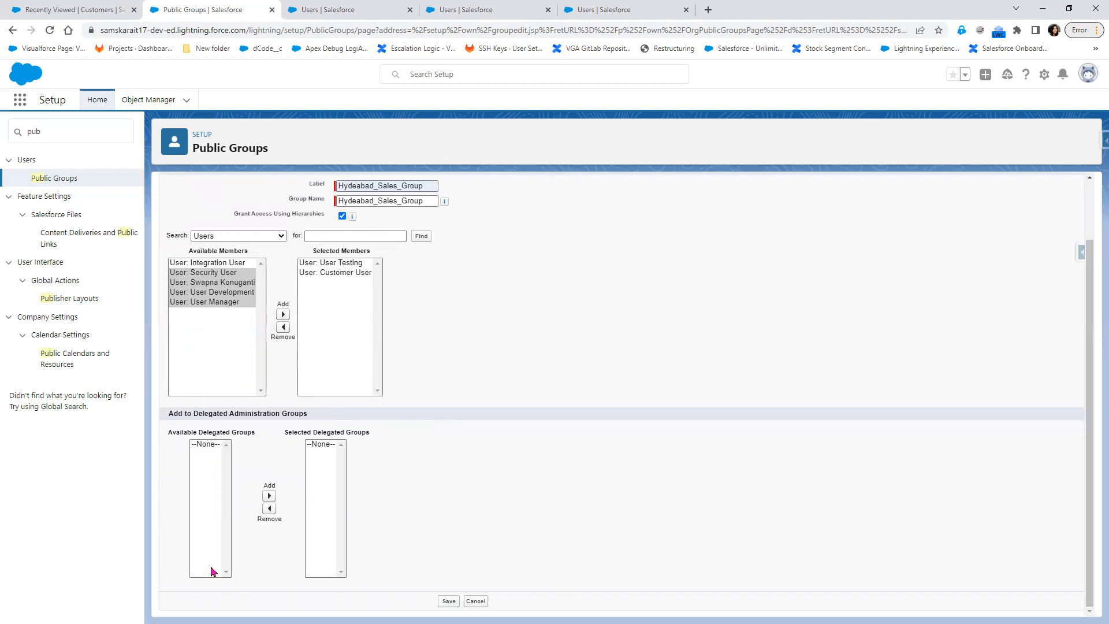
pyautogui.scroll(2, 384, 557)
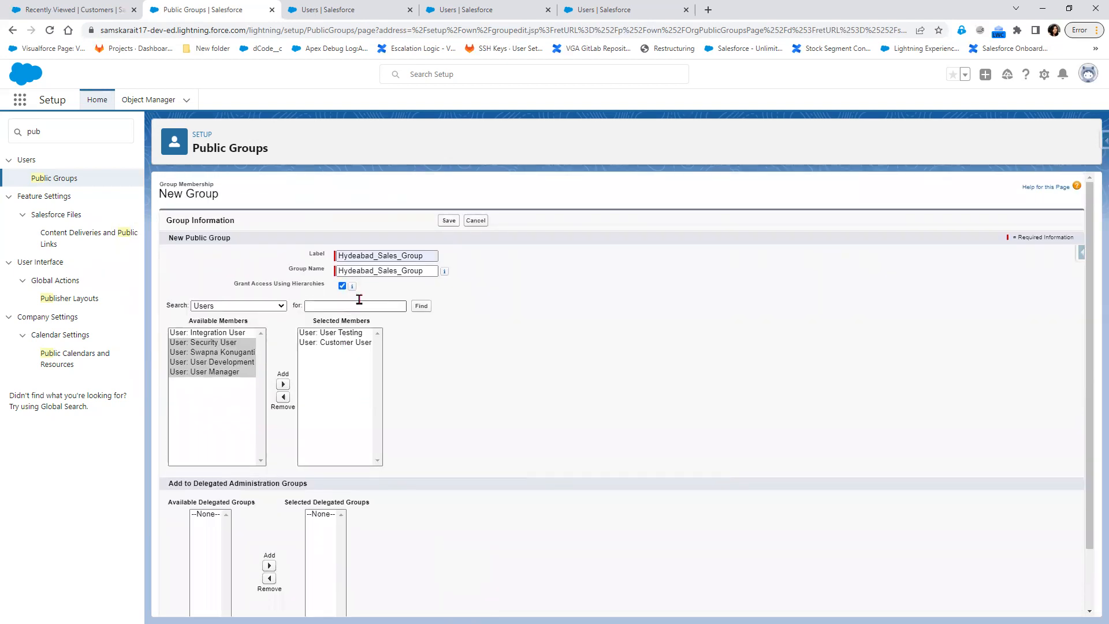
pyautogui.scroll(-1, 497, 522)
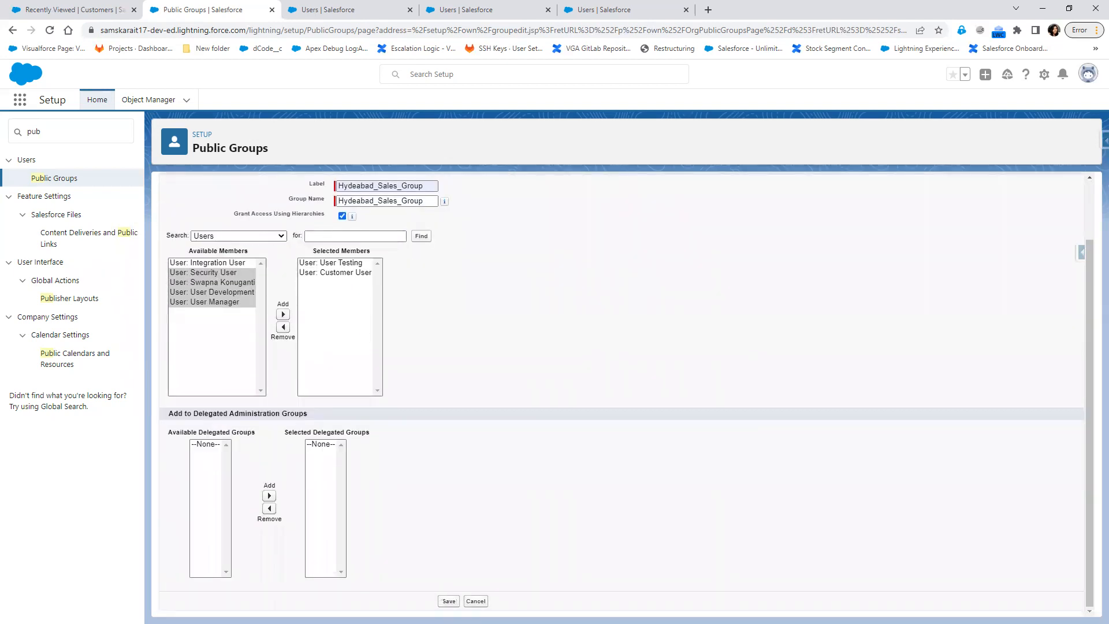
pyautogui.click(448, 601)
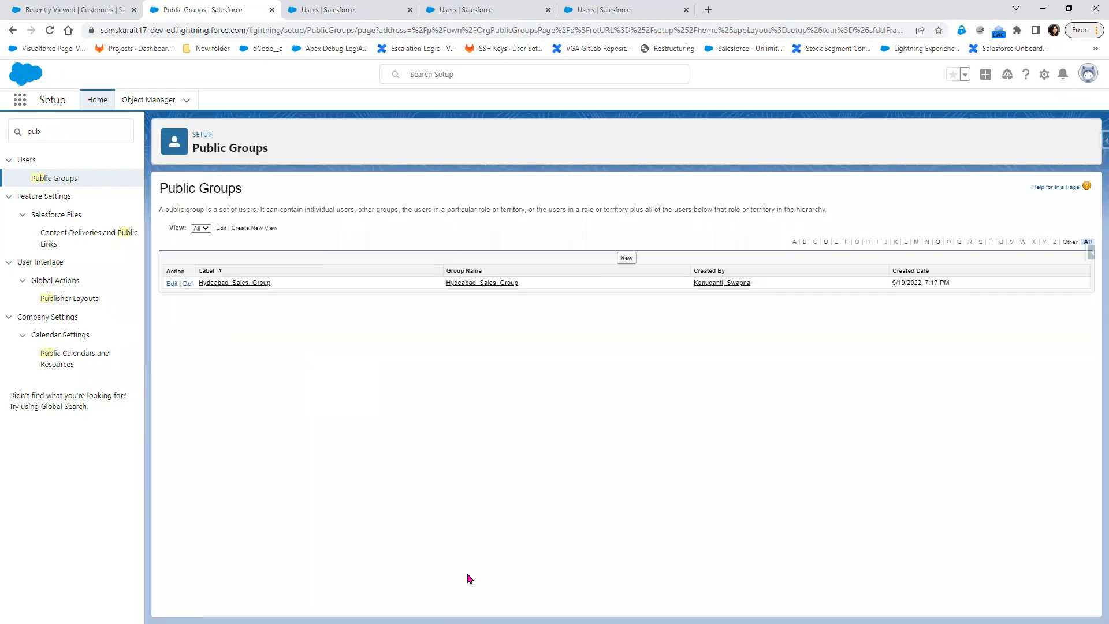
# Start a new public group labelled Bangalore Sales Group, adding then removing Hydeabad_Sales_Group.
pyautogui.moveTo(446, 283); pyautogui.dragTo(535, 284)
pyautogui.click(623, 260)
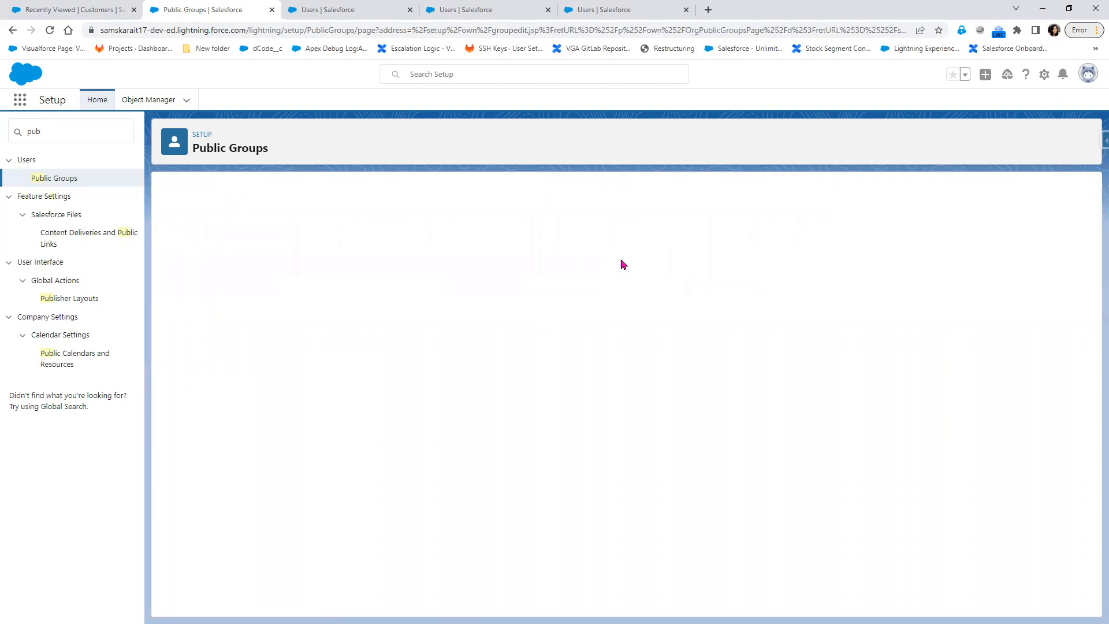
pyautogui.click(395, 255)
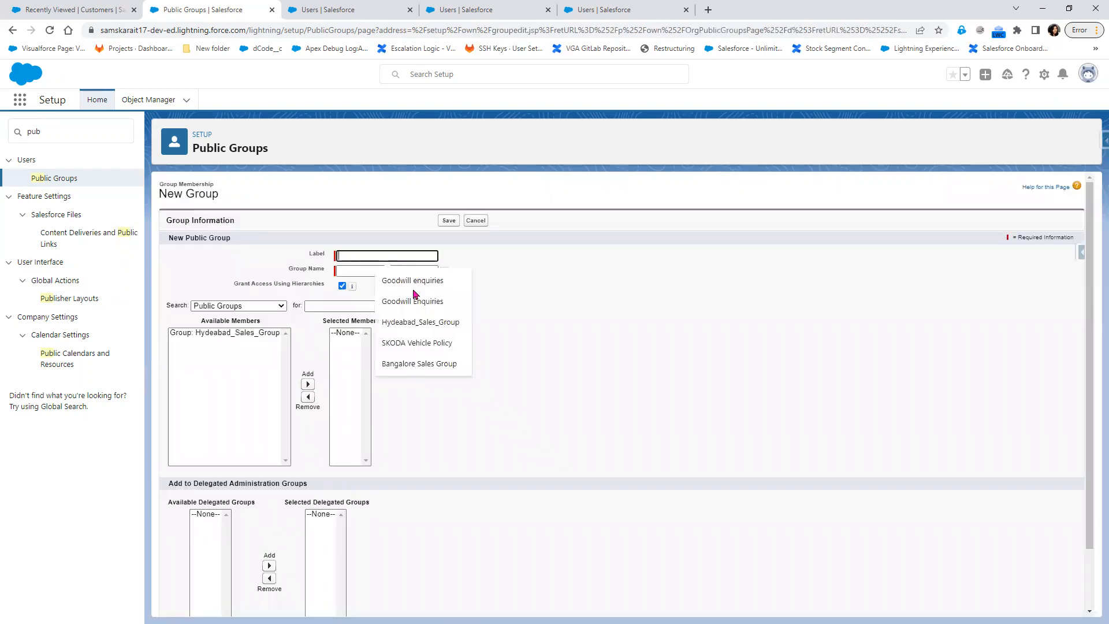
pyautogui.click(424, 364)
pyautogui.click(381, 265)
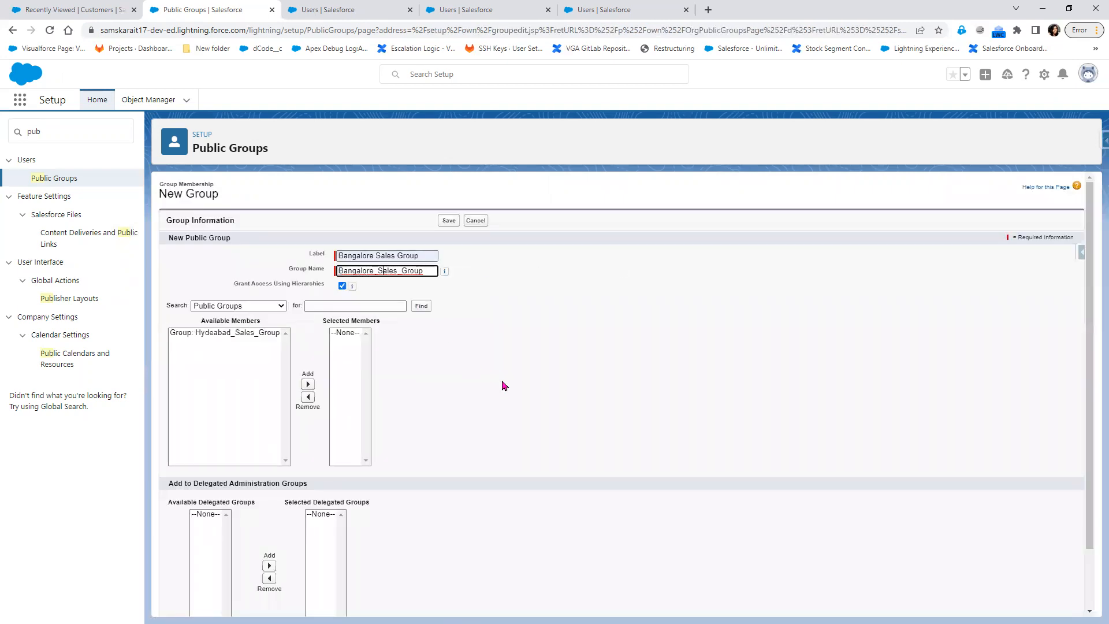
pyautogui.click(237, 340)
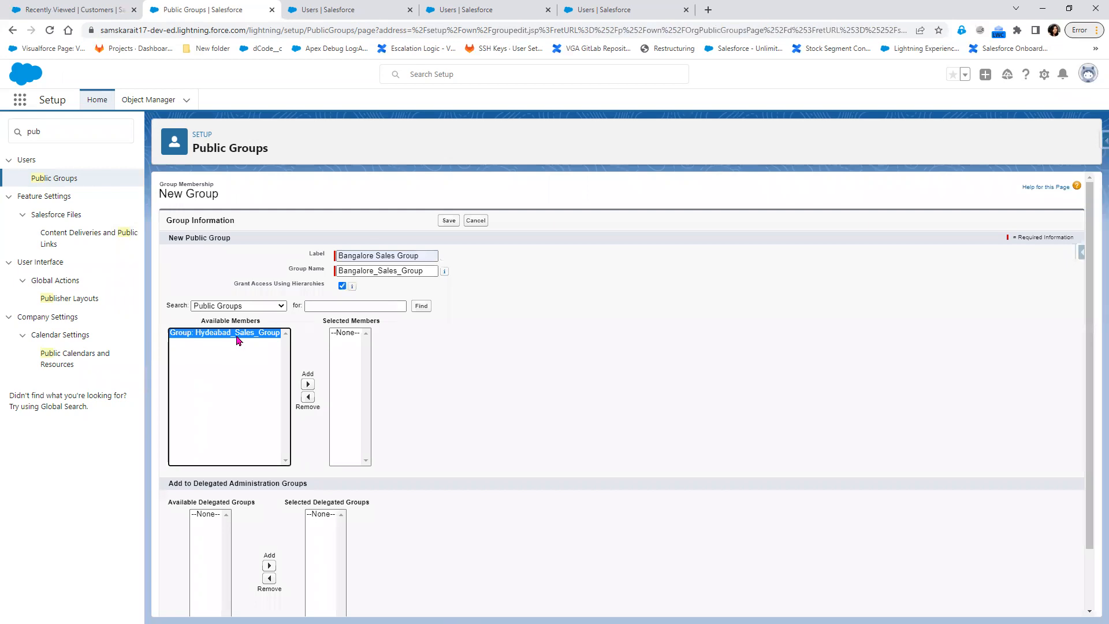
pyautogui.click(308, 384)
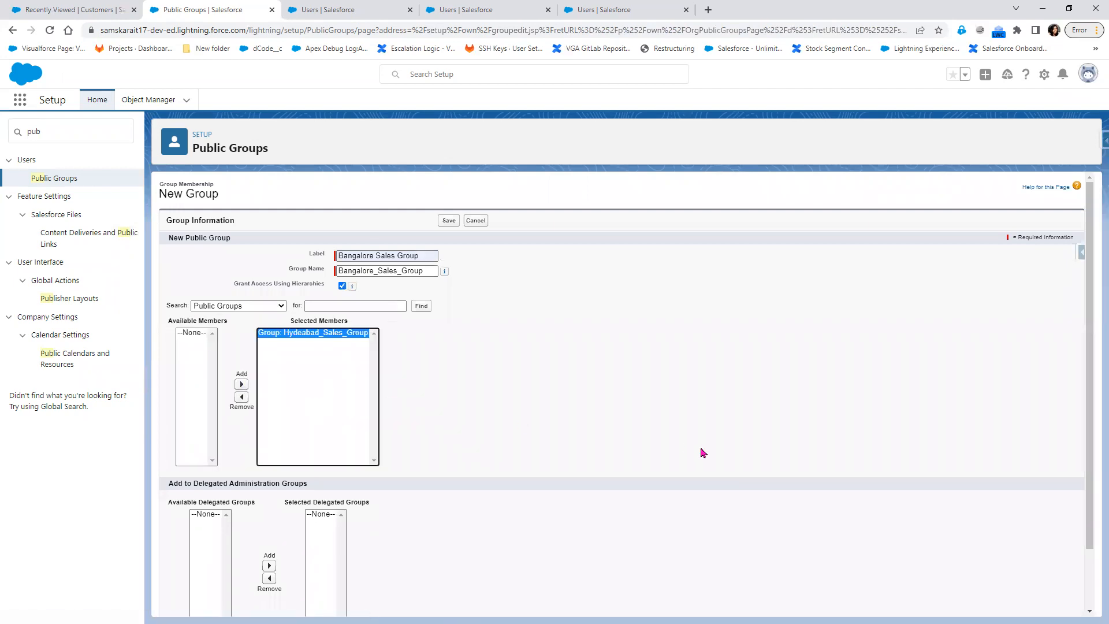
pyautogui.click(241, 396)
# Add User Testing and User Manager as members and save the Bangalore Sales Group.
pyautogui.click(258, 305)
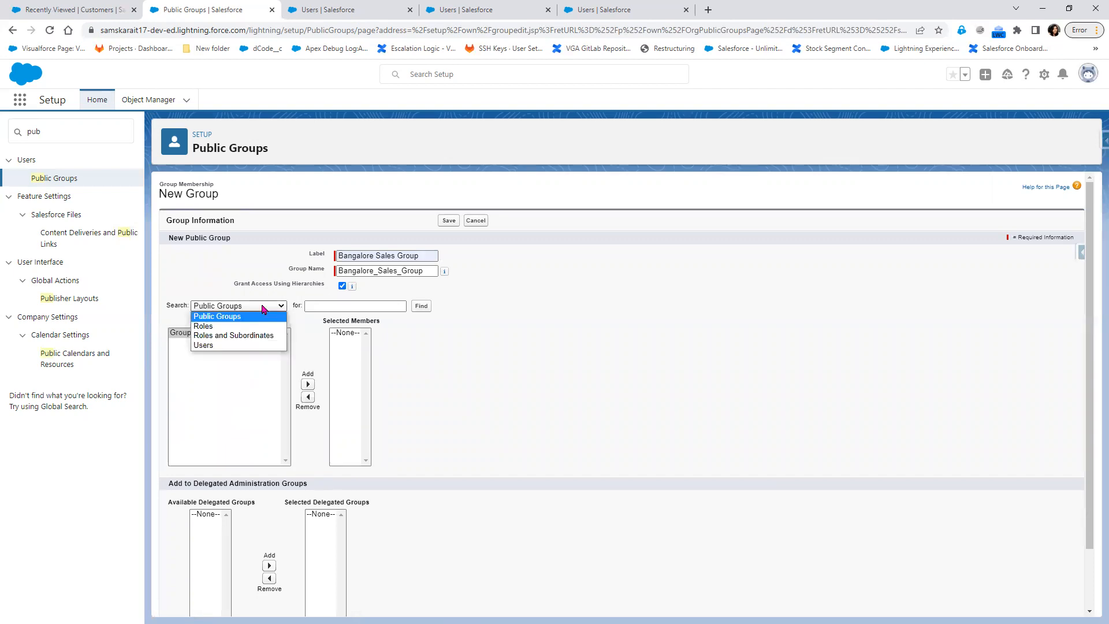
pyautogui.click(251, 344)
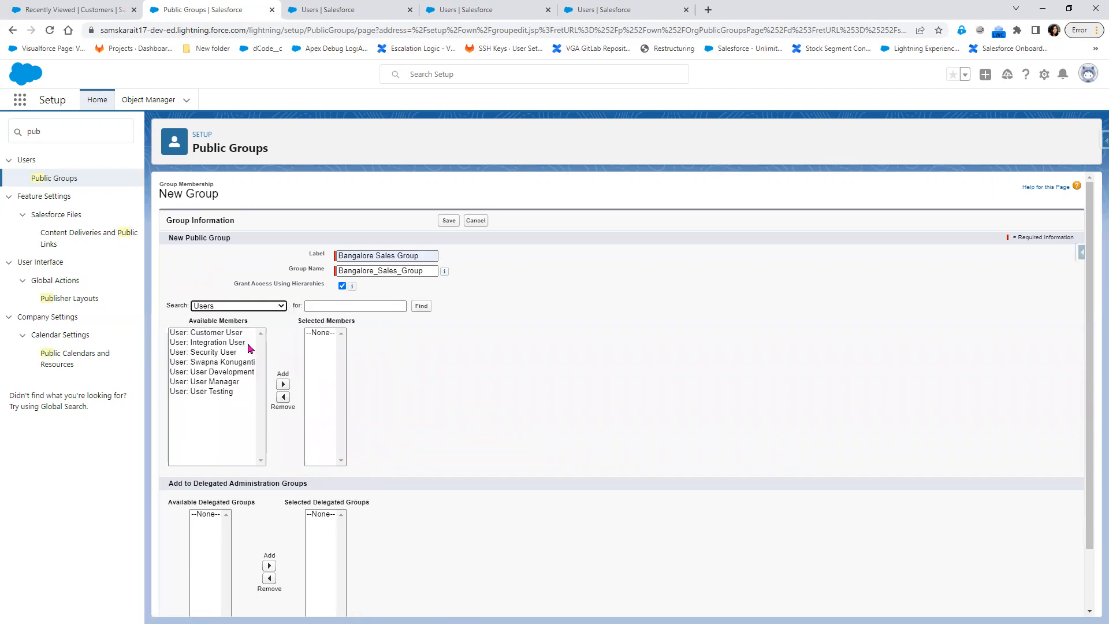
pyautogui.click(228, 393)
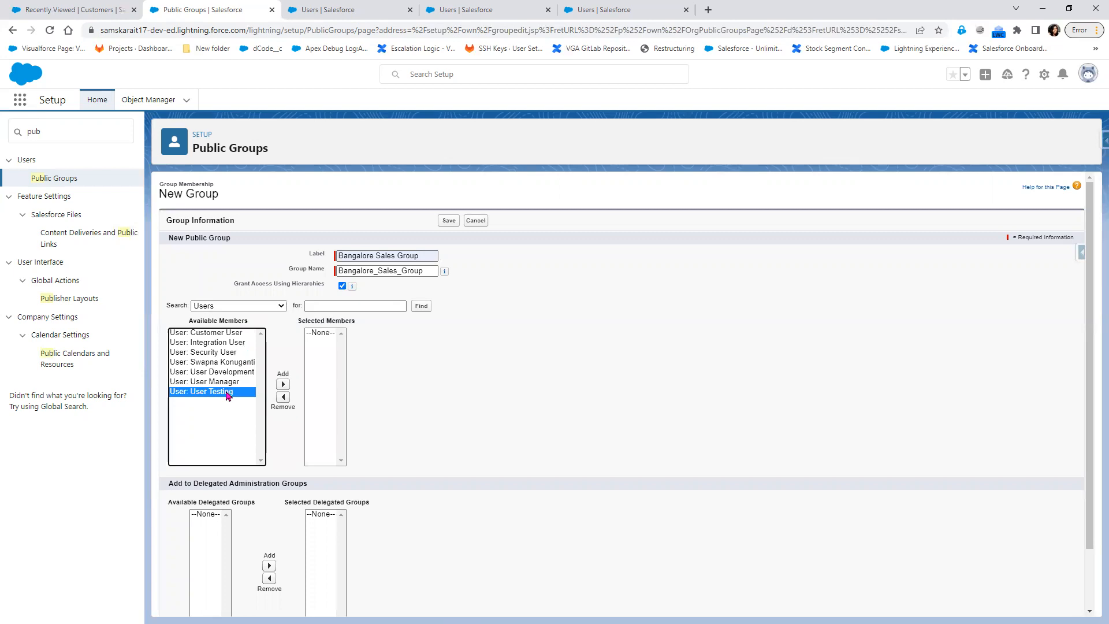
pyautogui.keyDown('ctrl'); pyautogui.click(228, 383); pyautogui.keyUp('ctrl')
pyautogui.click(283, 384)
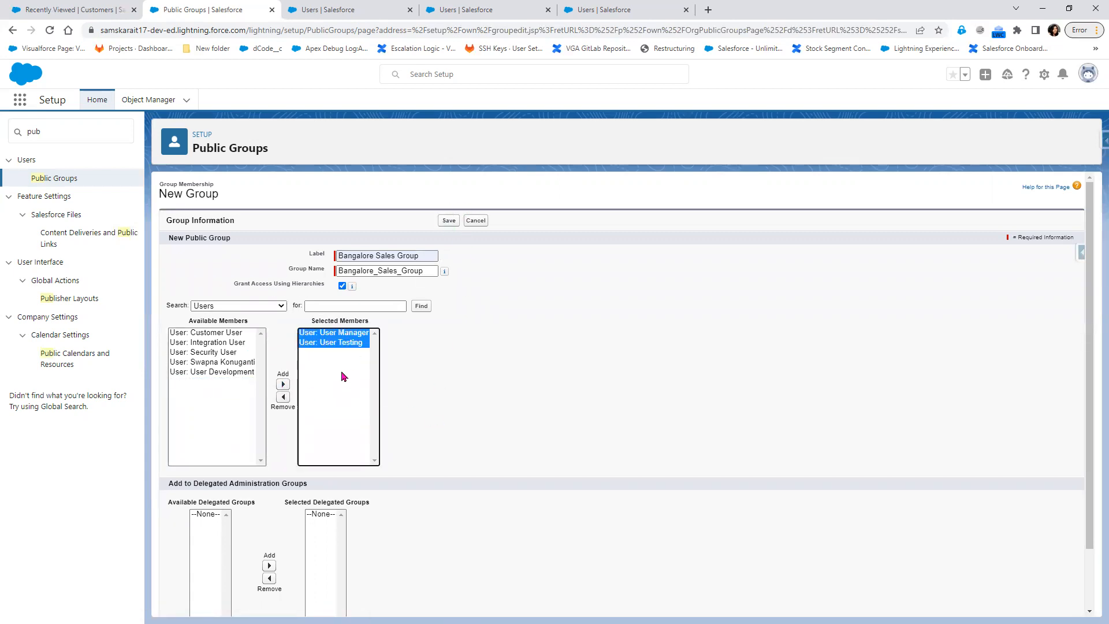
pyautogui.click(349, 343)
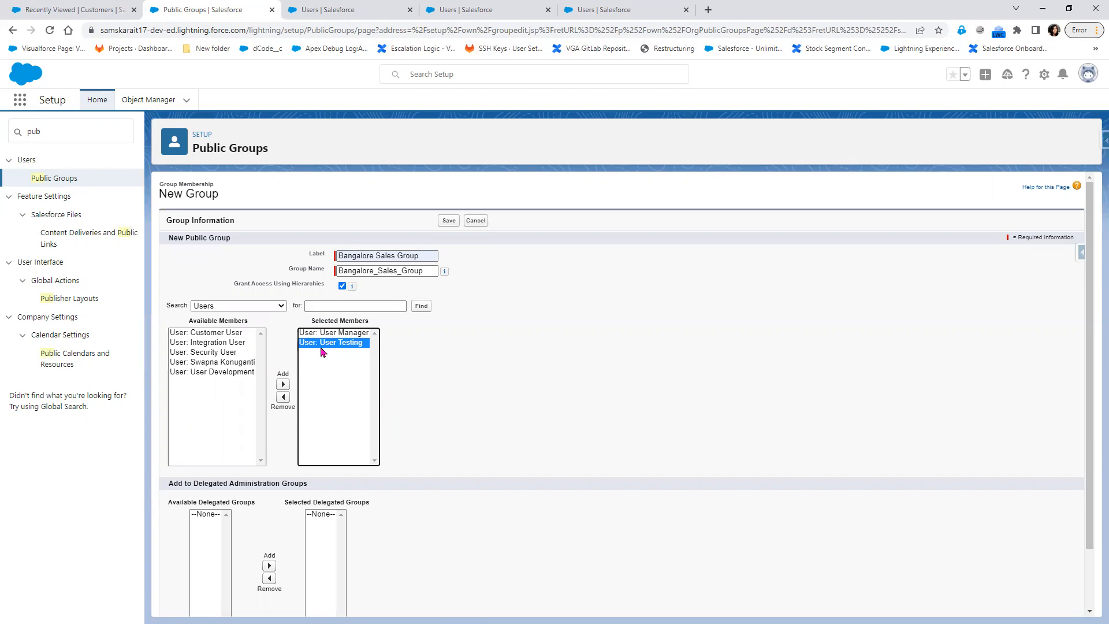
pyautogui.click(449, 221)
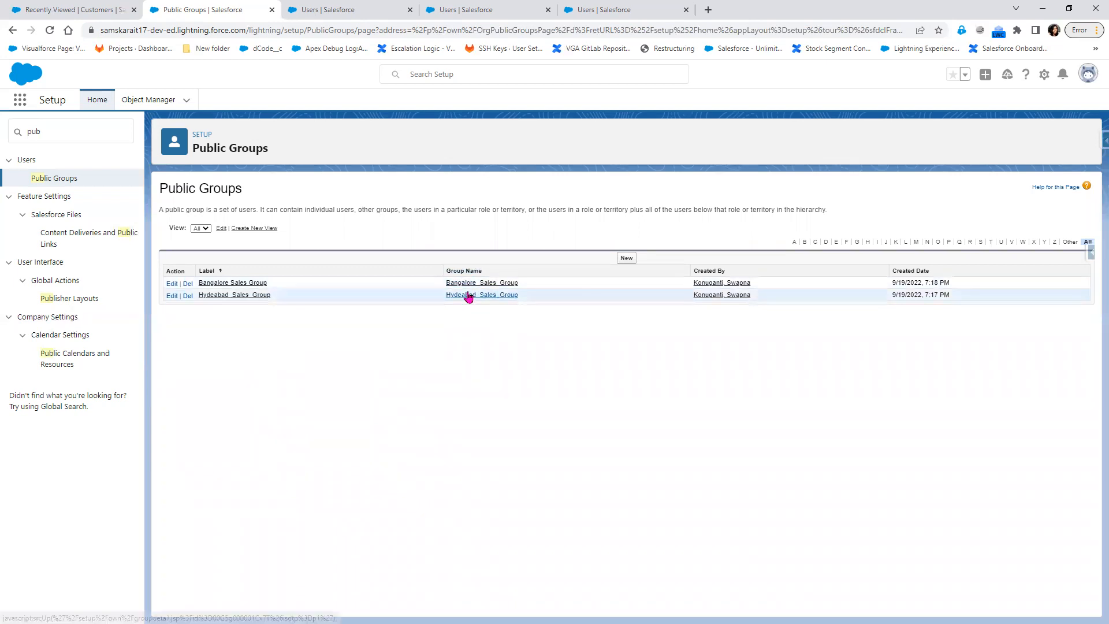
pyautogui.hotkey('alt', 'Tab')
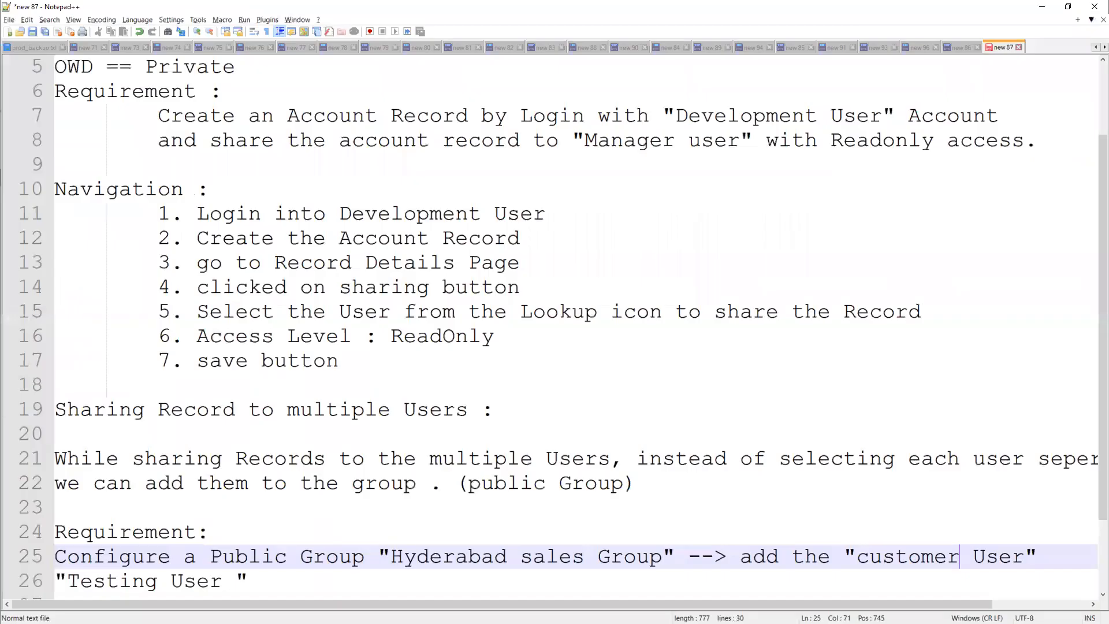
# Add a 'Requirement :' note starting 'Create an Account Record by login with the Development User and share the'.
pyautogui.click(279, 583)
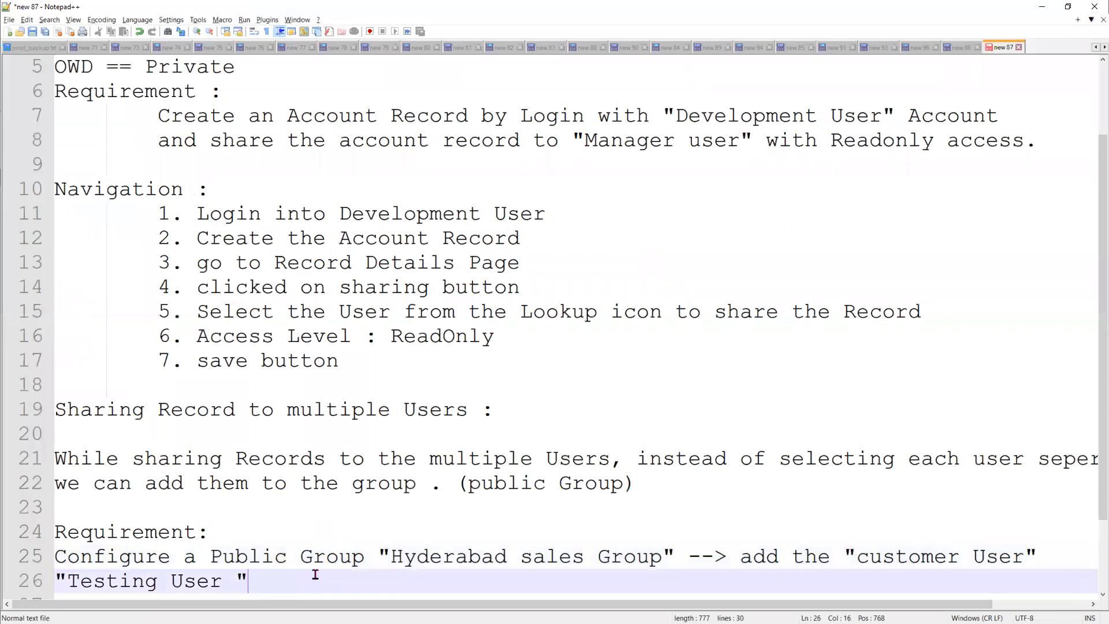
pyautogui.press('Return')
pyautogui.press('Return')
pyautogui.press('Return')
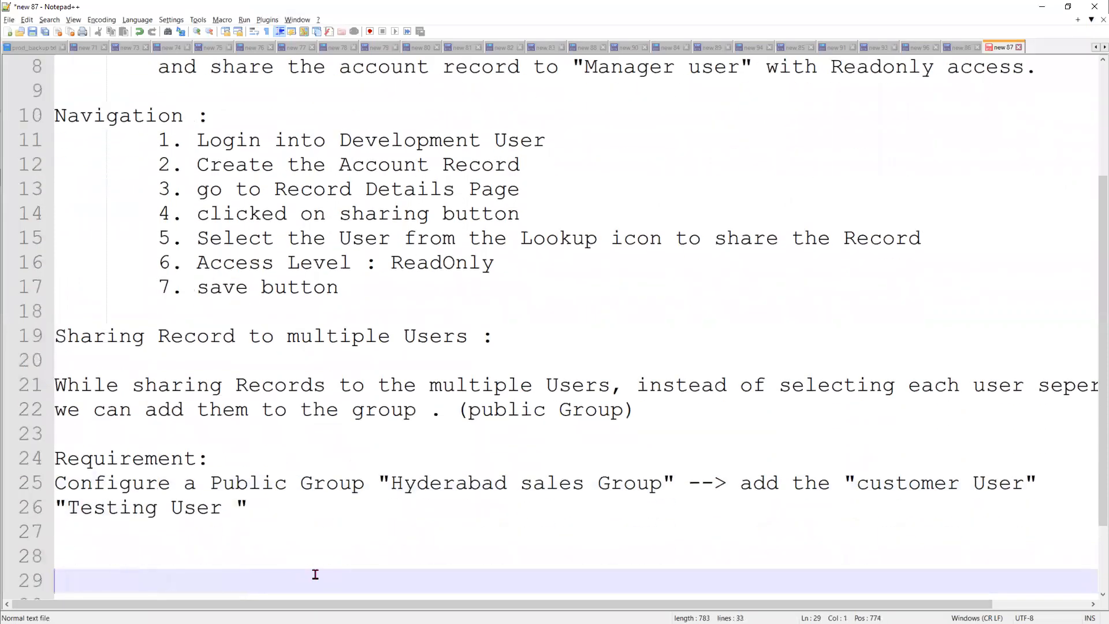
pyautogui.write('Requirement')
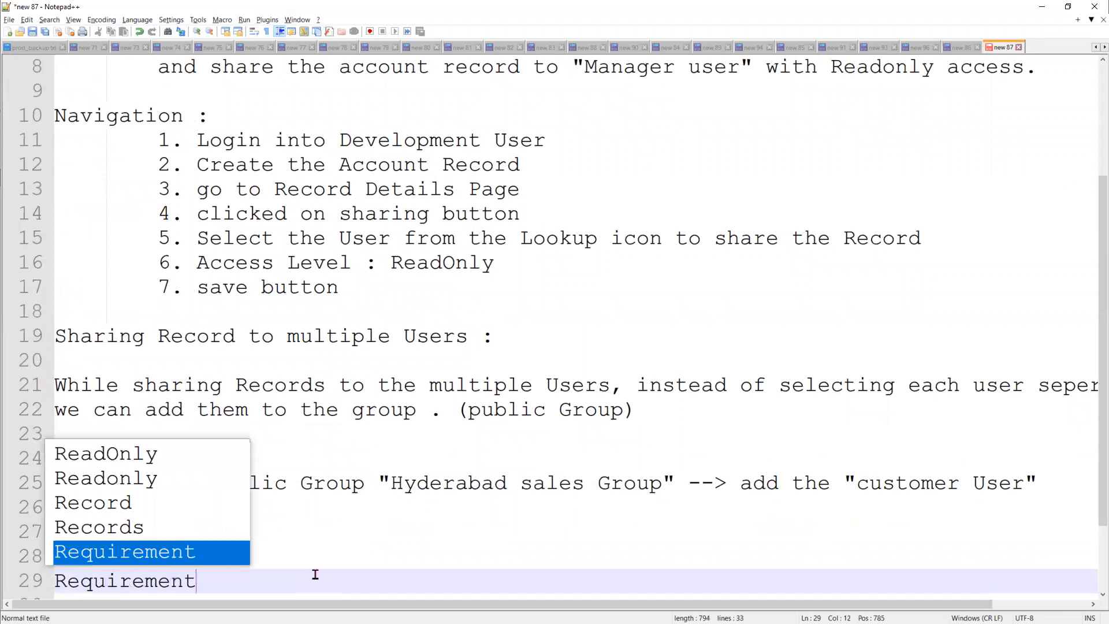
pyautogui.write(' :')
pyautogui.press('Return')
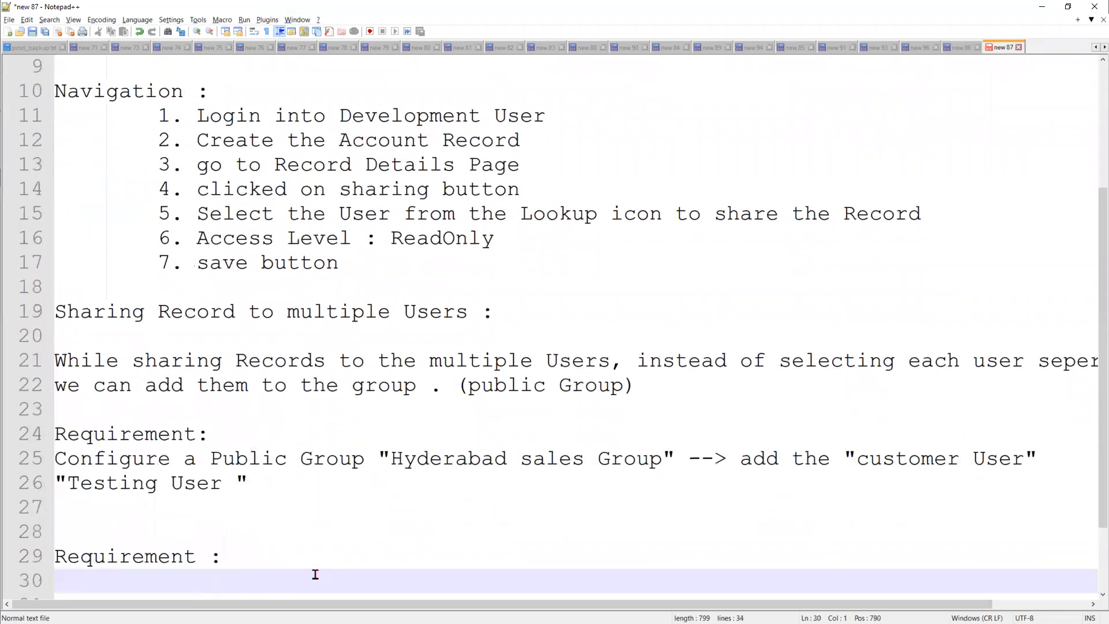
pyautogui.write('Crea')
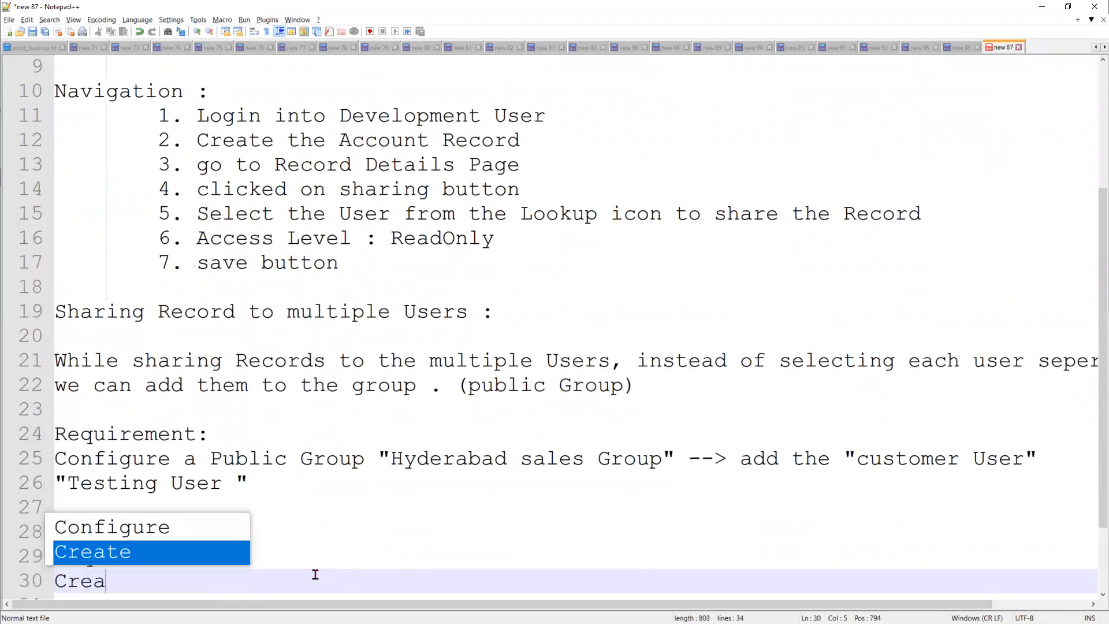
pyautogui.write('te an Acco')
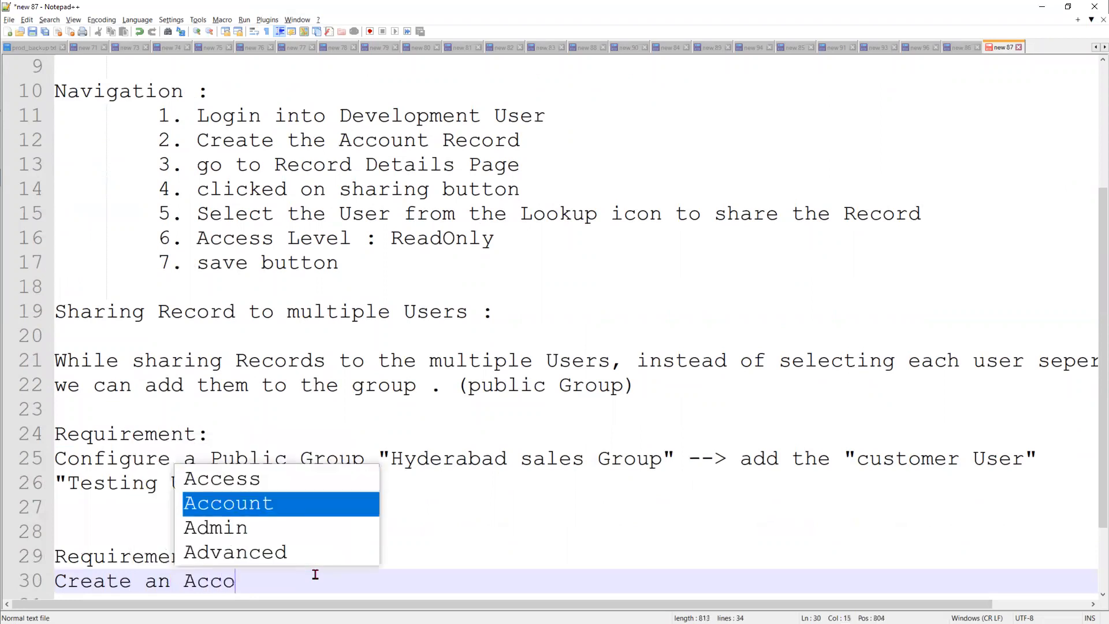
pyautogui.write('unt Reco')
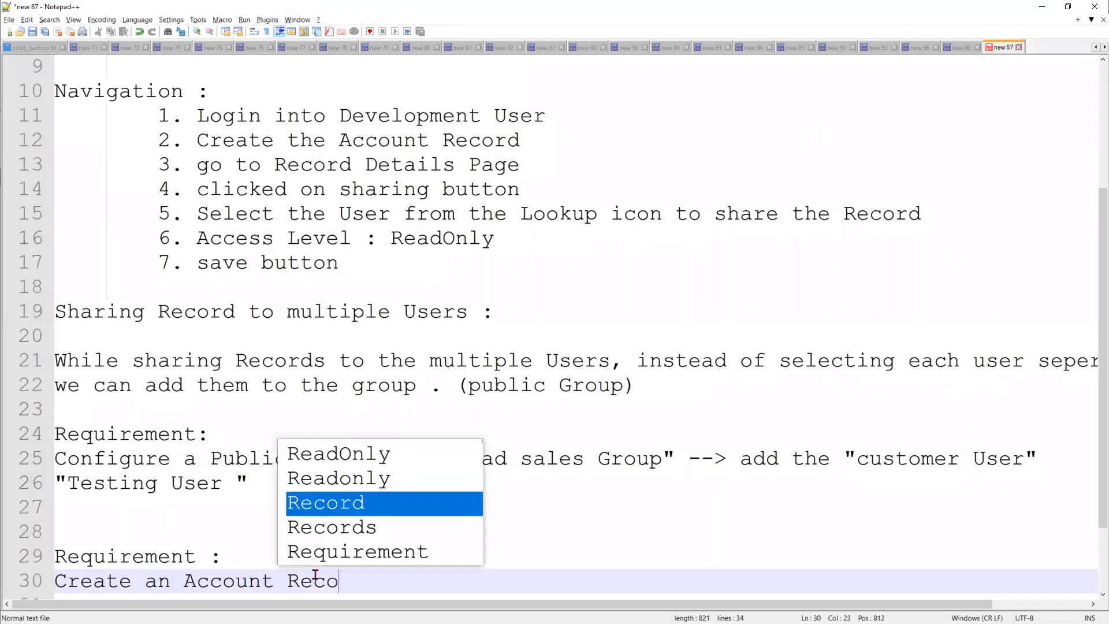
pyautogui.write('rd by login with the D')
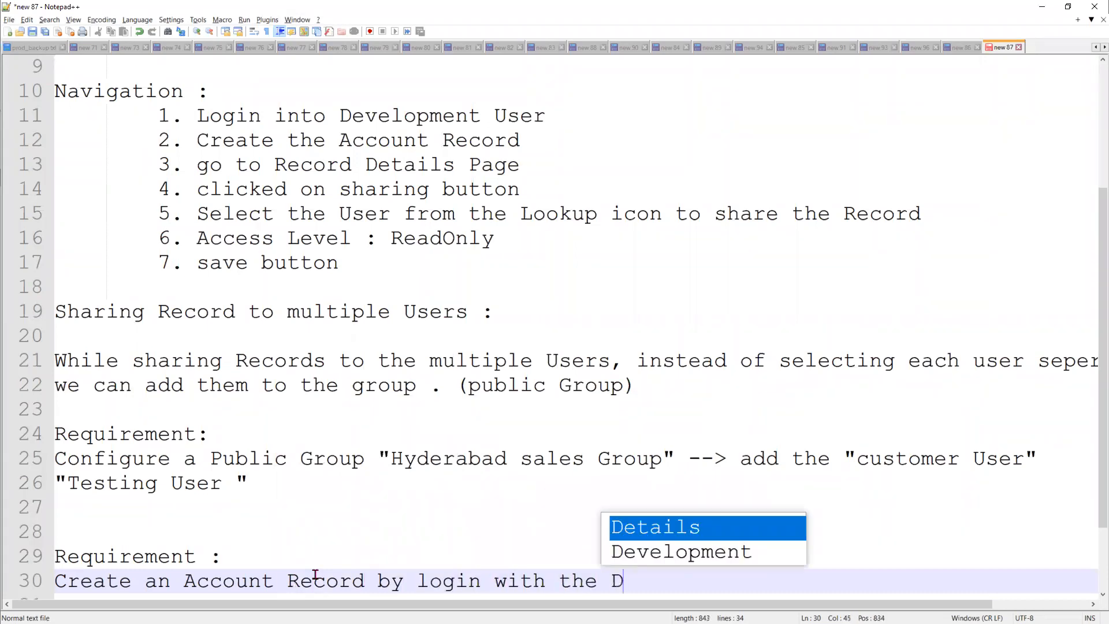
pyautogui.write('evelopment User. an')
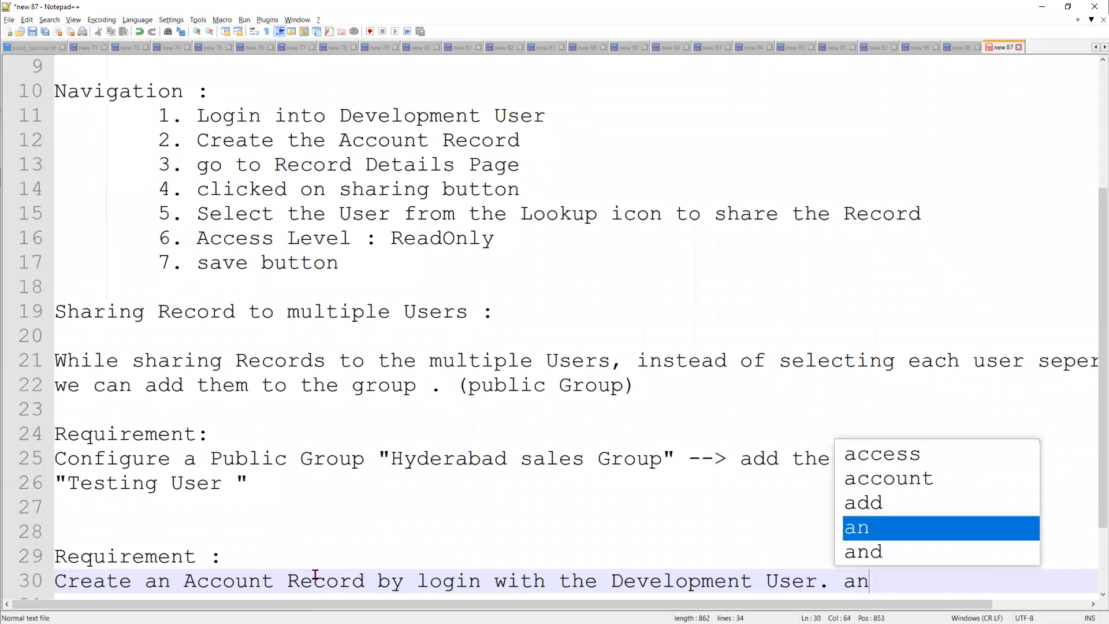
pyautogui.press('BackSpace')
pyautogui.press('BackSpace')
pyautogui.press('BackSpace')
pyautogui.write('and')
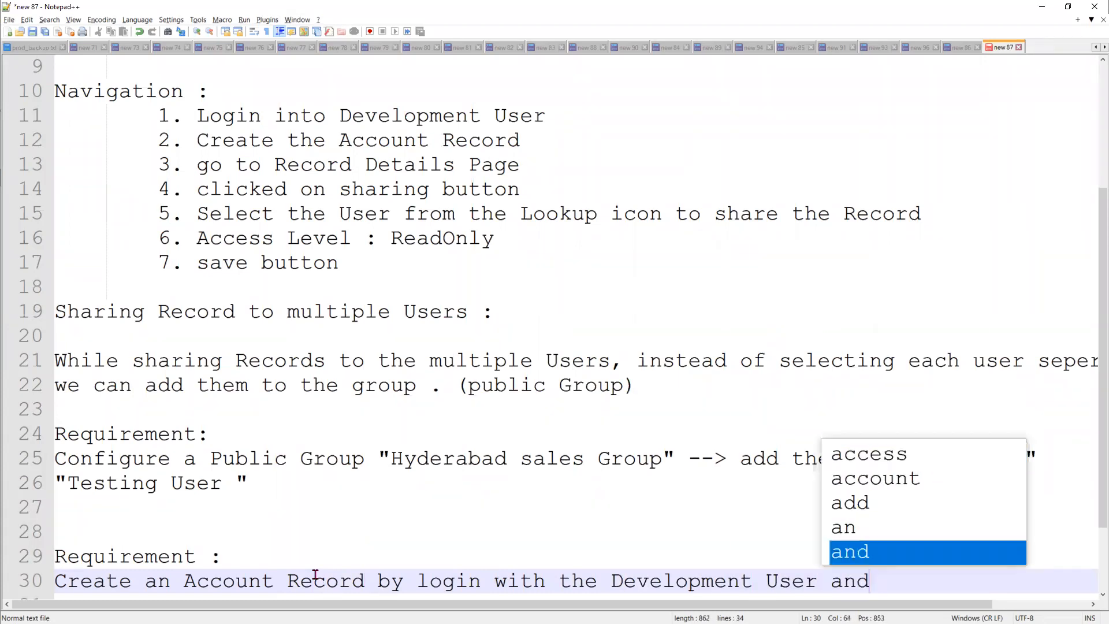
pyautogui.write(' share the')
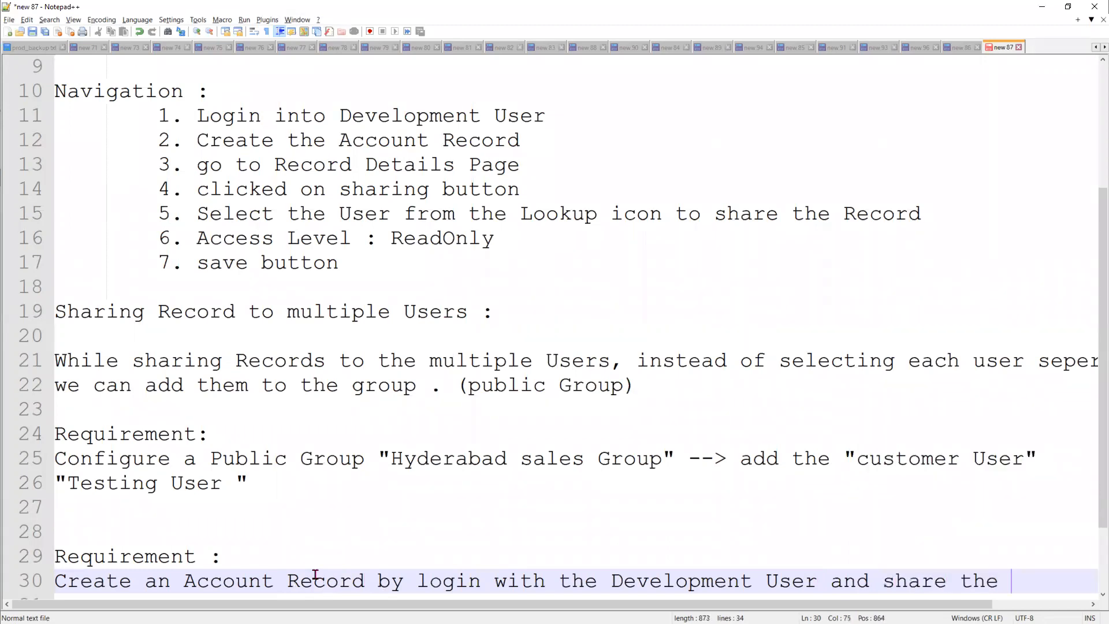
# Finish the note with 'Record with "Hyderabad Sales Grop" with 'Read/Write' access.' and minimize Notepad++.
pyautogui.press('Return')
pyautogui.write('Rec')
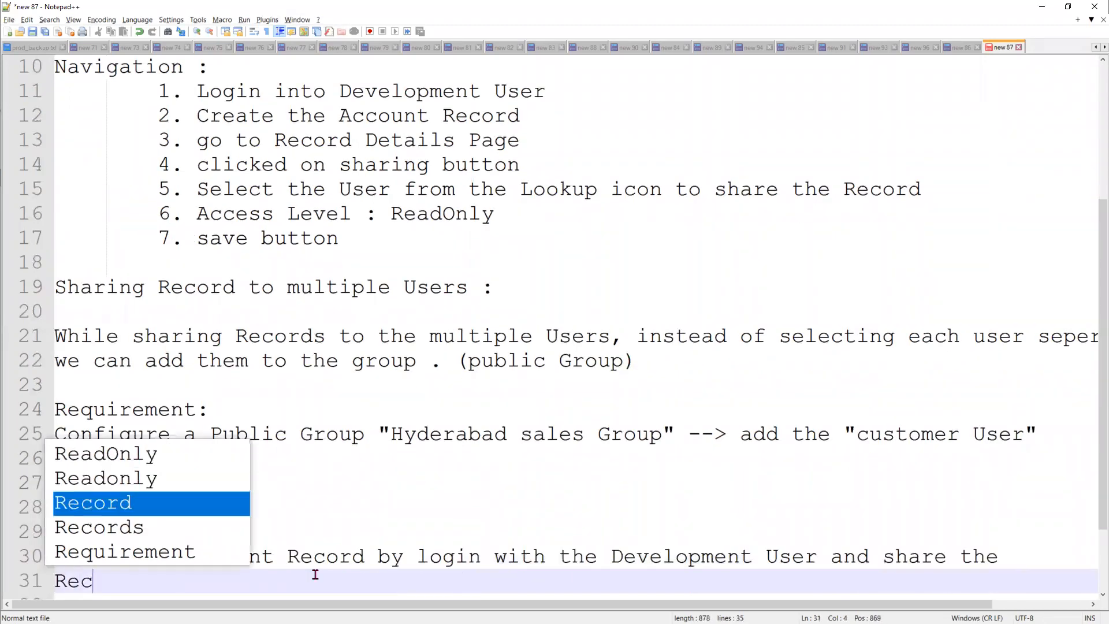
pyautogui.write('ord with Acc')
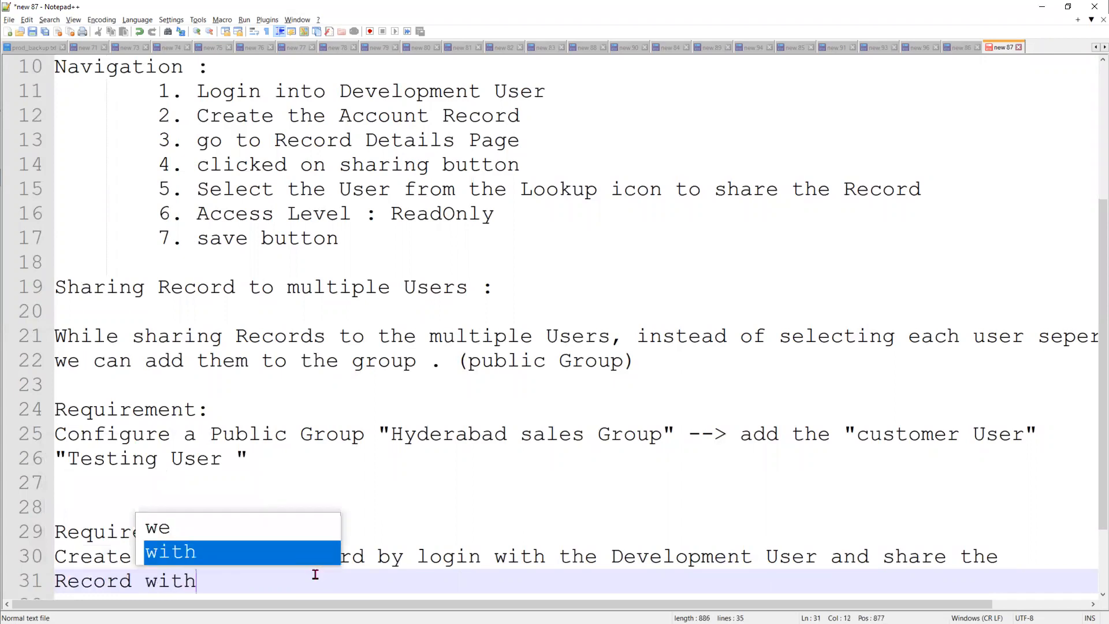
pyautogui.press('BackSpace')
pyautogui.press('BackSpace')
pyautogui.press('BackSpace')
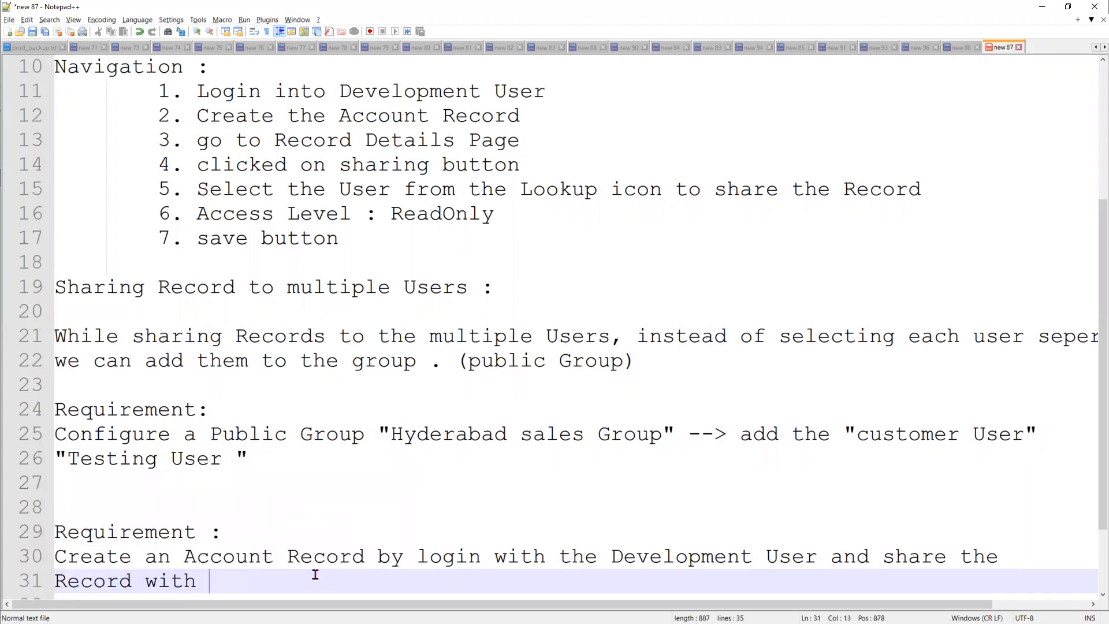
pyautogui.write('""Hyderan')
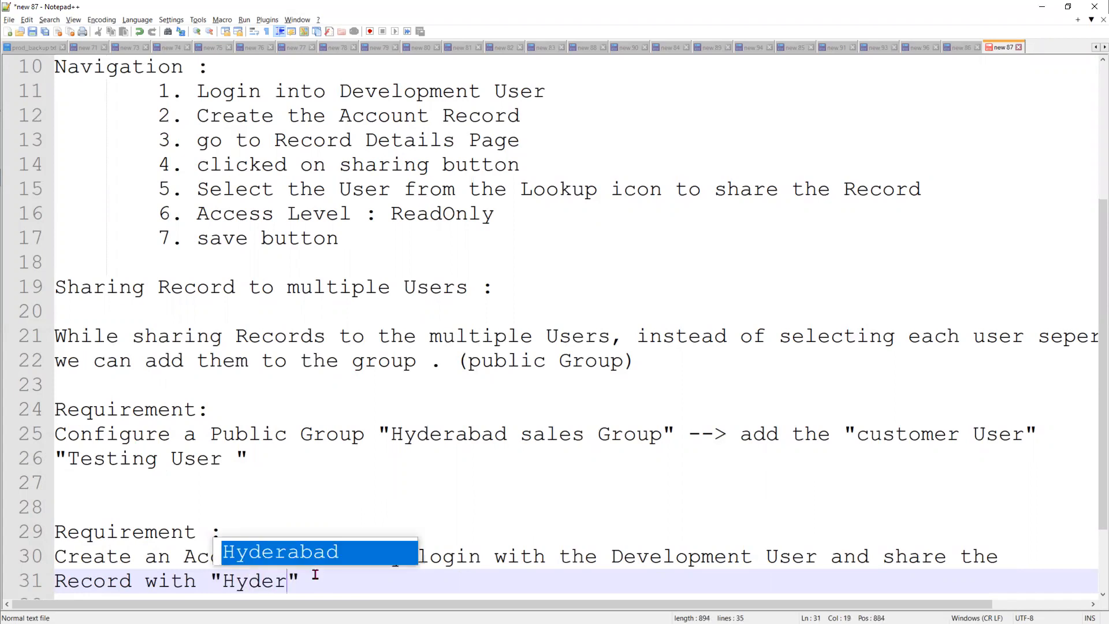
pyautogui.press('BackSpace')
pyautogui.write('bad Sales')
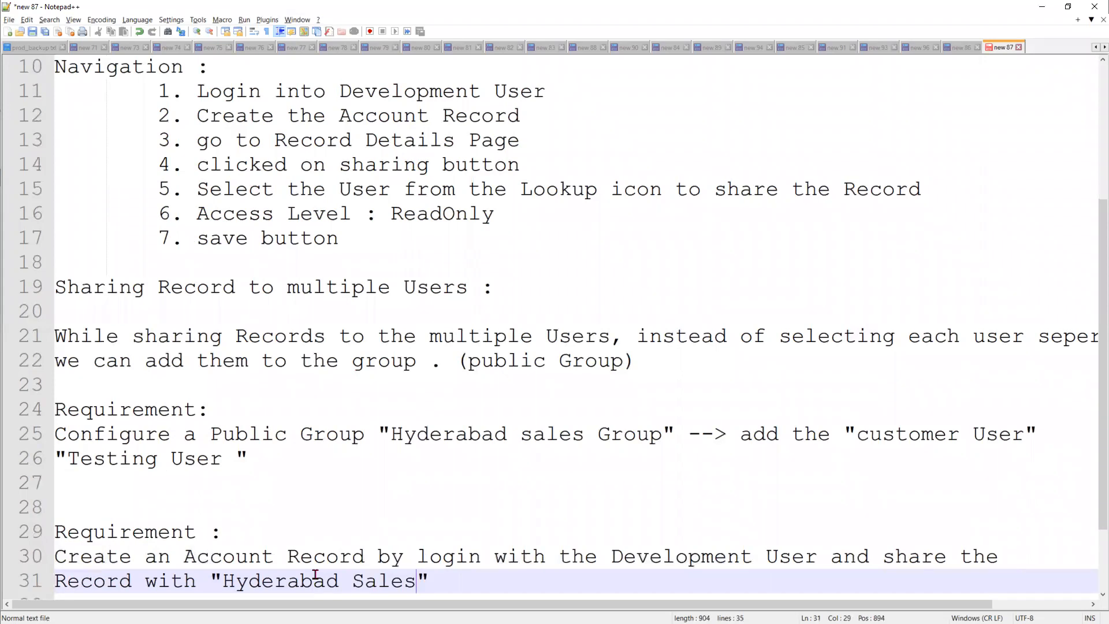
pyautogui.write(' Gro')
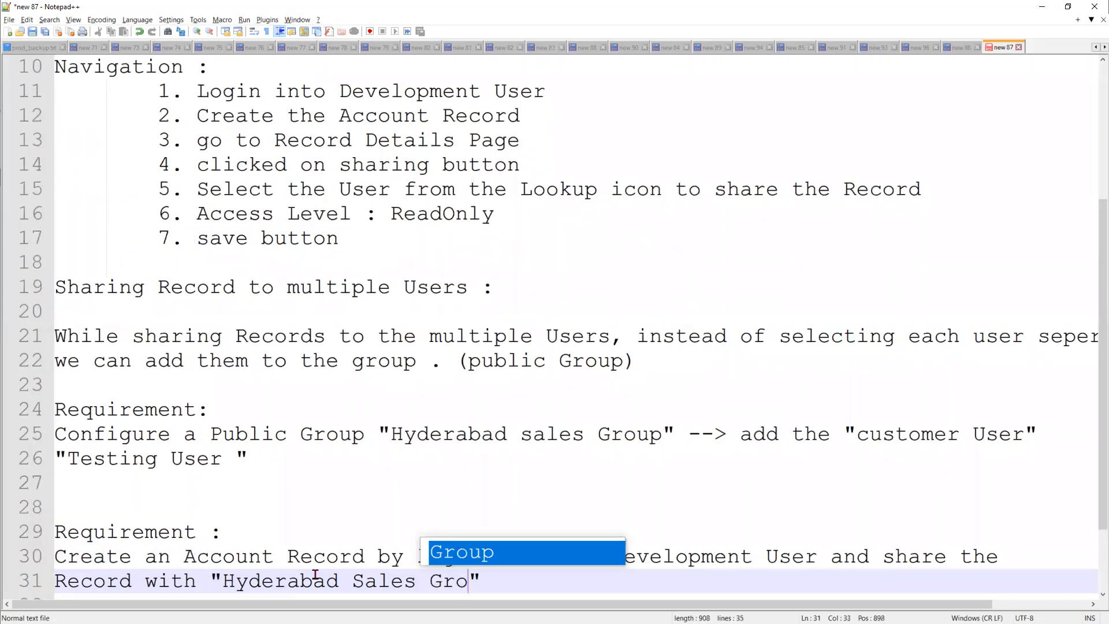
pyautogui.write('p')
pyautogui.press('Right')
pyautogui.write('with ')
pyautogui.write("'")
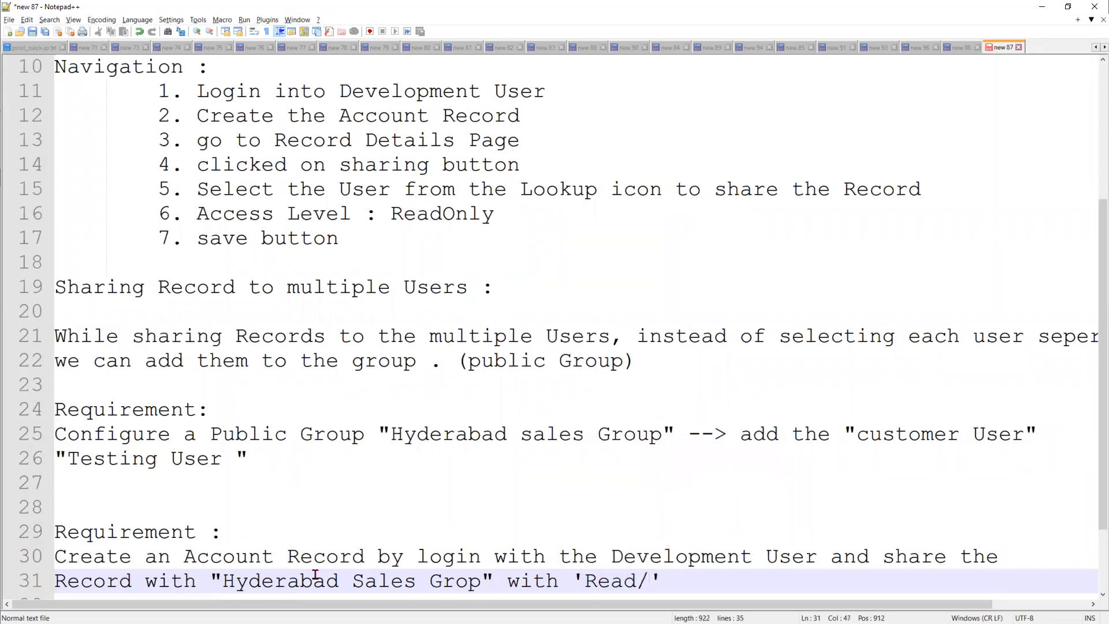
pyautogui.write("Read/Write' access.")
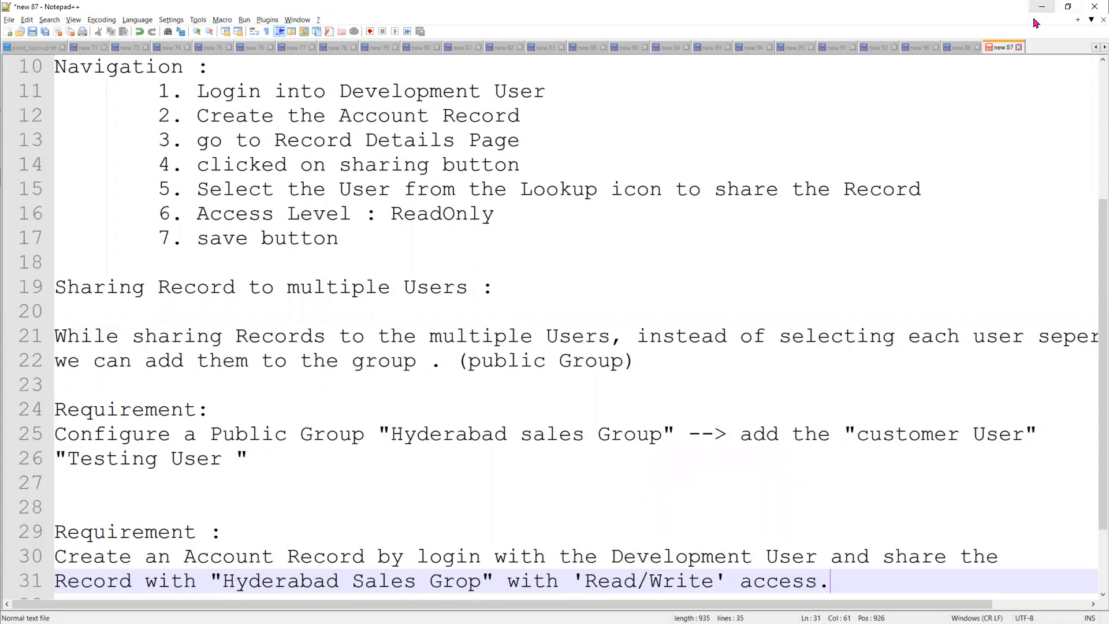
pyautogui.scroll(-2, 843, 548)
pyautogui.moveTo(832, 483); pyautogui.dragTo(45, 460)
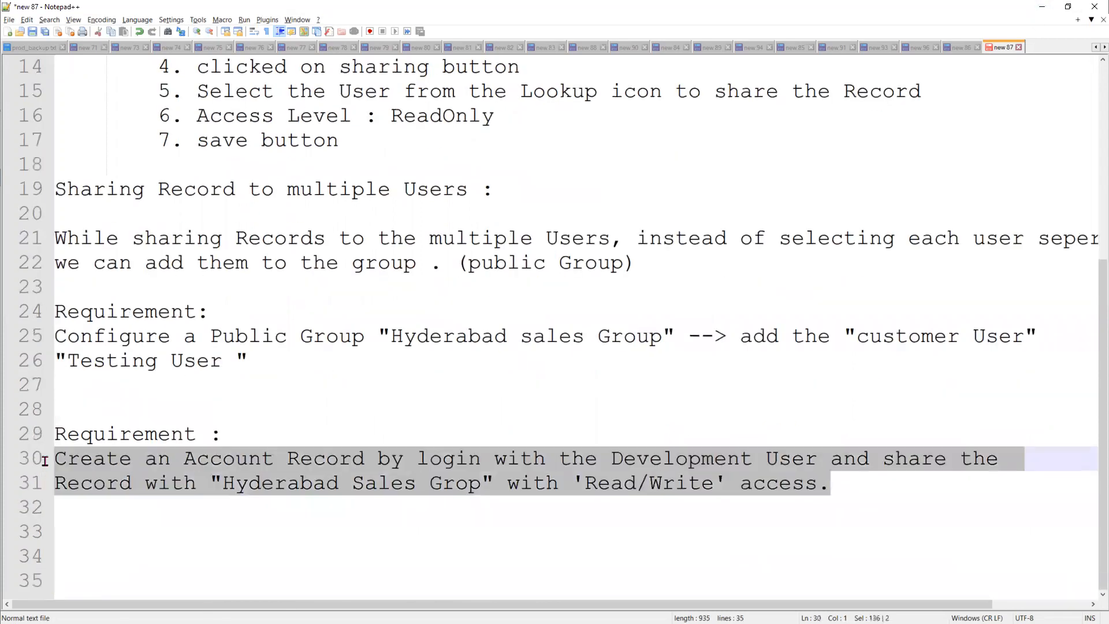
pyautogui.doubleClick(278, 486)
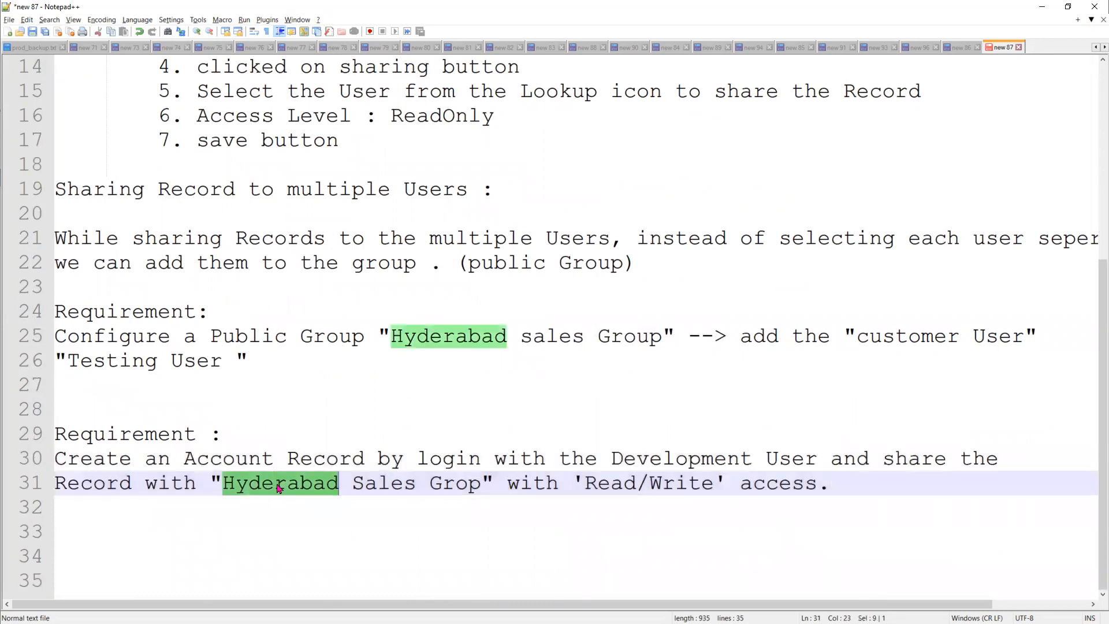
pyautogui.click(1042, 6)
# Log in as User Development and open that user's Private Test Account customer record.
pyautogui.click(354, 11)
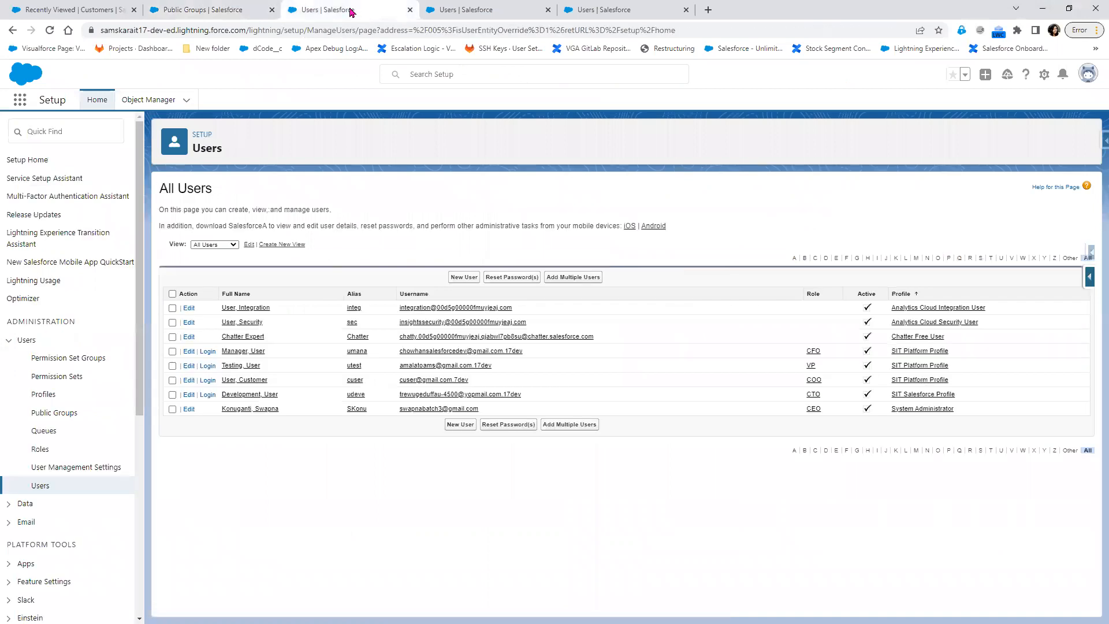
pyautogui.click(205, 395)
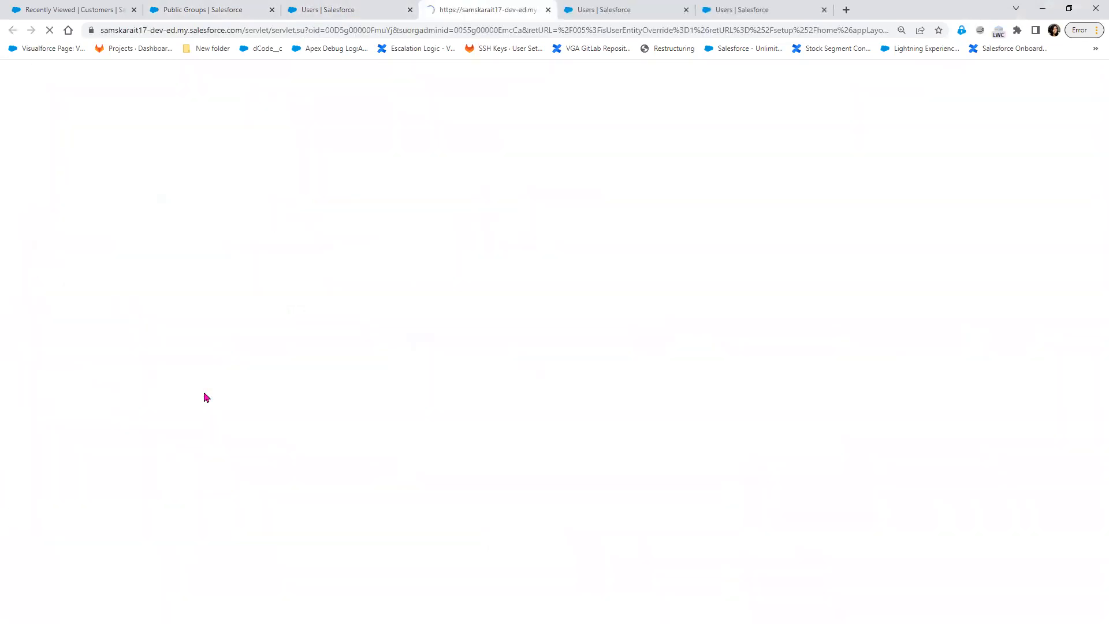
pyautogui.click(327, 10)
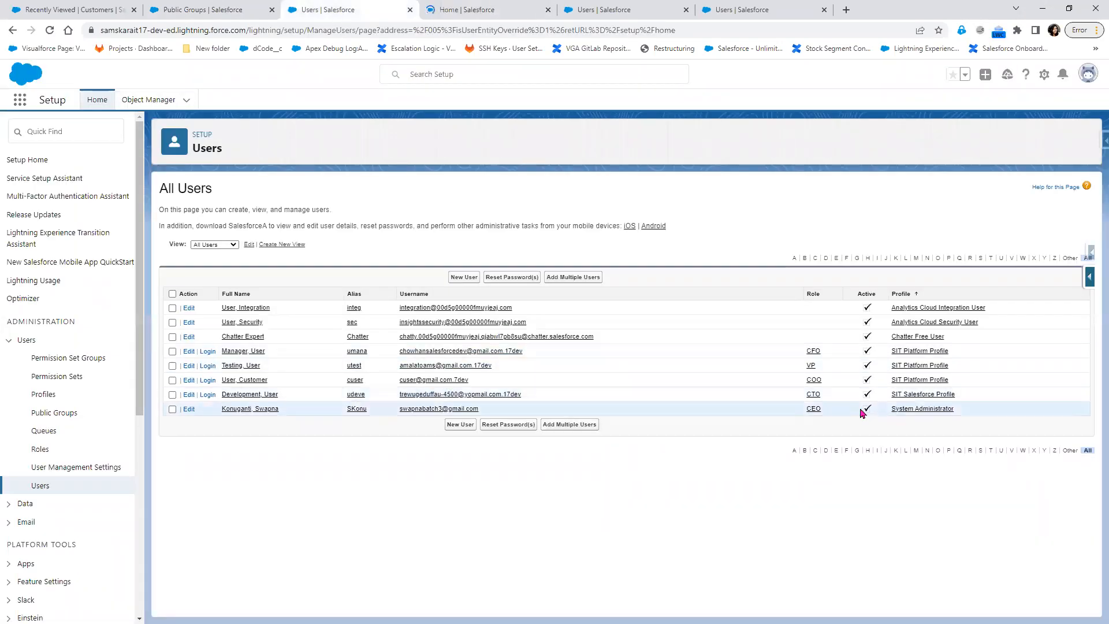
pyautogui.click(494, 12)
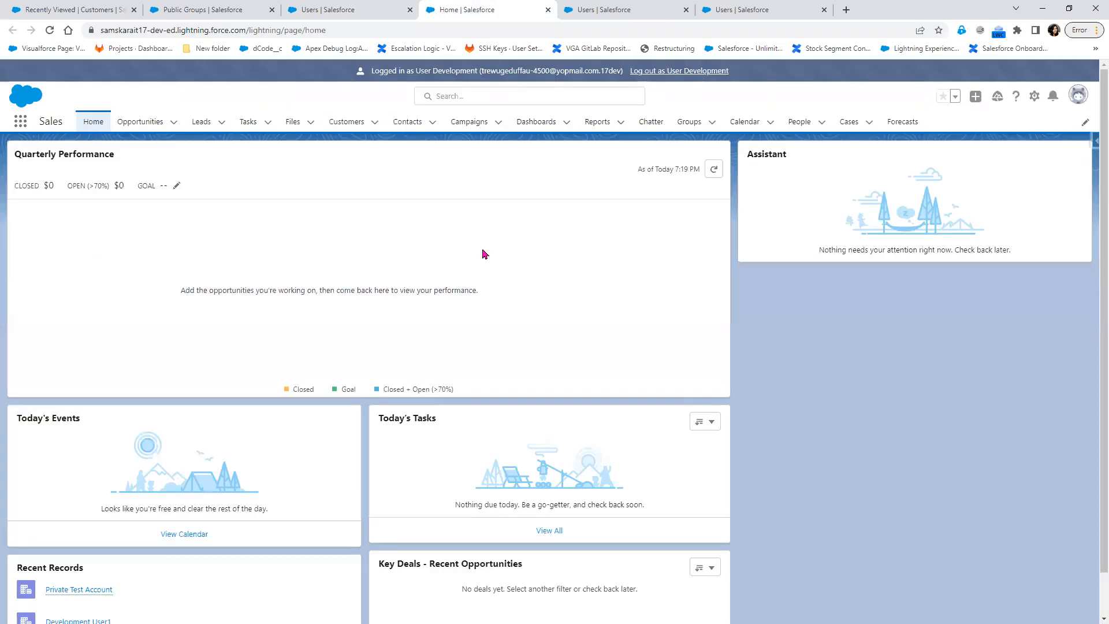
pyautogui.click(369, 128)
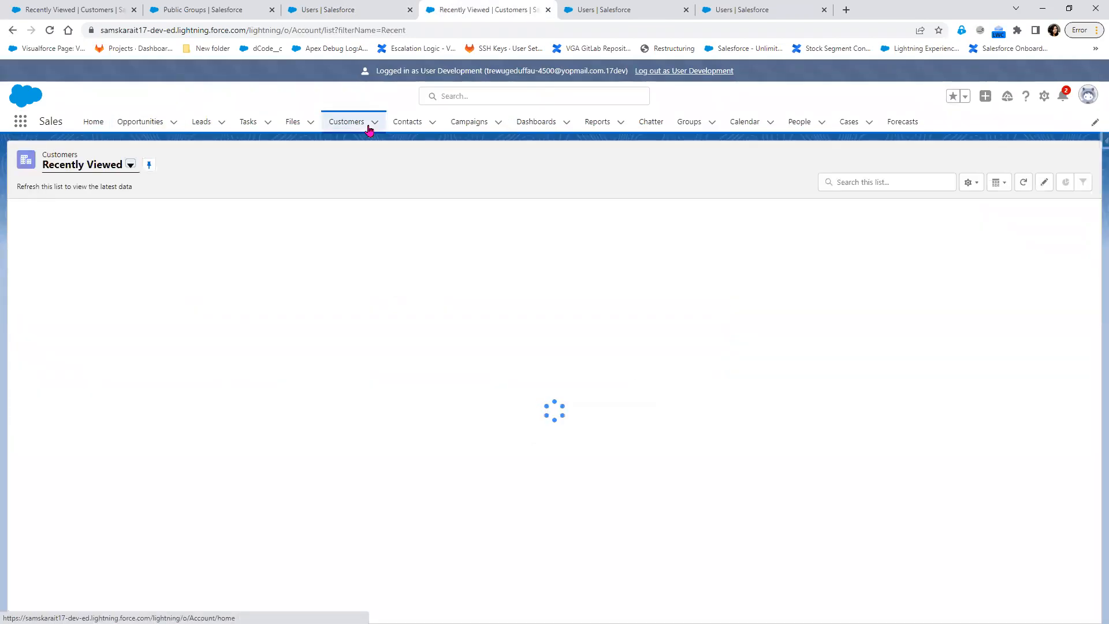
pyautogui.click(100, 229)
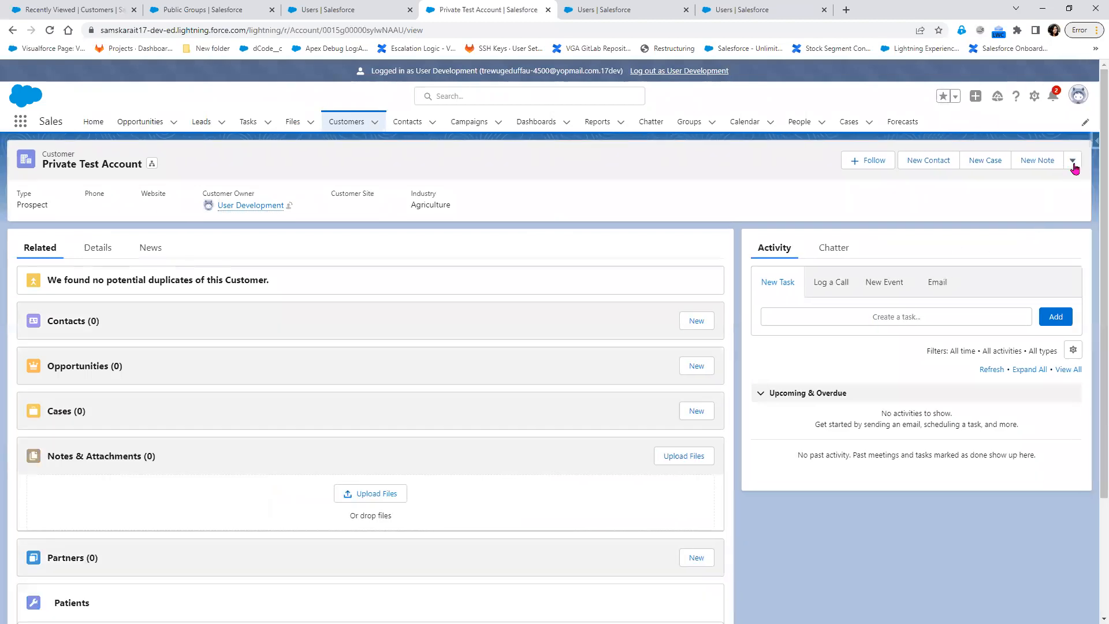
# In the record's Sharing page, search public groups for 'Hy' and add Hydeabad_Sales_Group.
pyautogui.click(1072, 160)
pyautogui.click(1042, 308)
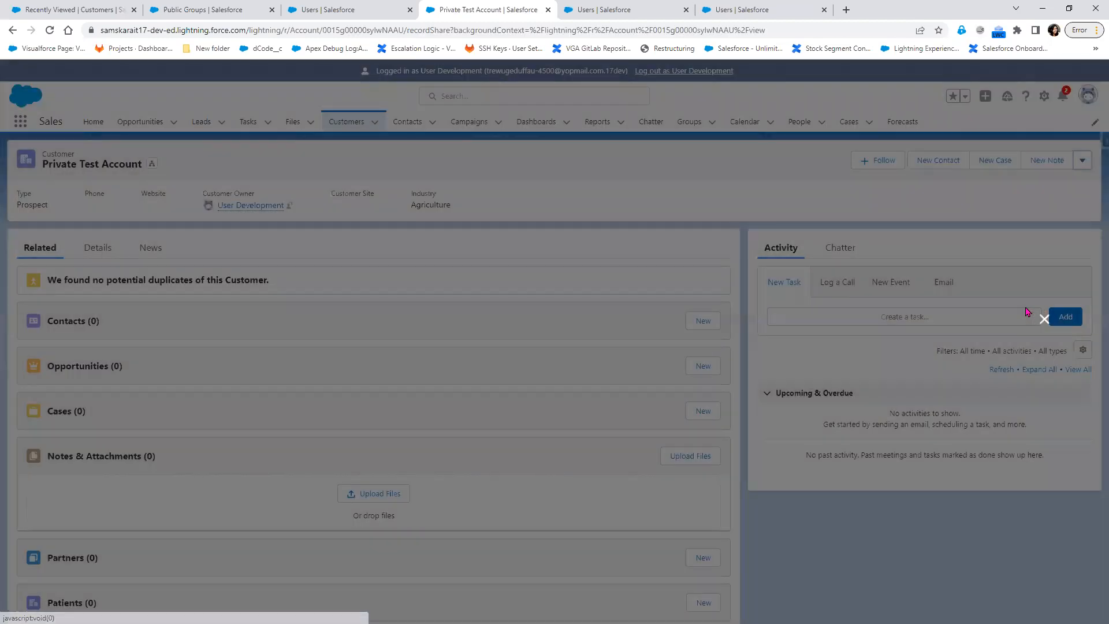
pyautogui.click(87, 310)
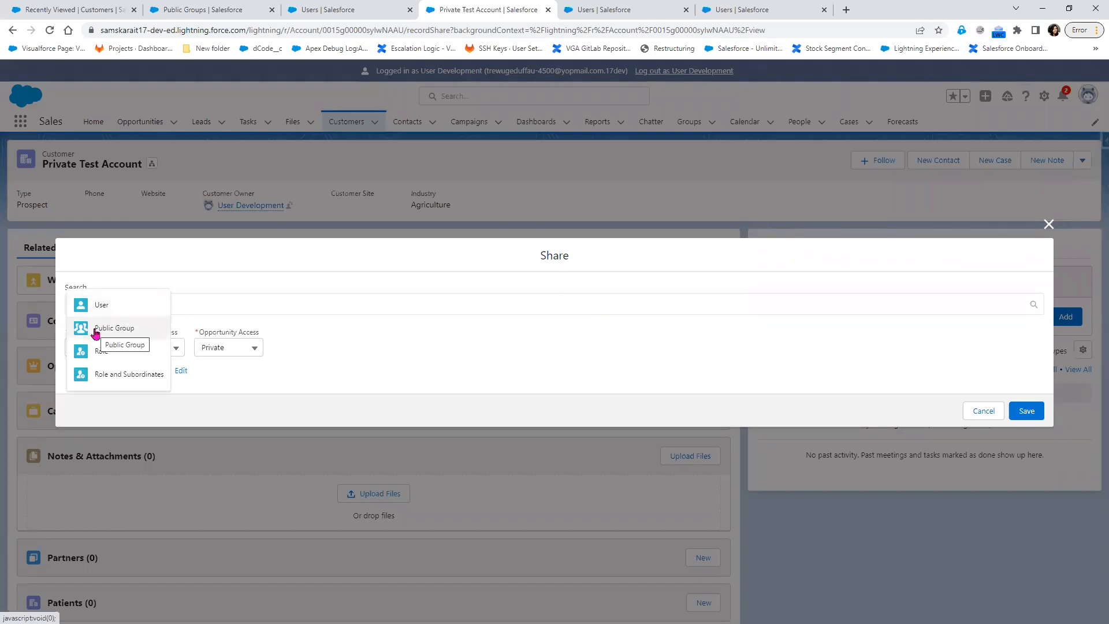
pyautogui.click(95, 332)
pyautogui.click(142, 303)
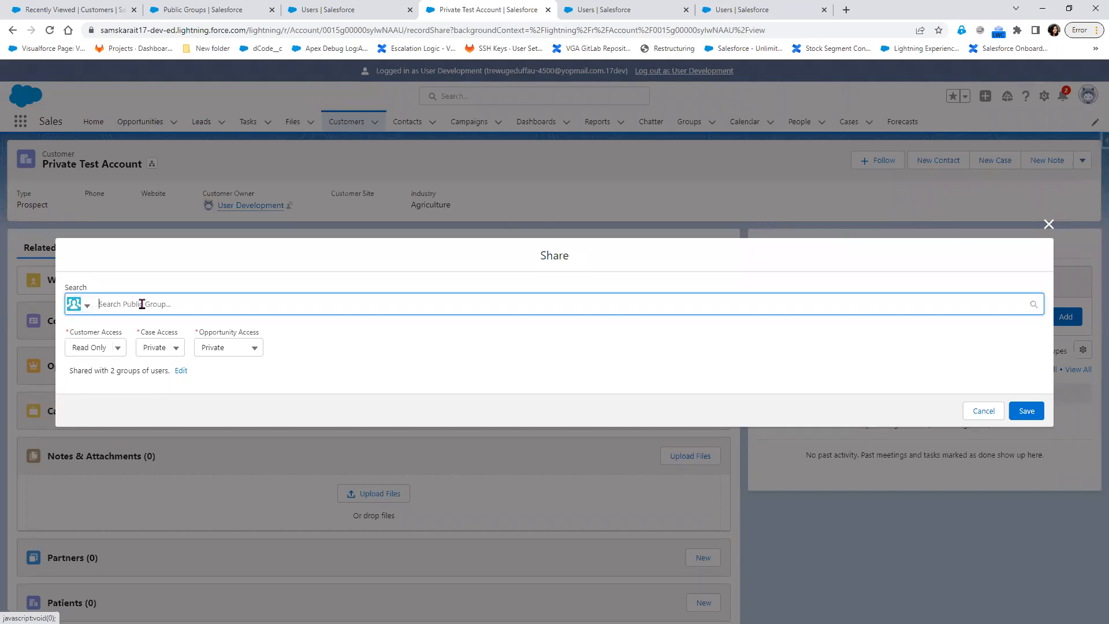
pyautogui.write('sa')
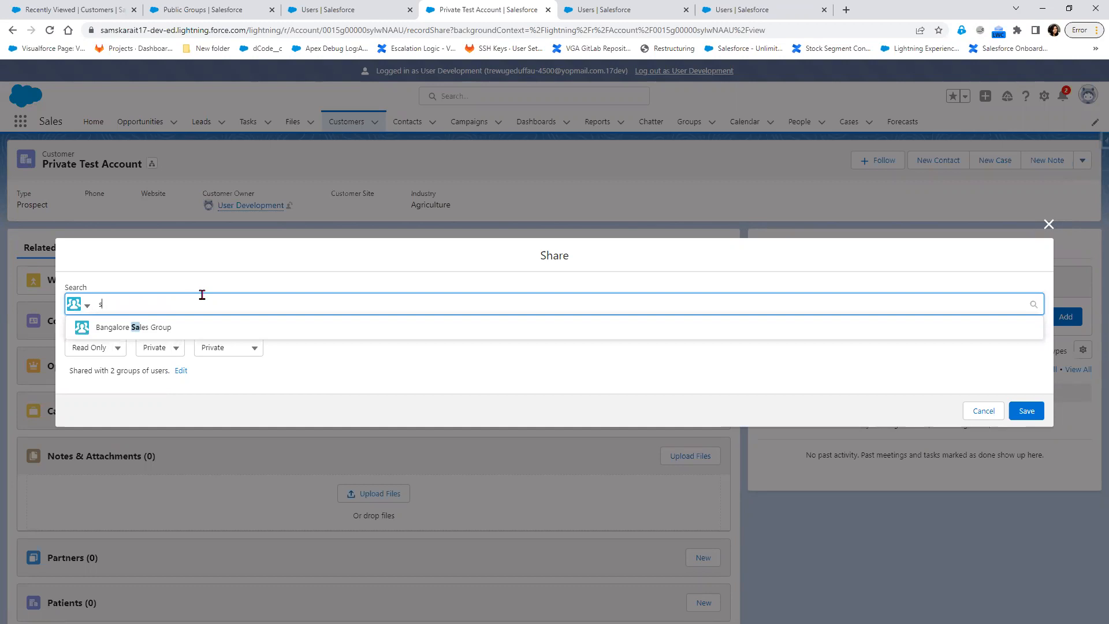
pyautogui.press('BackSpace')
pyautogui.write('Hy')
pyautogui.click(164, 328)
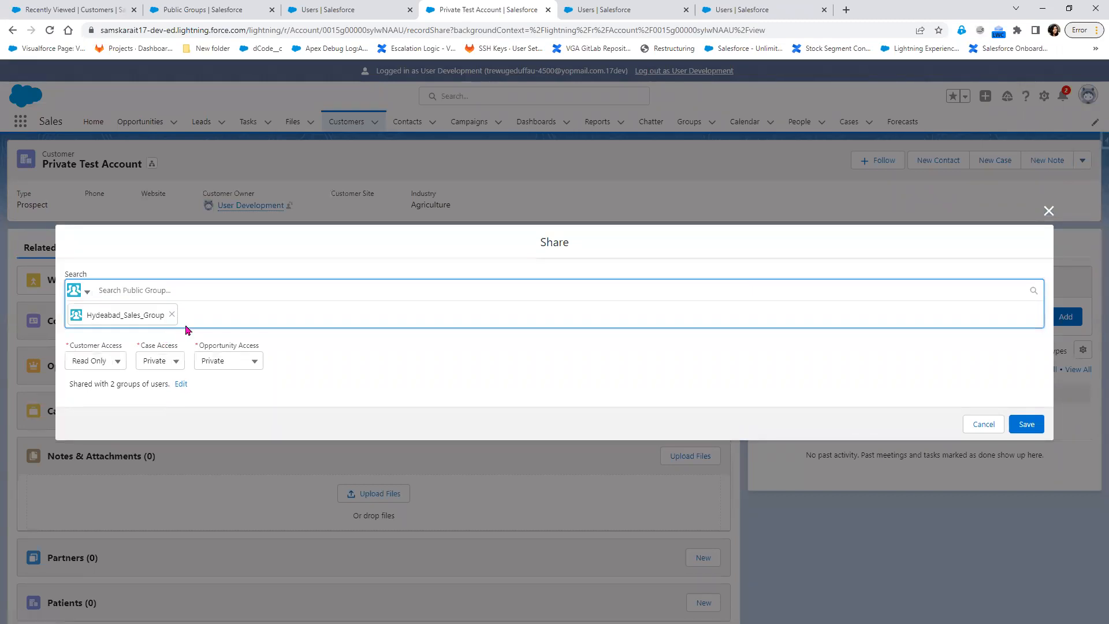
# Give Hydeabad_Sales_Group Read/Write customer access and save the share.
pyautogui.click(116, 362)
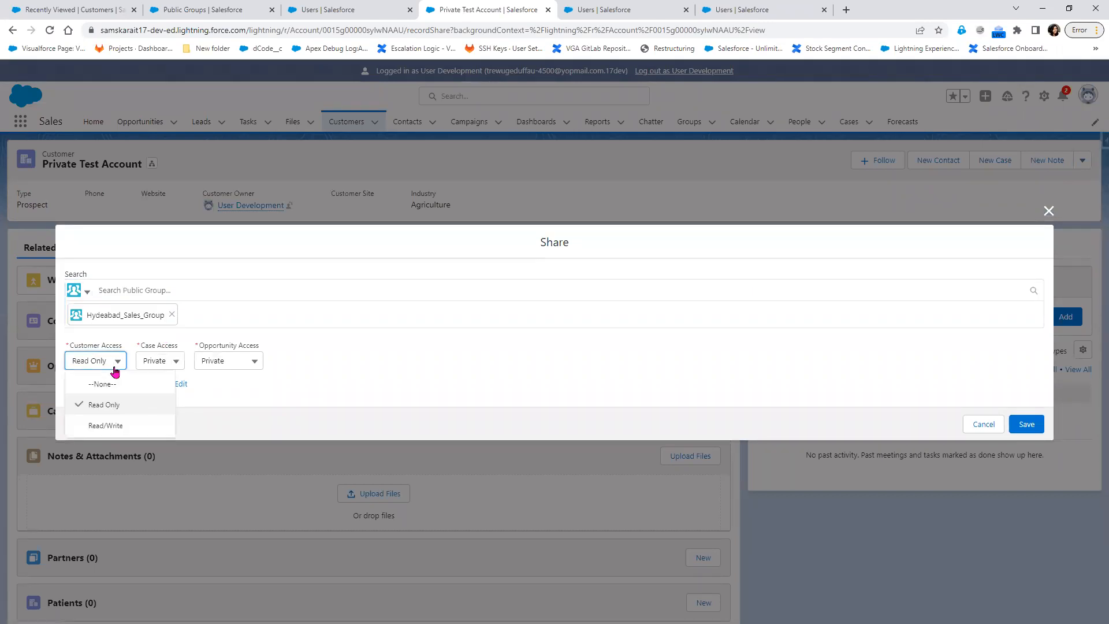
pyautogui.click(115, 428)
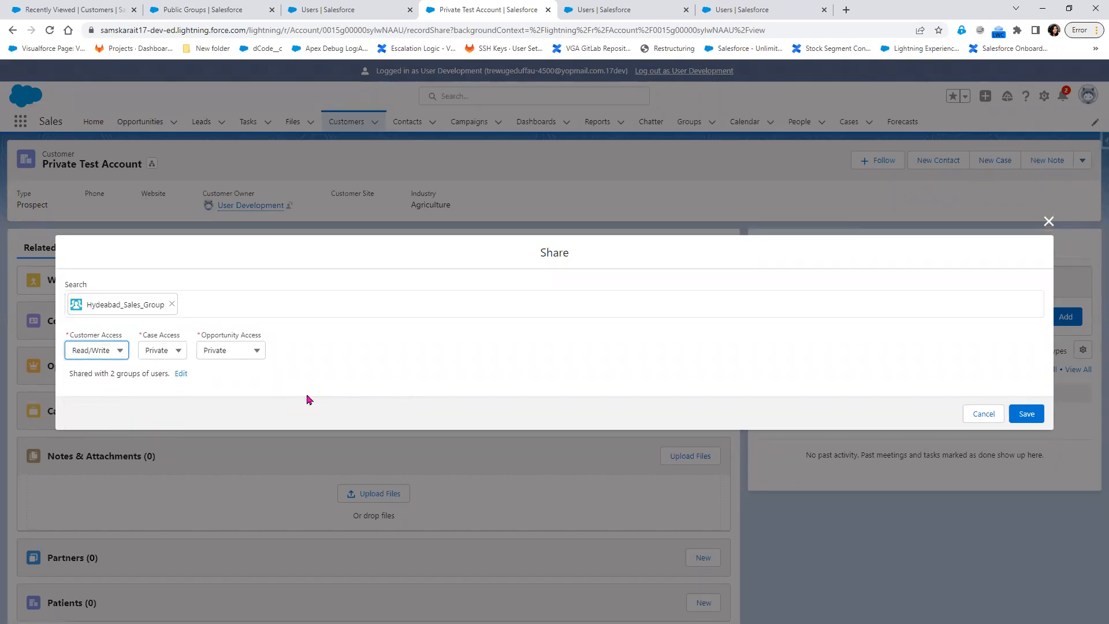
pyautogui.moveTo(111, 376); pyautogui.dragTo(141, 376)
pyautogui.click(1029, 417)
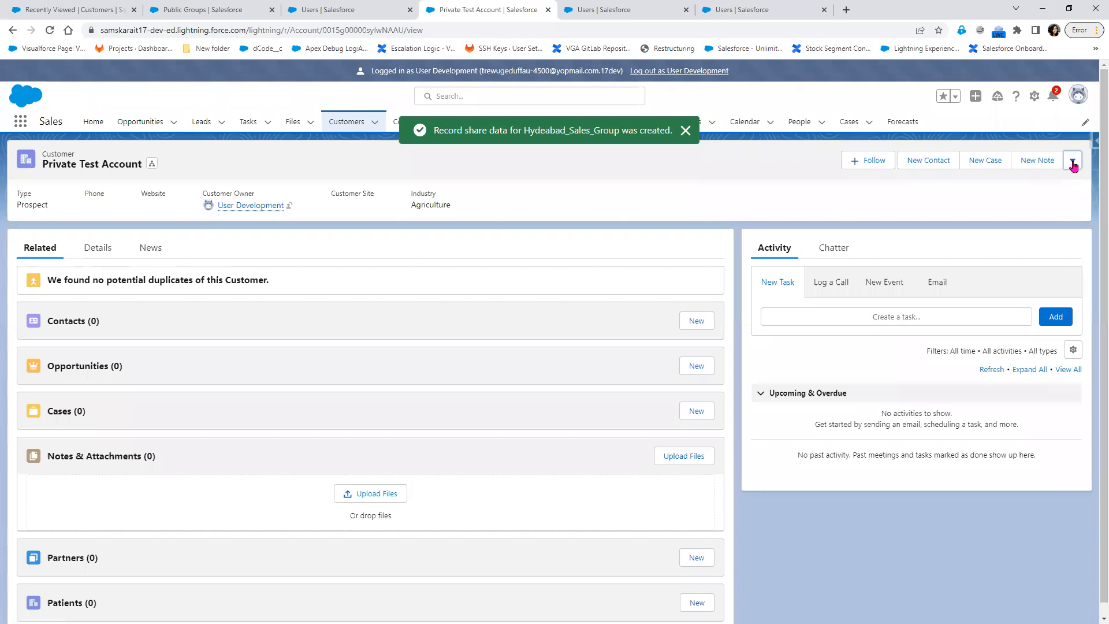
pyautogui.click(1072, 161)
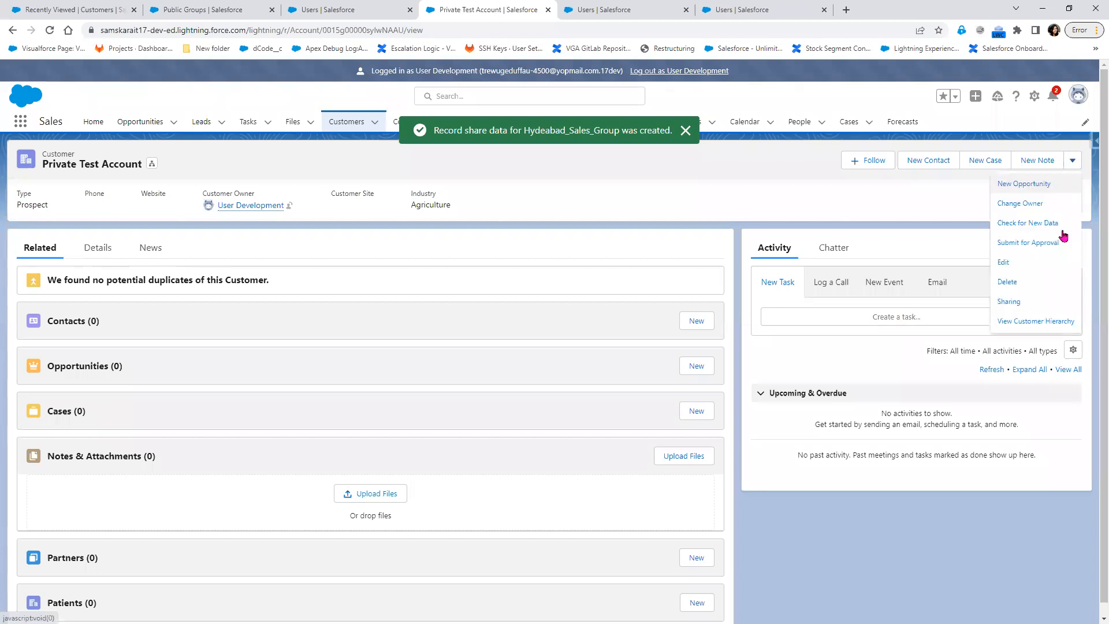
# Check the three-group sharing list shows Hydeabad_Sales_Group as a Public Group, then close it.
pyautogui.click(1012, 301)
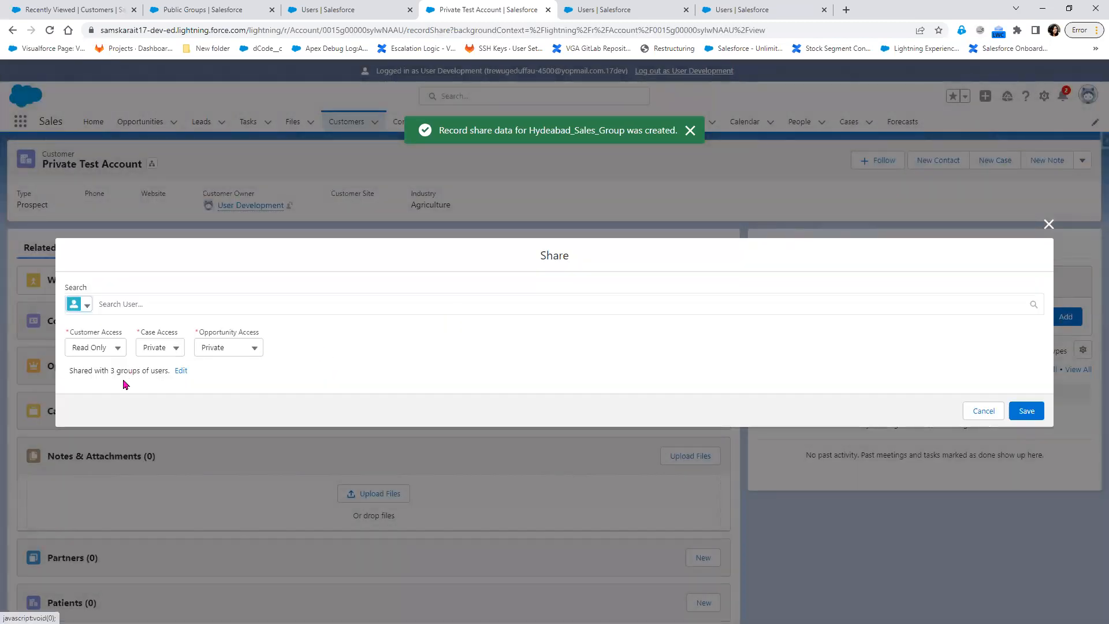
pyautogui.moveTo(109, 370); pyautogui.dragTo(183, 376)
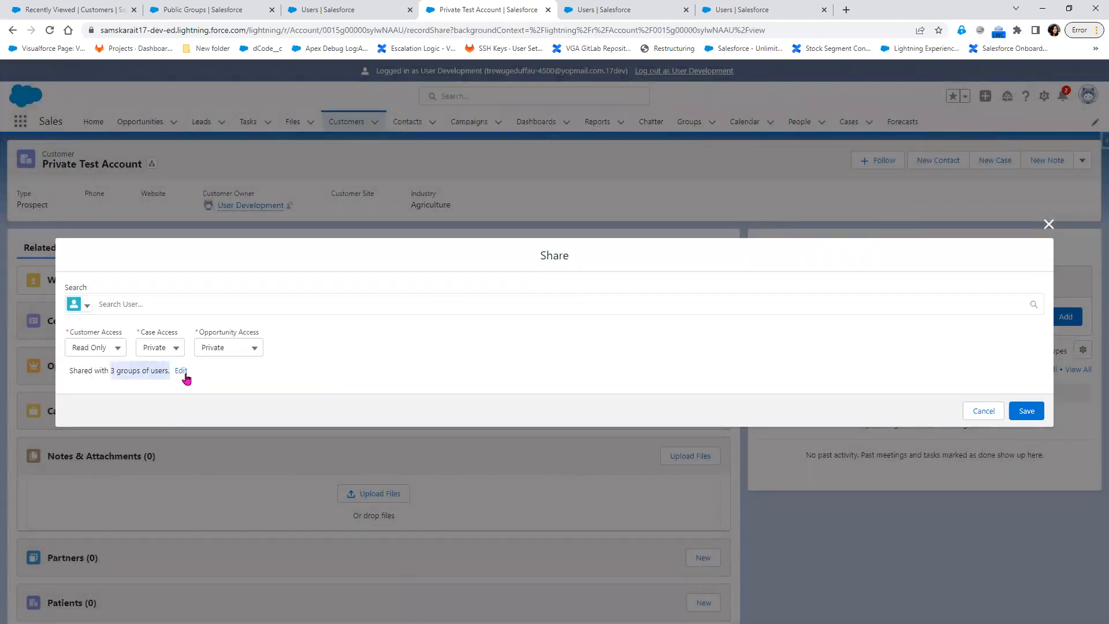
pyautogui.click(182, 373)
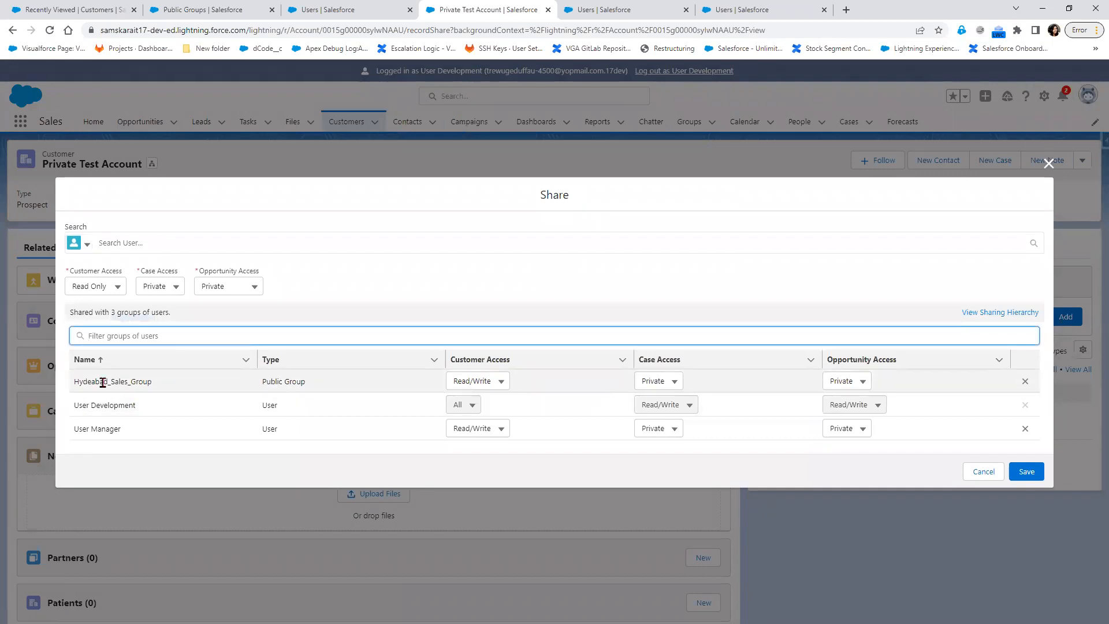
pyautogui.moveTo(73, 381); pyautogui.dragTo(156, 382)
pyautogui.moveTo(316, 383); pyautogui.dragTo(260, 386)
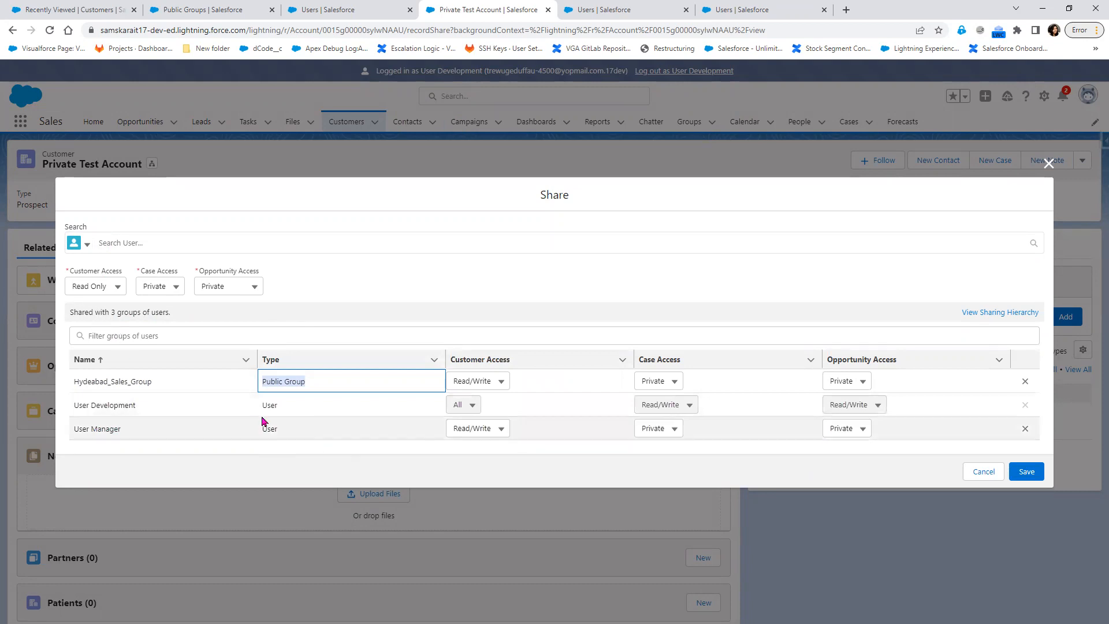
pyautogui.click(983, 471)
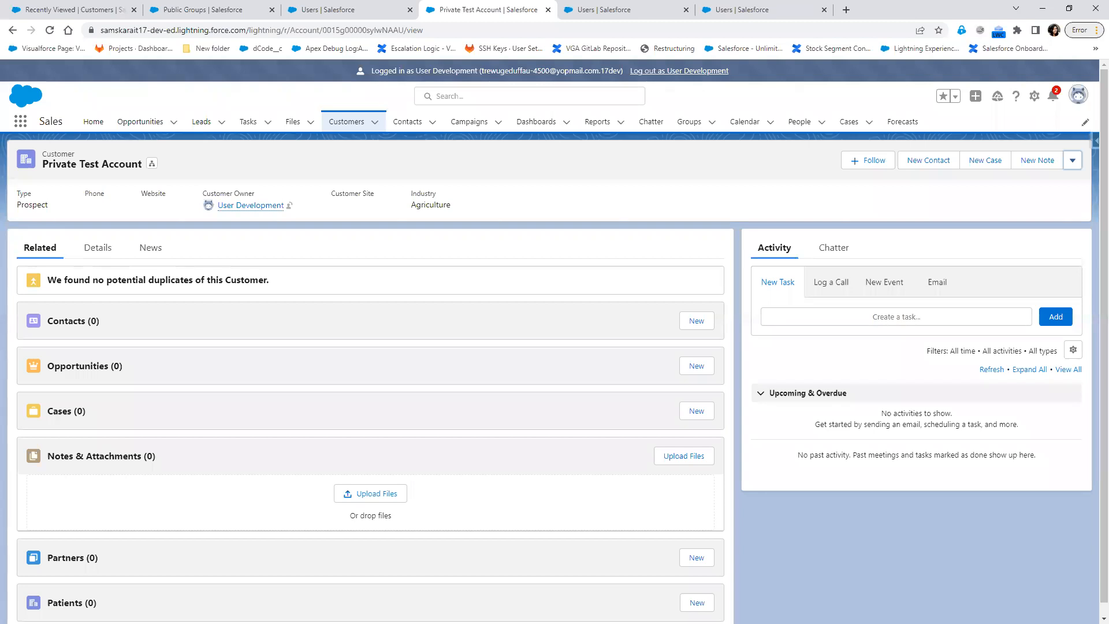
pyautogui.hotkey('alt', 'Tab')
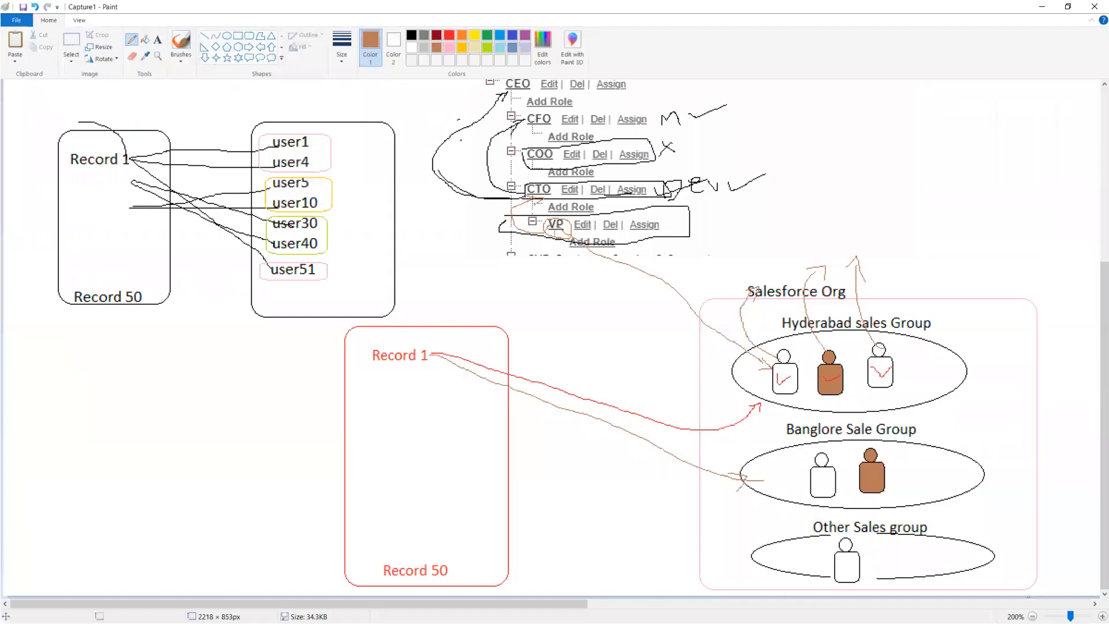
# Draw a brown loop around the Multiple Users and Public Group boxes in the Paint diagram.
pyautogui.scroll(5, 566, 409)
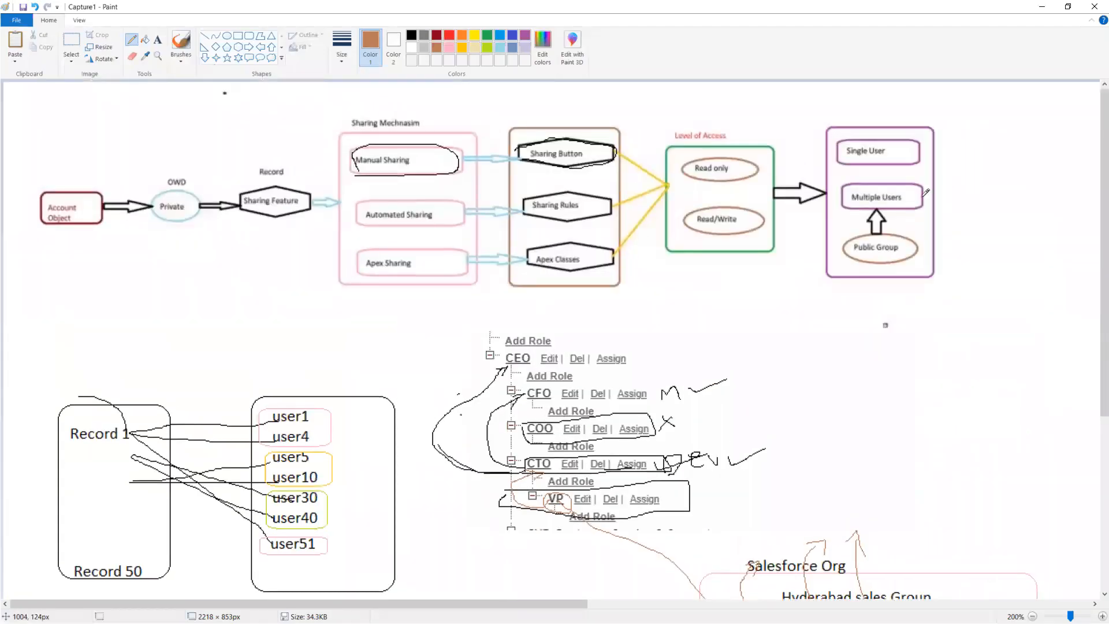
pyautogui.moveTo(835, 184)
pyautogui.mouseDown()
pyautogui.moveTo(927, 192)
pyautogui.moveTo(931, 242)
pyautogui.moveTo(908, 263)
pyautogui.moveTo(833, 257)
pyautogui.moveTo(834, 191)
pyautogui.mouseUp()
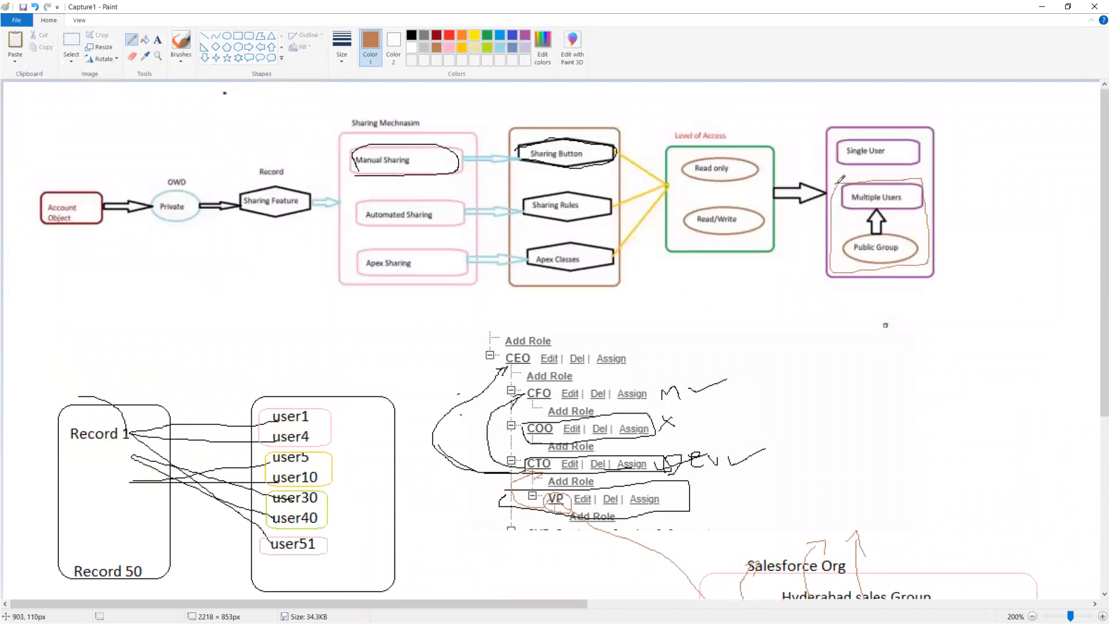